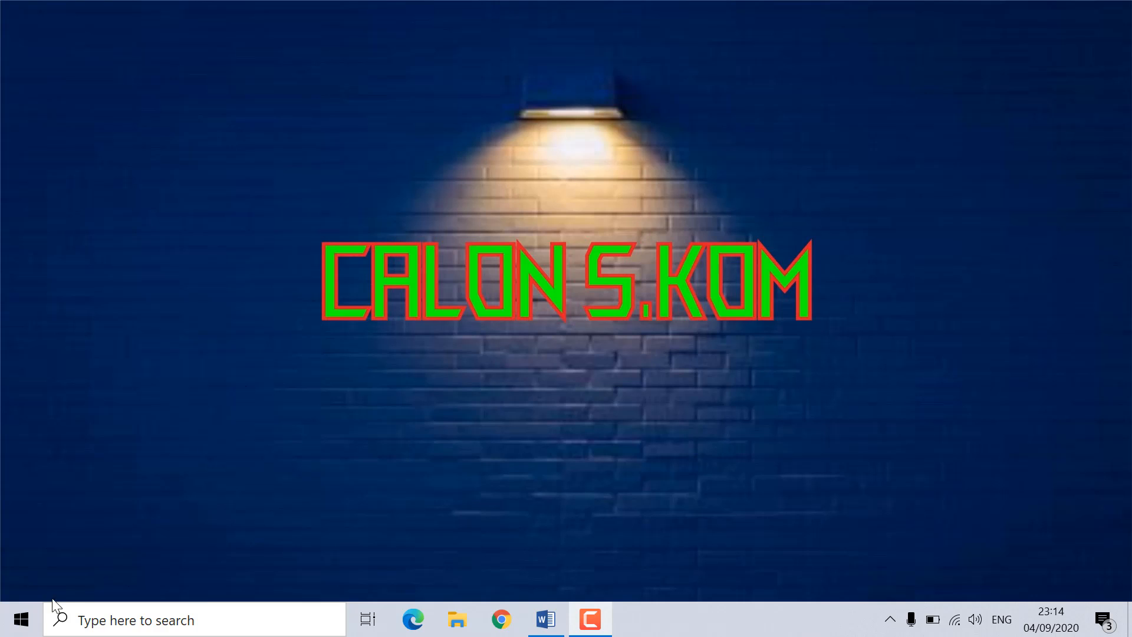
# - Launch Word 2013, maximize its window and create a new blank document
pyautogui.click(19, 624)
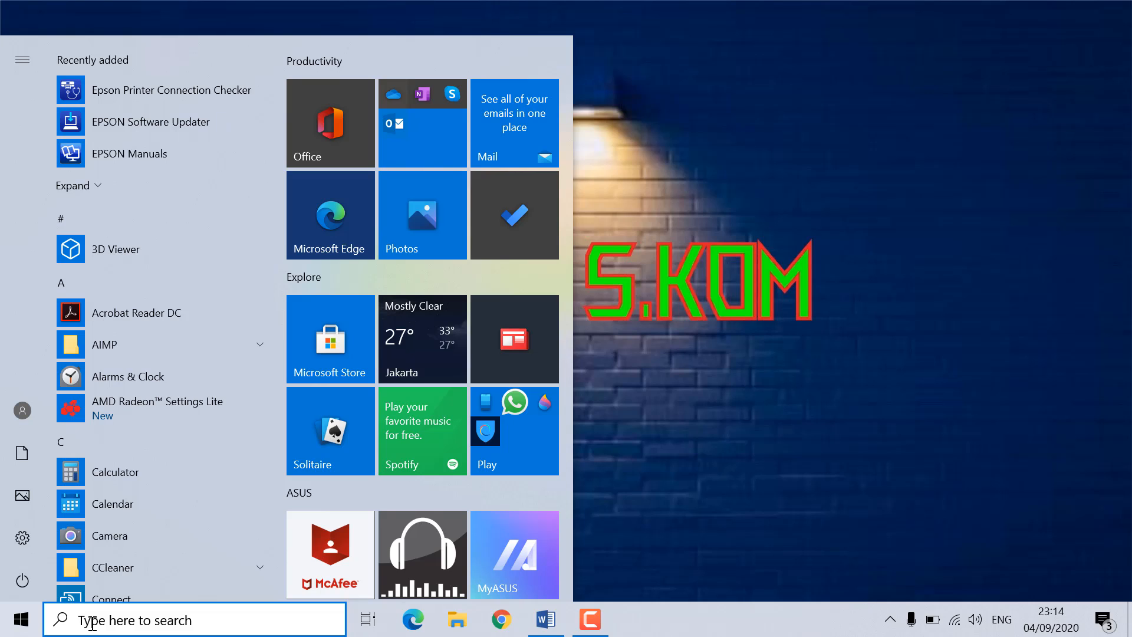
pyautogui.write('word')
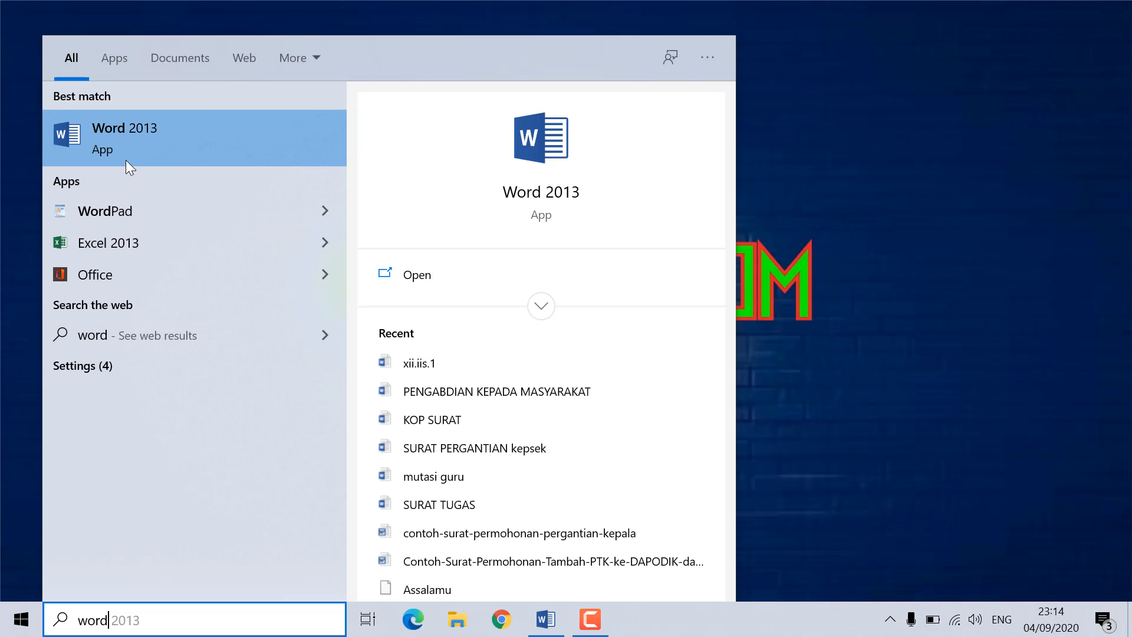
pyautogui.click(123, 158)
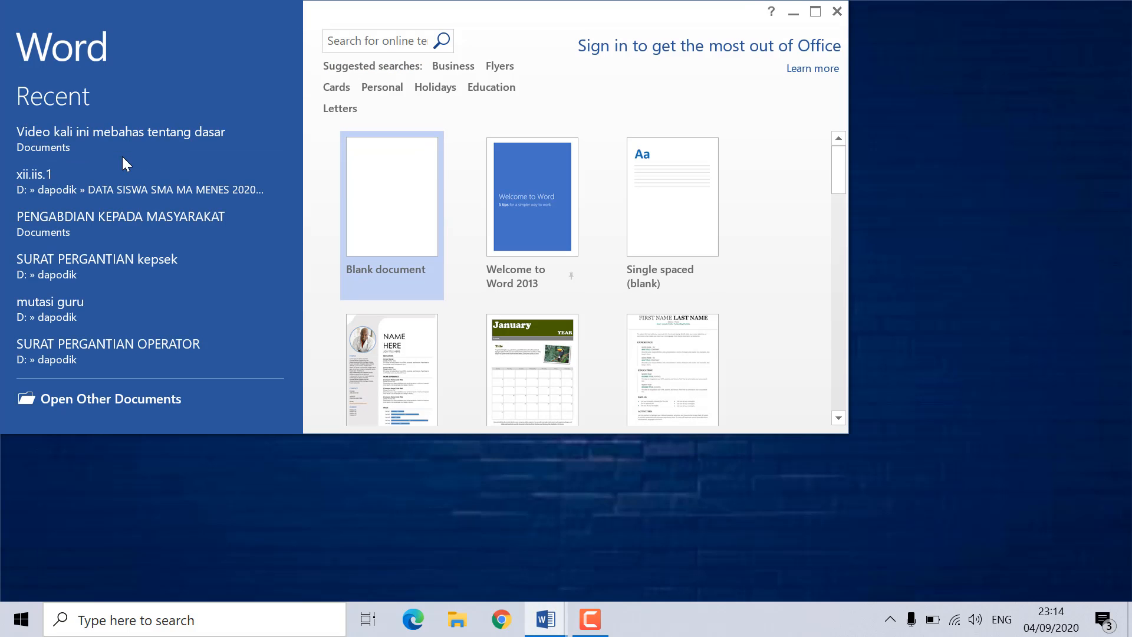
pyautogui.click(815, 11)
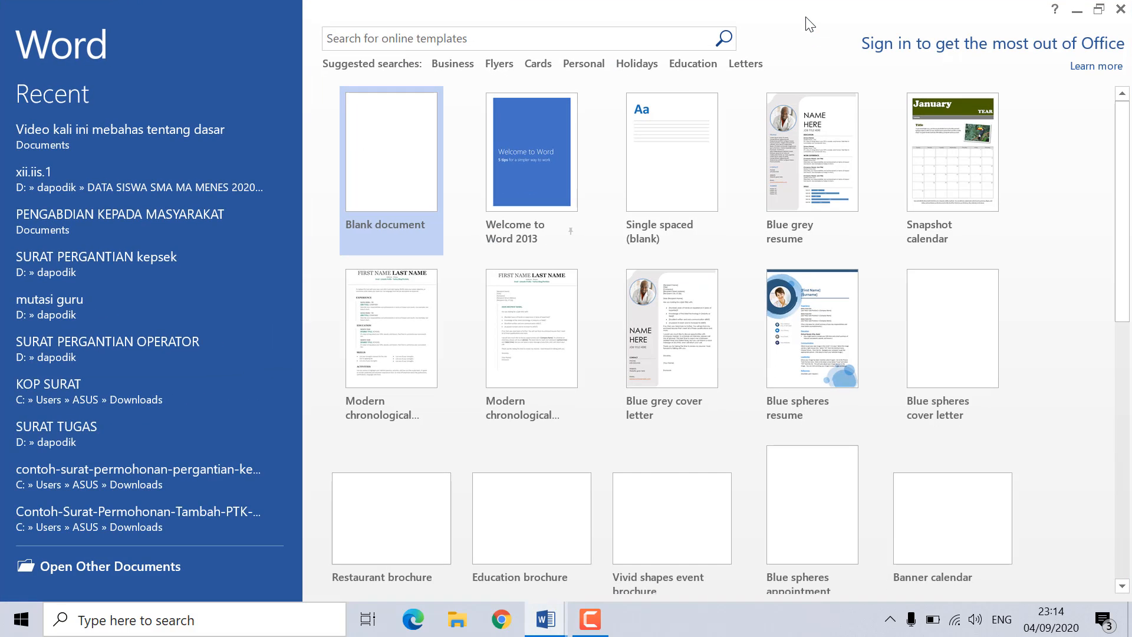
pyautogui.click(407, 159)
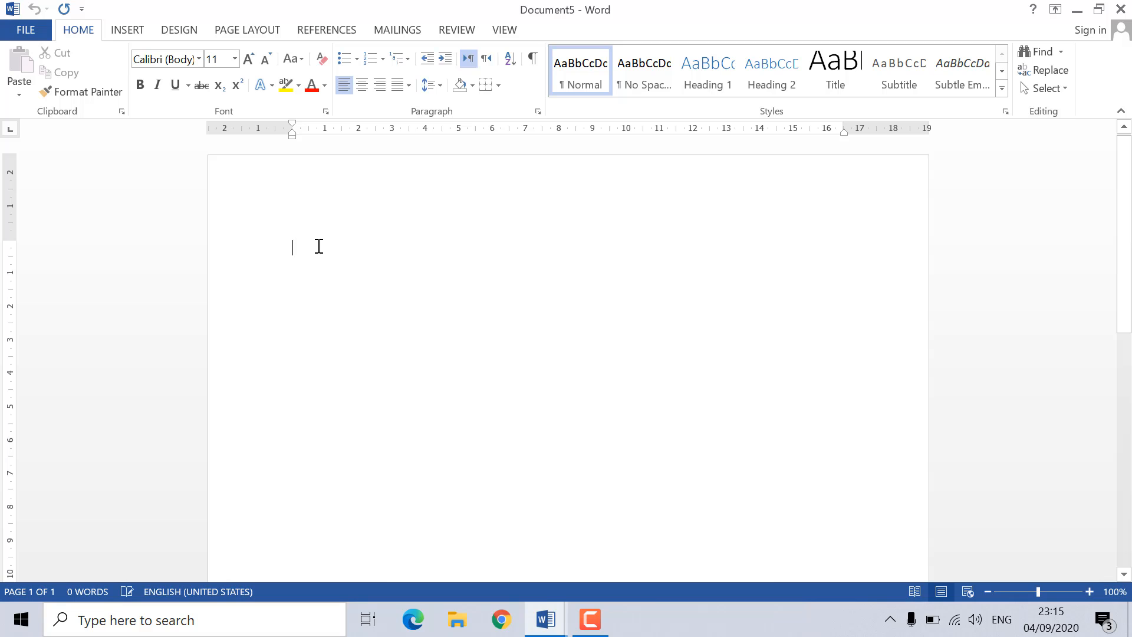
# - Copy all the text from the open document "Video kali ini mebahas tentang dasar" and paste it into the new blank document
pyautogui.click(546, 619)
pyautogui.click(500, 555)
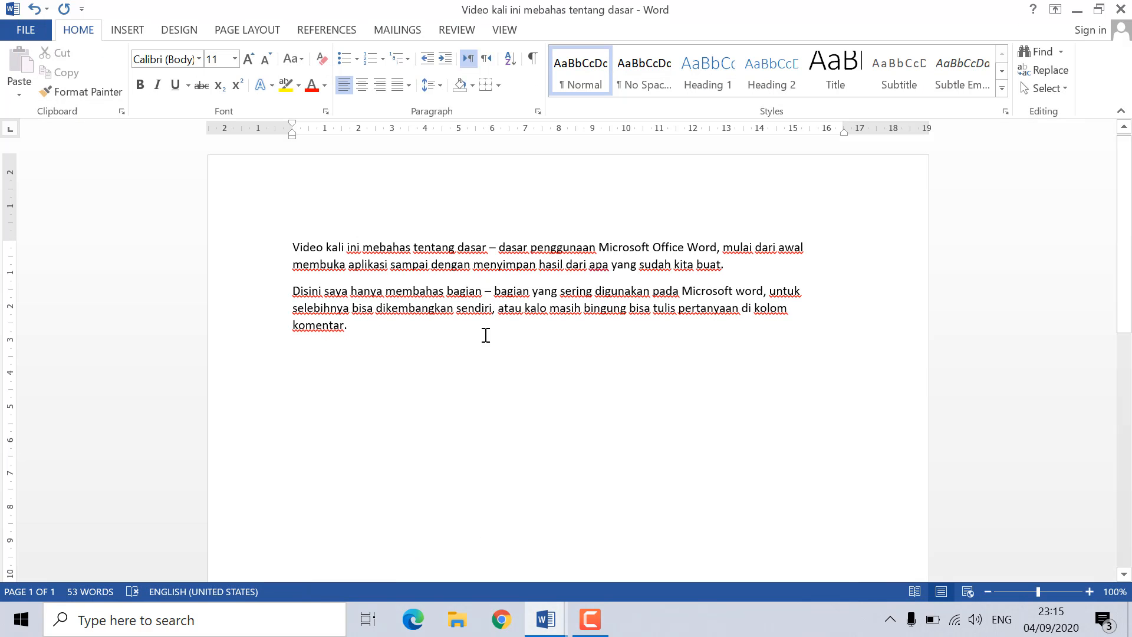
pyautogui.hotkey('ctrl', 'a')
pyautogui.hotkey('ctrl', 'c')
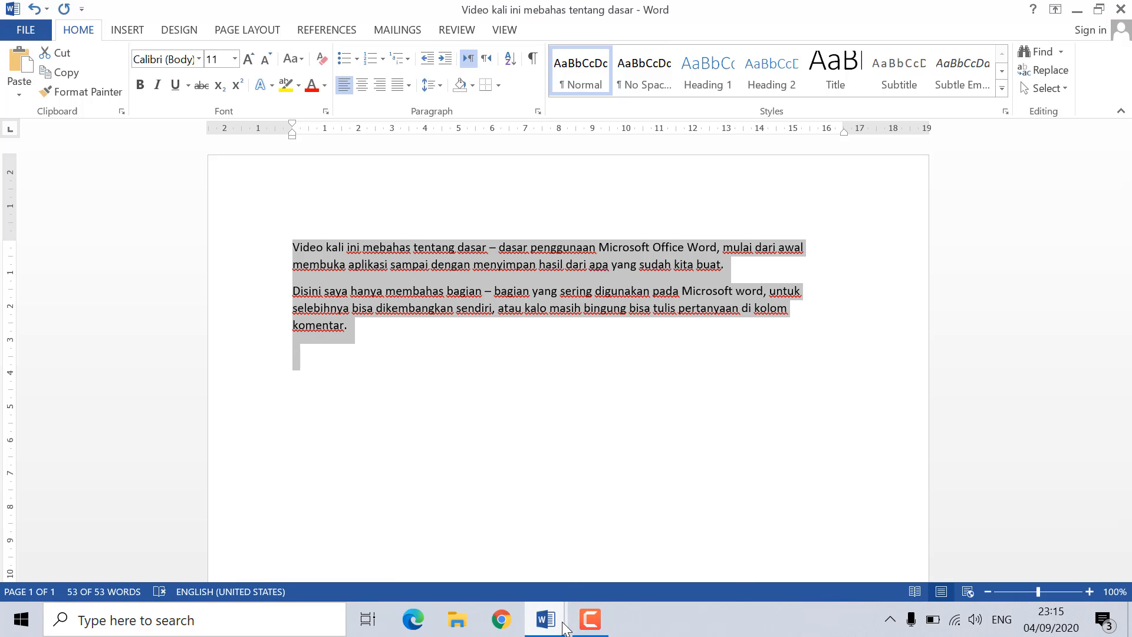
pyautogui.click(546, 620)
pyautogui.click(585, 565)
pyautogui.hotkey('ctrl', 'v')
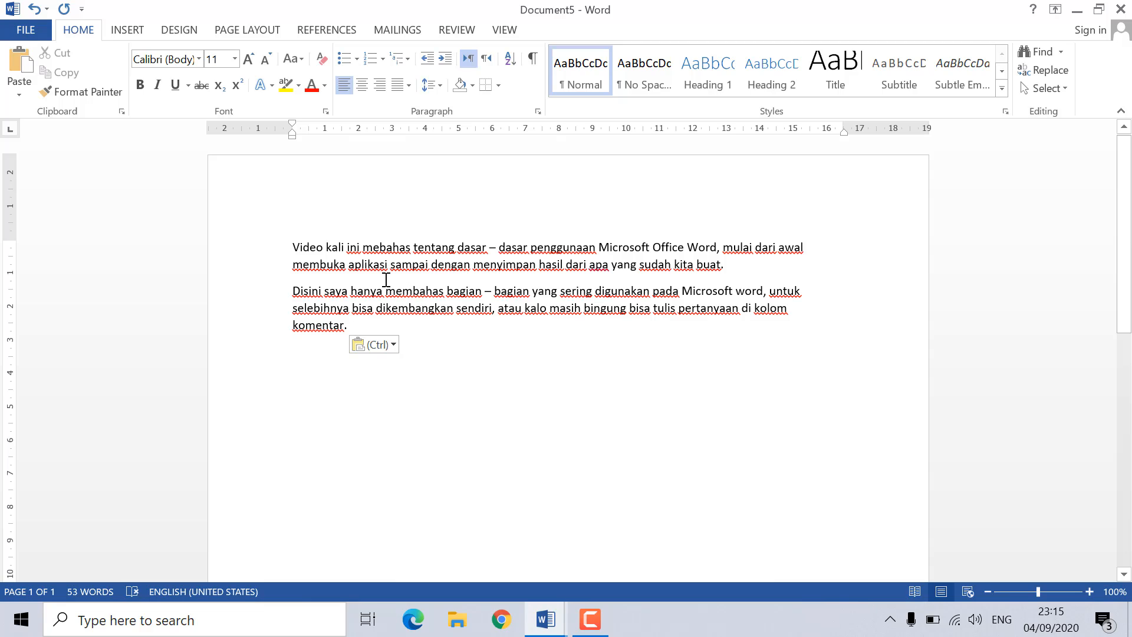
# - Format both pasted paragraphs in Times New Roman at 12 pt
pyautogui.click(293, 248)
pyautogui.moveTo(294, 247); pyautogui.dragTo(384, 326)
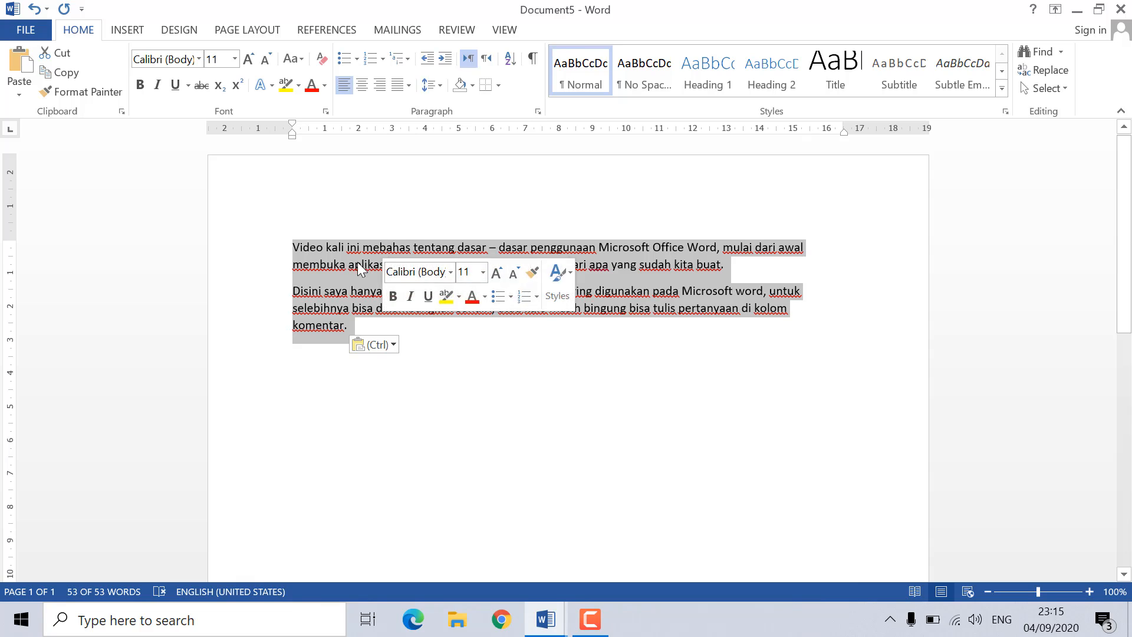
pyautogui.click(199, 59)
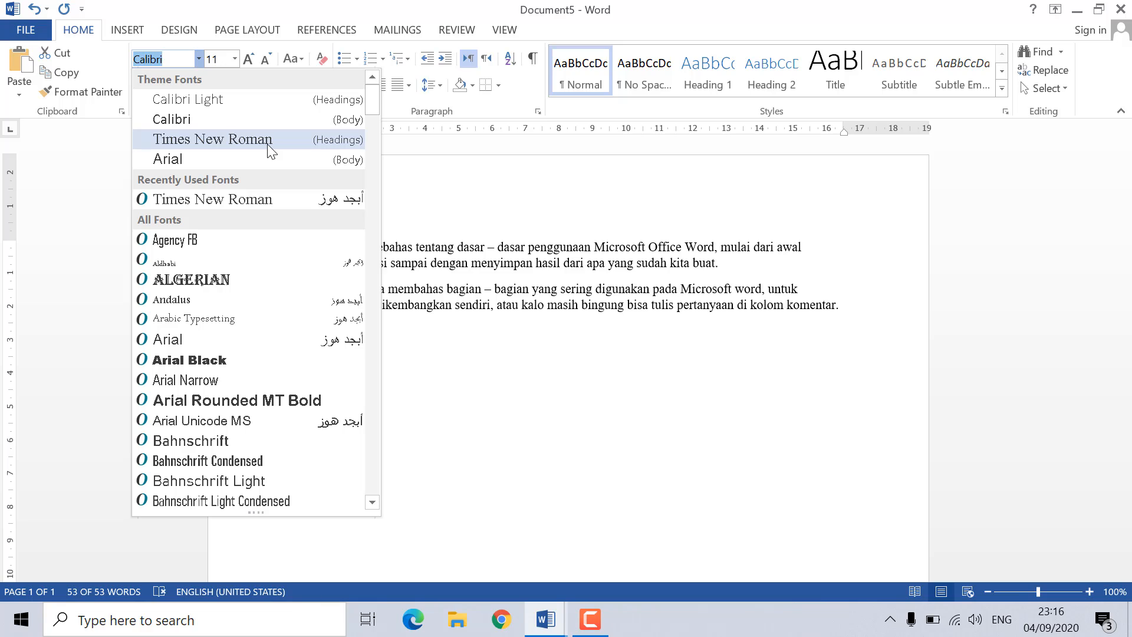
pyautogui.click(197, 140)
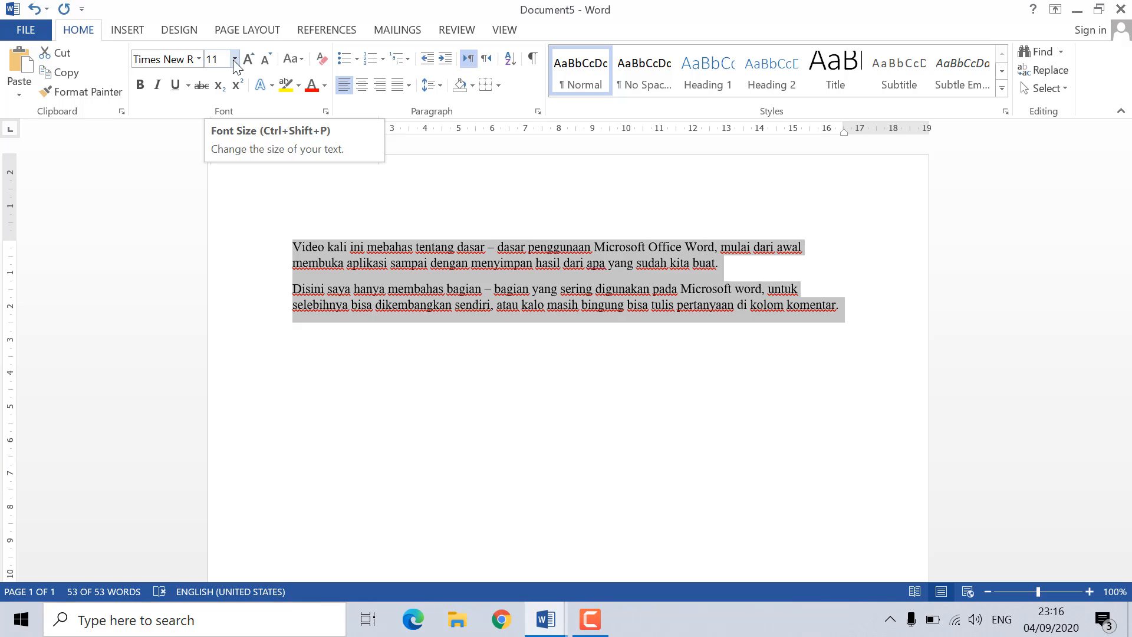
pyautogui.click(234, 61)
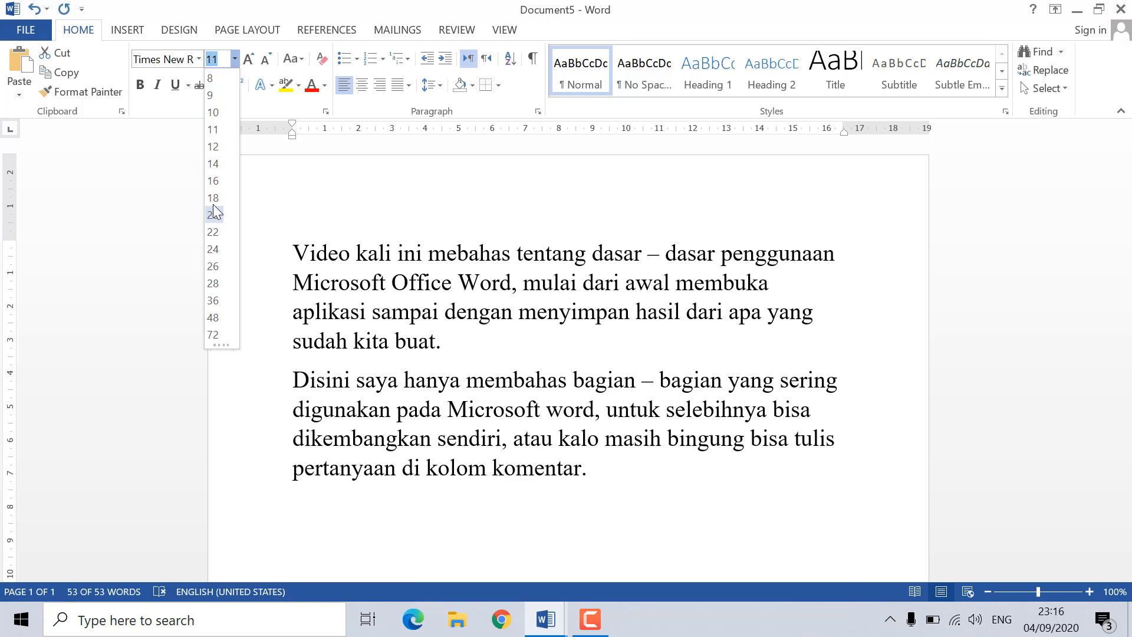
pyautogui.click(213, 149)
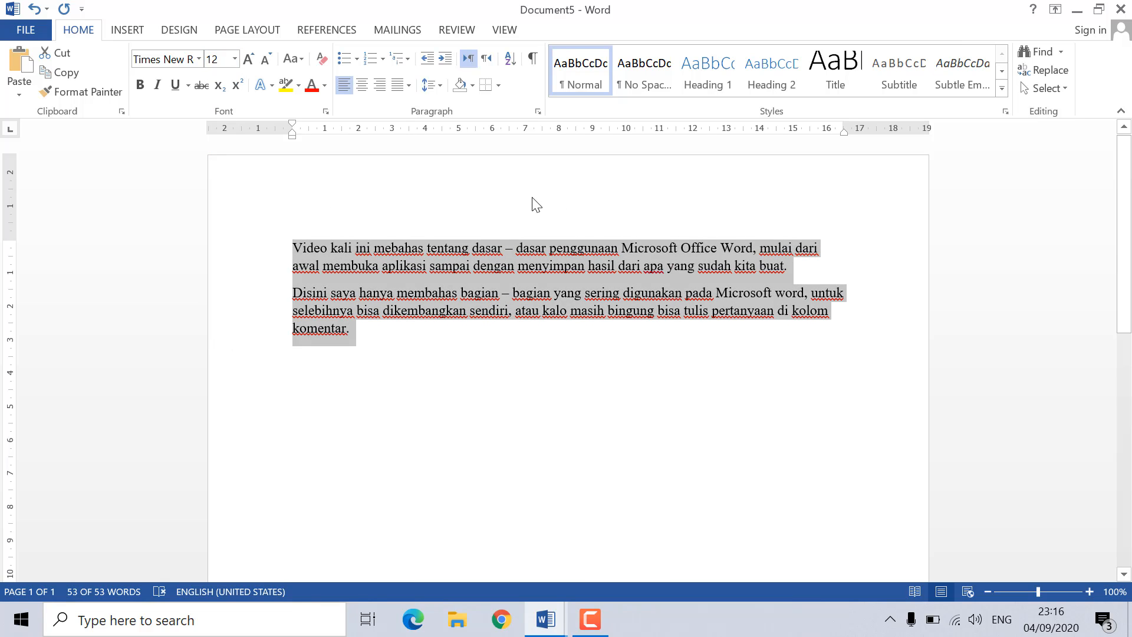
# - Try bold and italic formatting in turn on both paragraphs, removing each one again
pyautogui.click(141, 85)
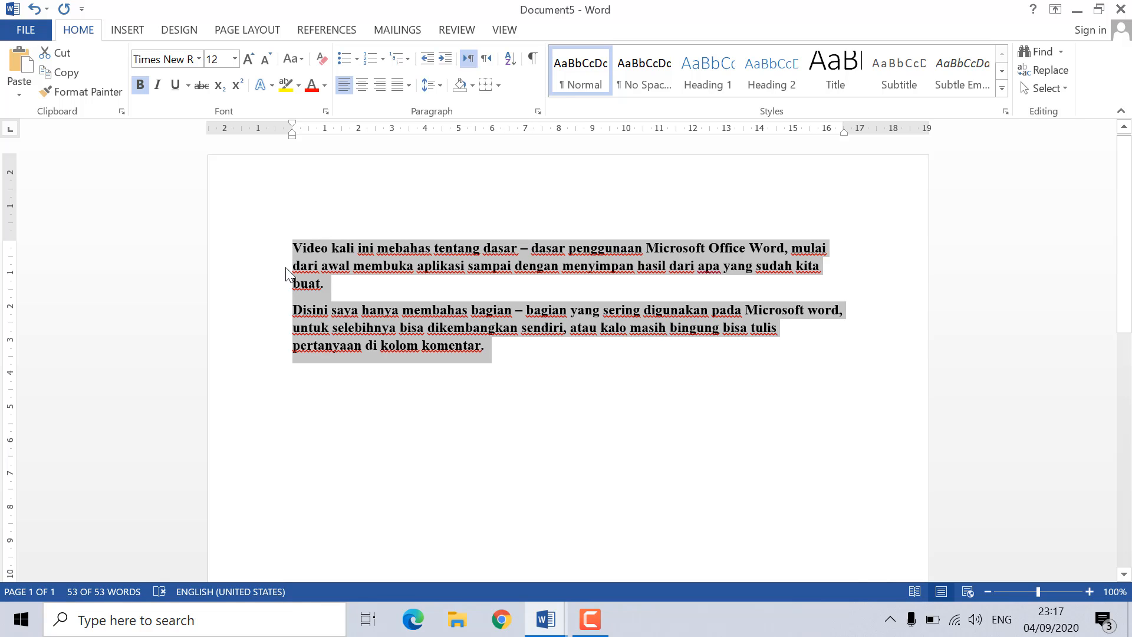
pyautogui.click(141, 92)
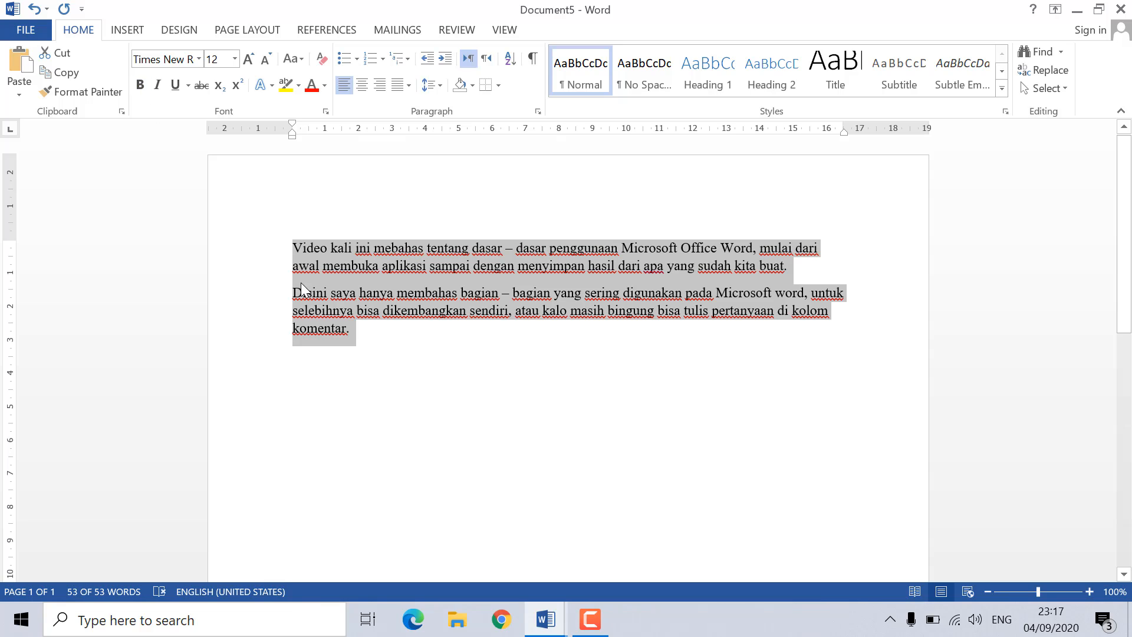
pyautogui.click(160, 86)
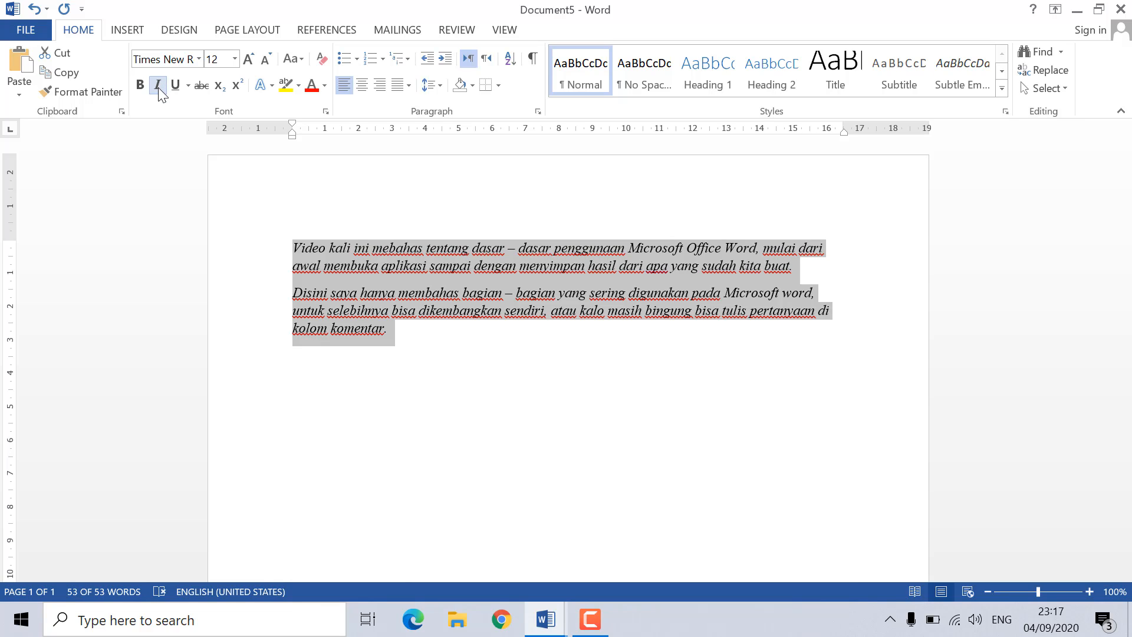
pyautogui.click(160, 89)
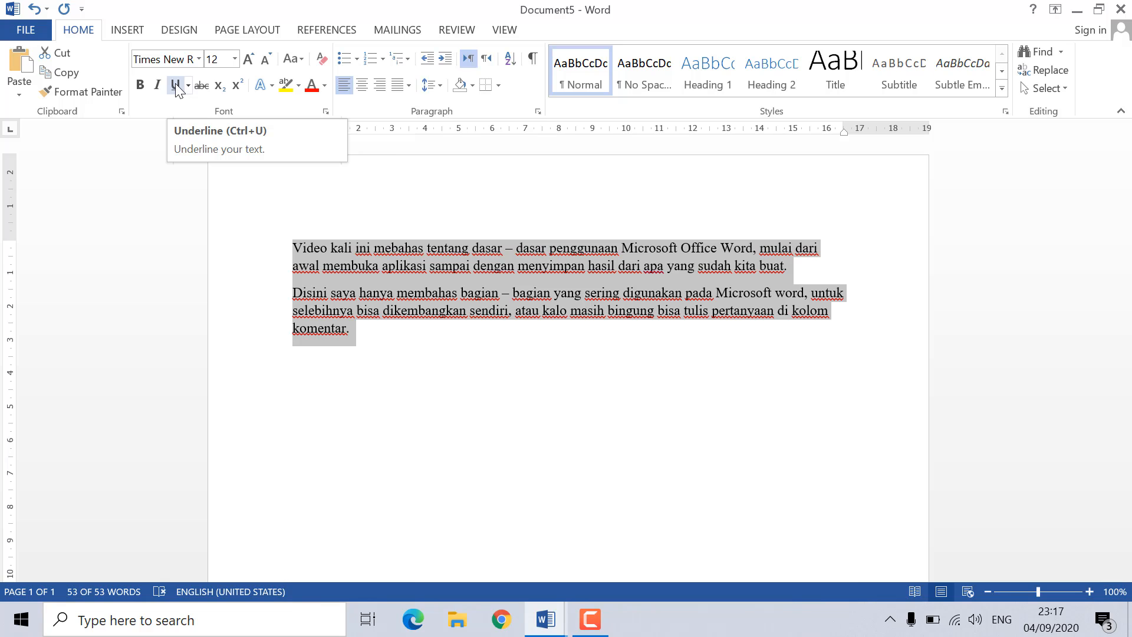
# - Underline both paragraphs to preview the effect and remove the underline again
pyautogui.click(175, 83)
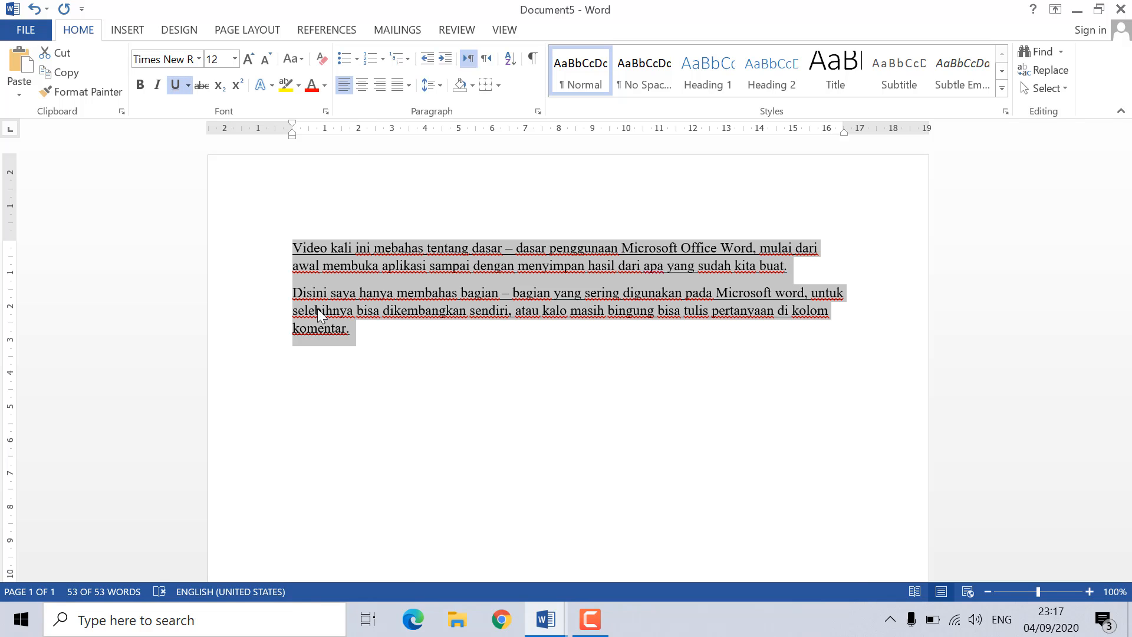
pyautogui.click(357, 344)
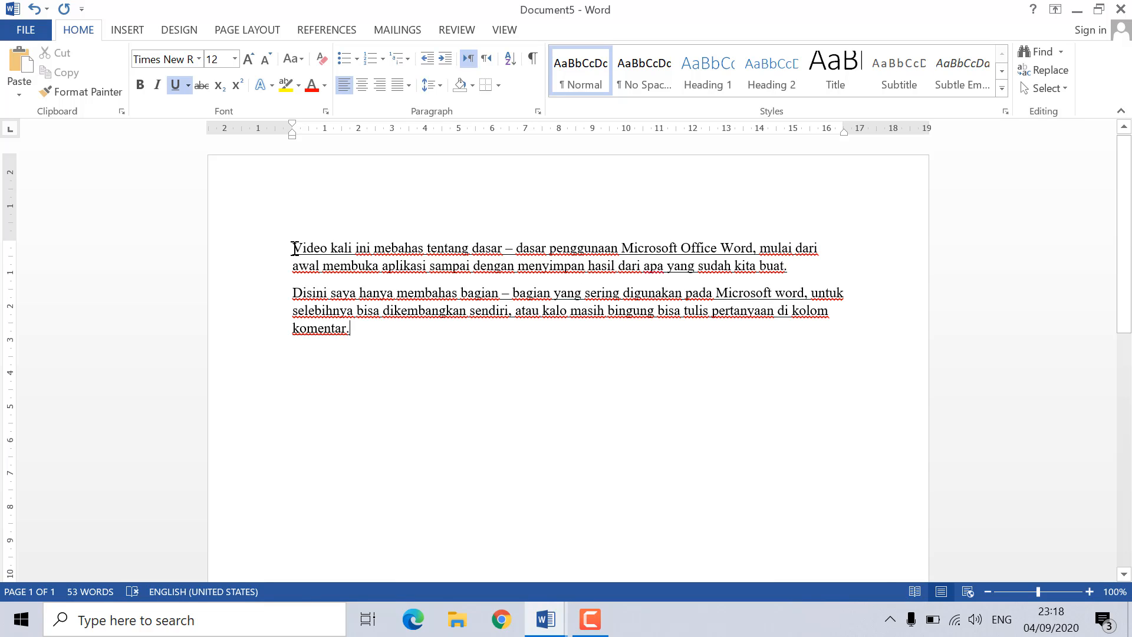
pyautogui.moveTo(294, 249); pyautogui.dragTo(355, 337)
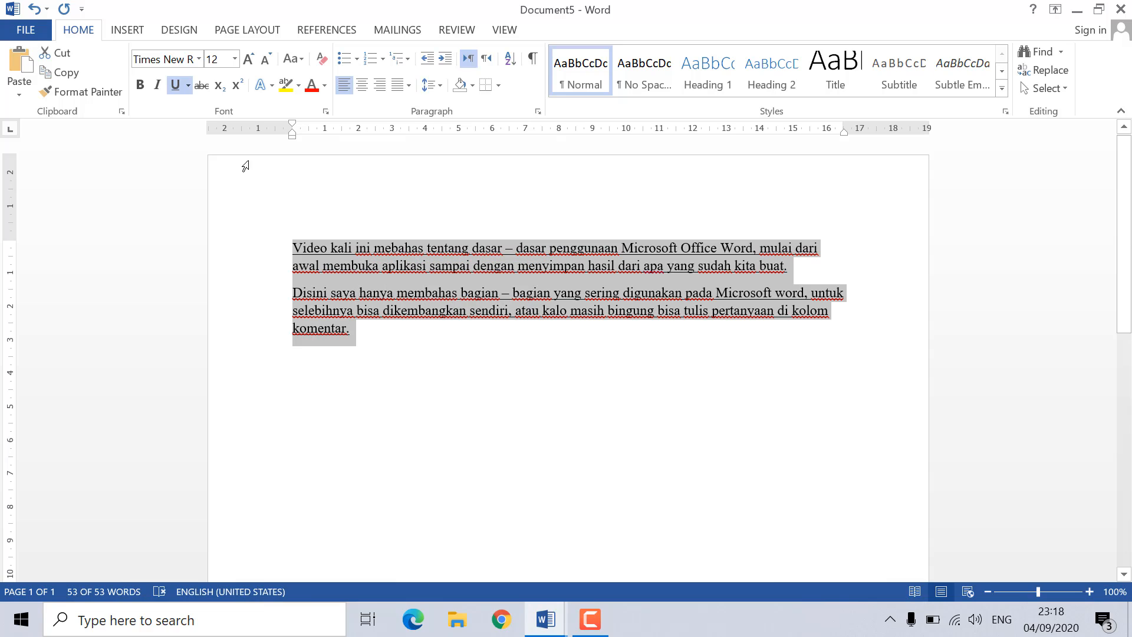
pyautogui.click(176, 92)
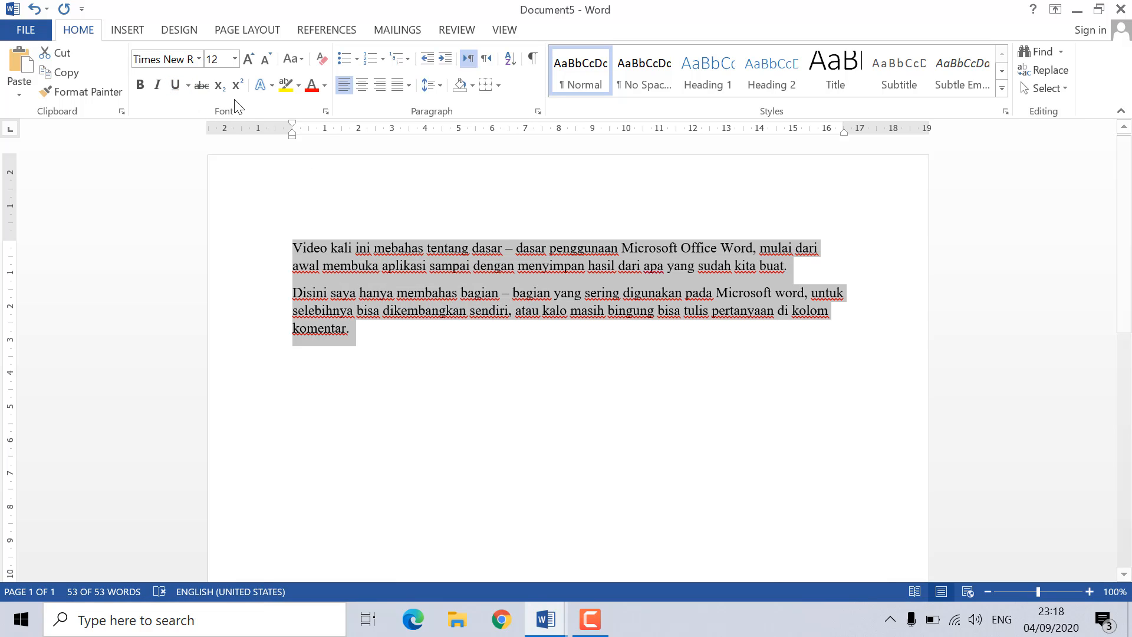
# - Try strikethrough on both paragraphs and remove it, and enlarge the text to 14 pt before returning it to 12 pt
pyautogui.click(201, 86)
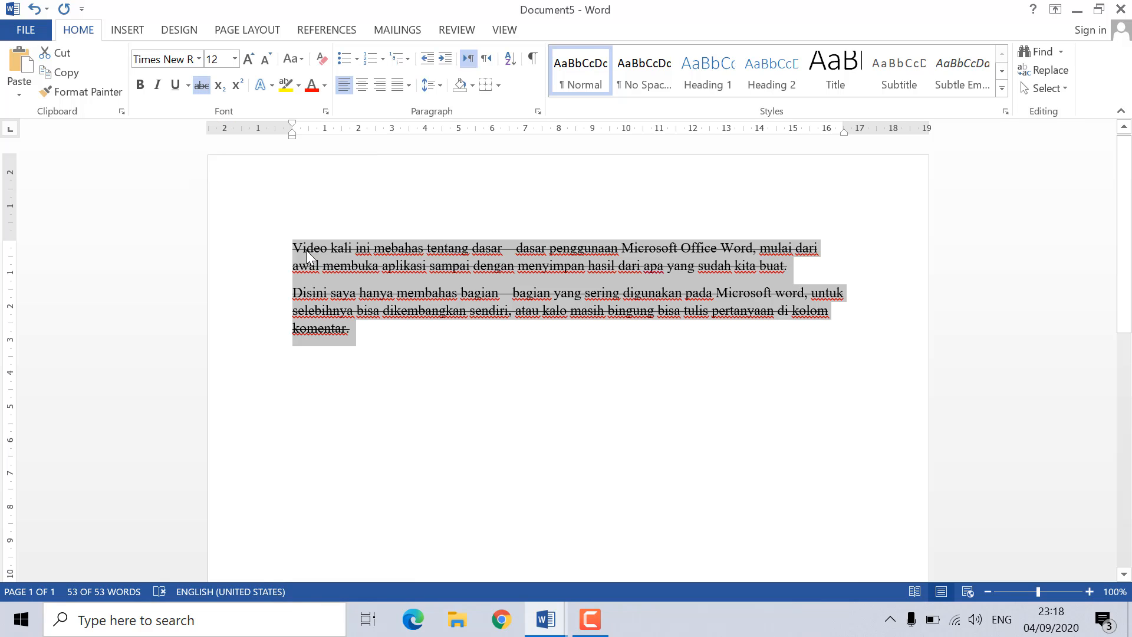
pyautogui.click(366, 333)
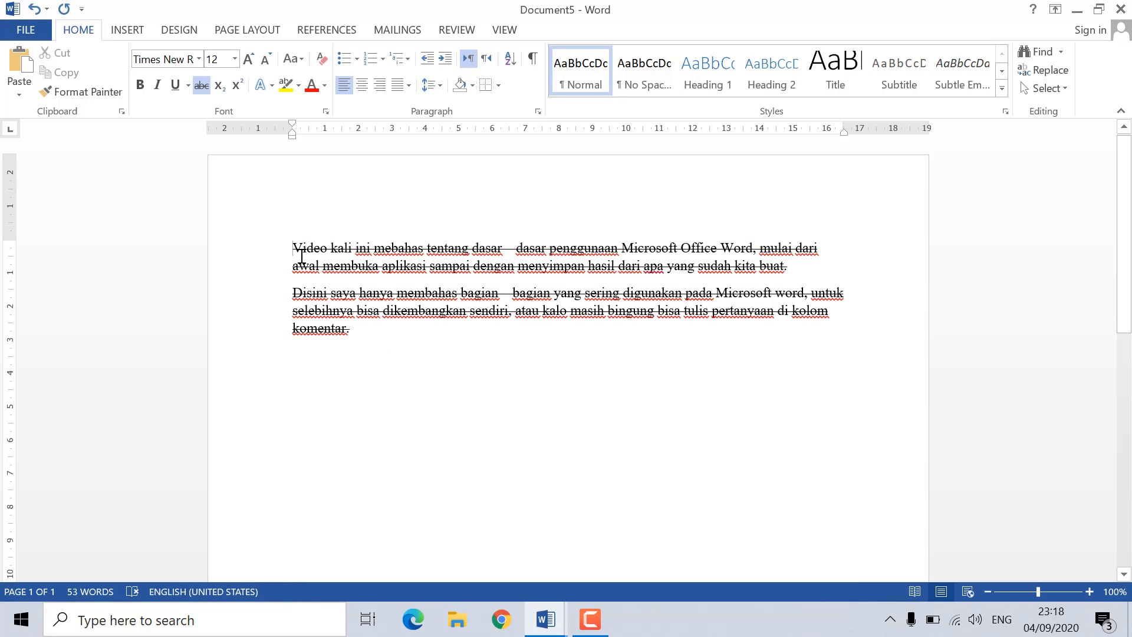
pyautogui.moveTo(295, 248); pyautogui.dragTo(351, 329)
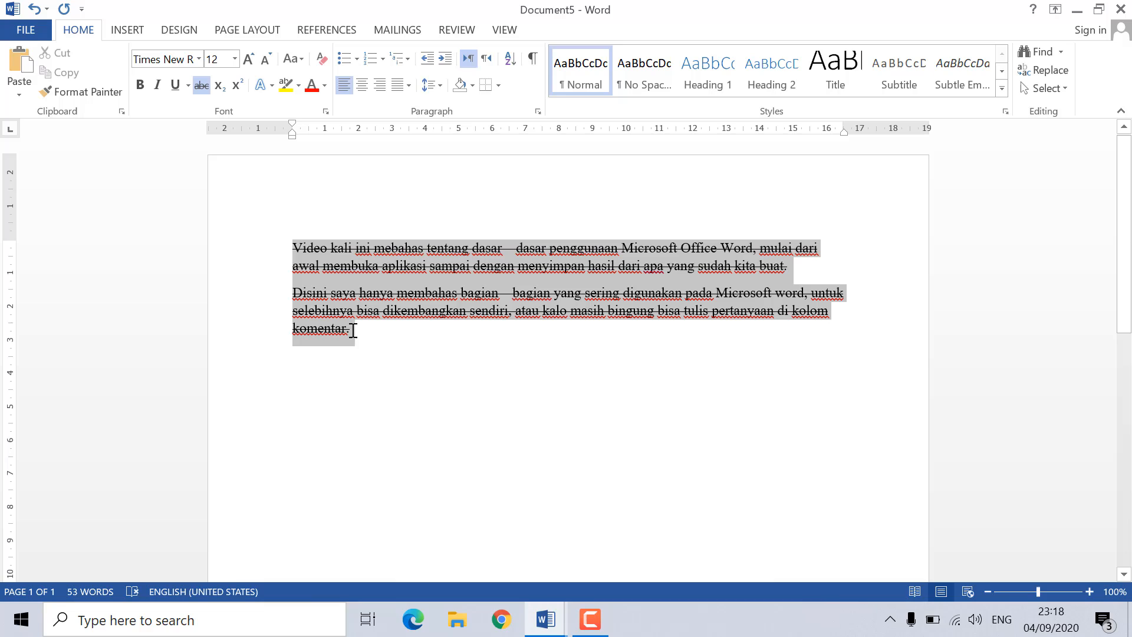
pyautogui.click(201, 86)
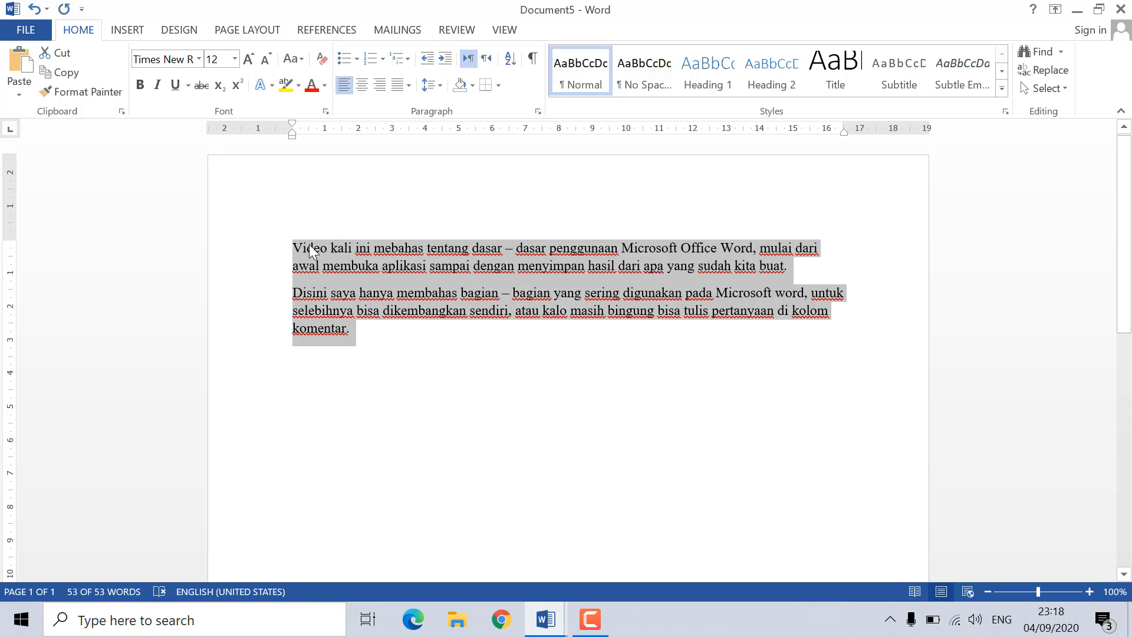
pyautogui.click(250, 58)
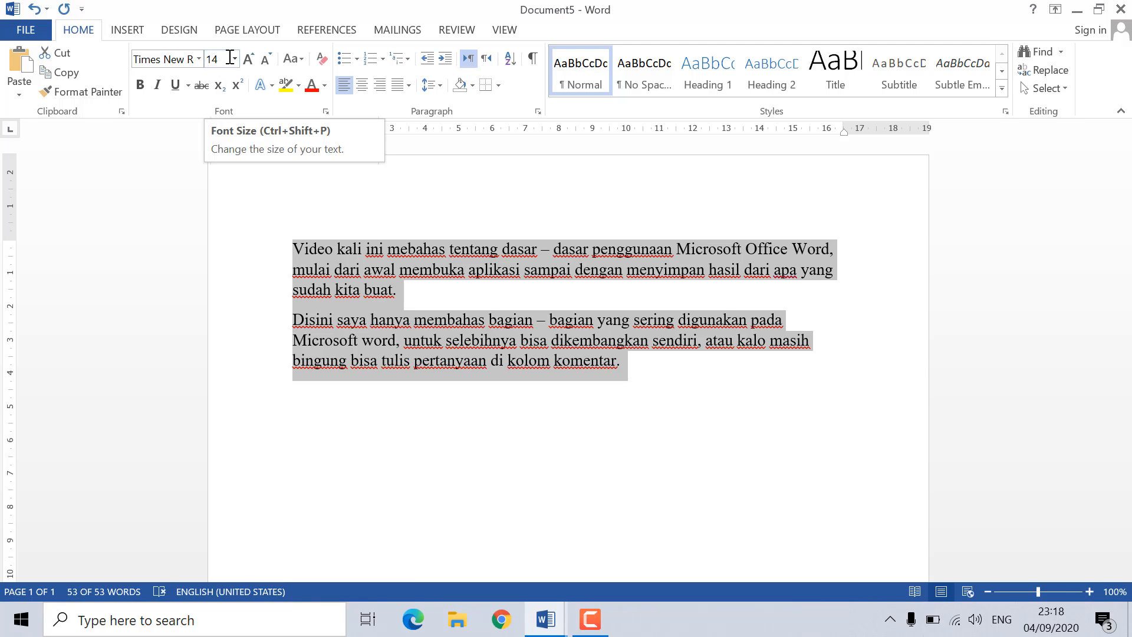
pyautogui.click(268, 57)
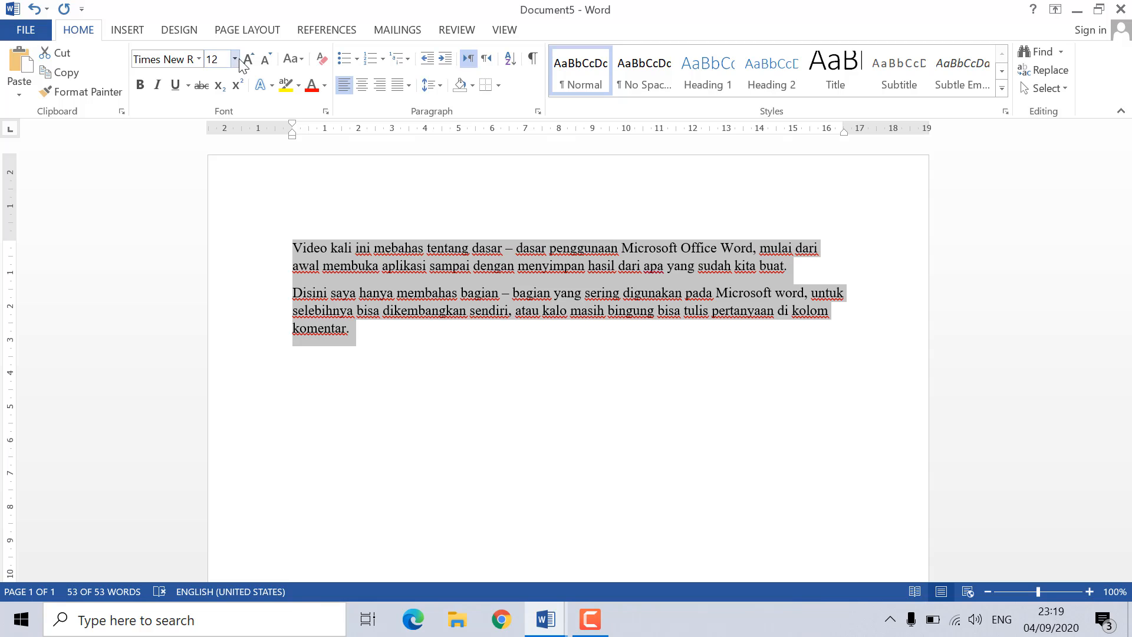
# - Try the UPPERCASE and lowercase options in turn on both paragraphs
pyautogui.click(302, 60)
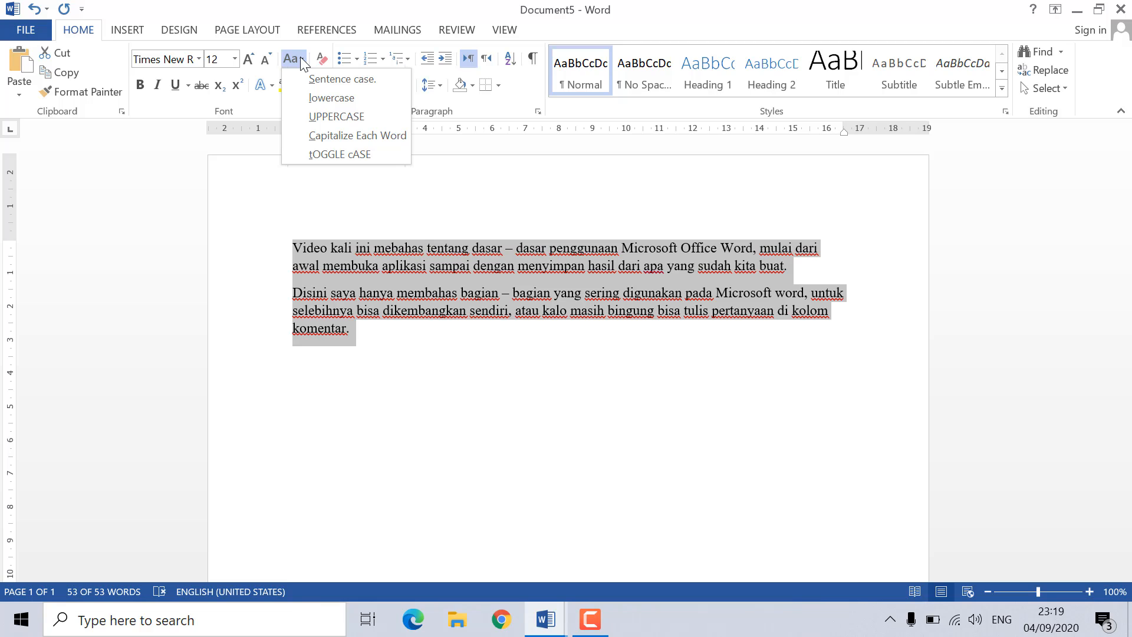
pyautogui.click(337, 115)
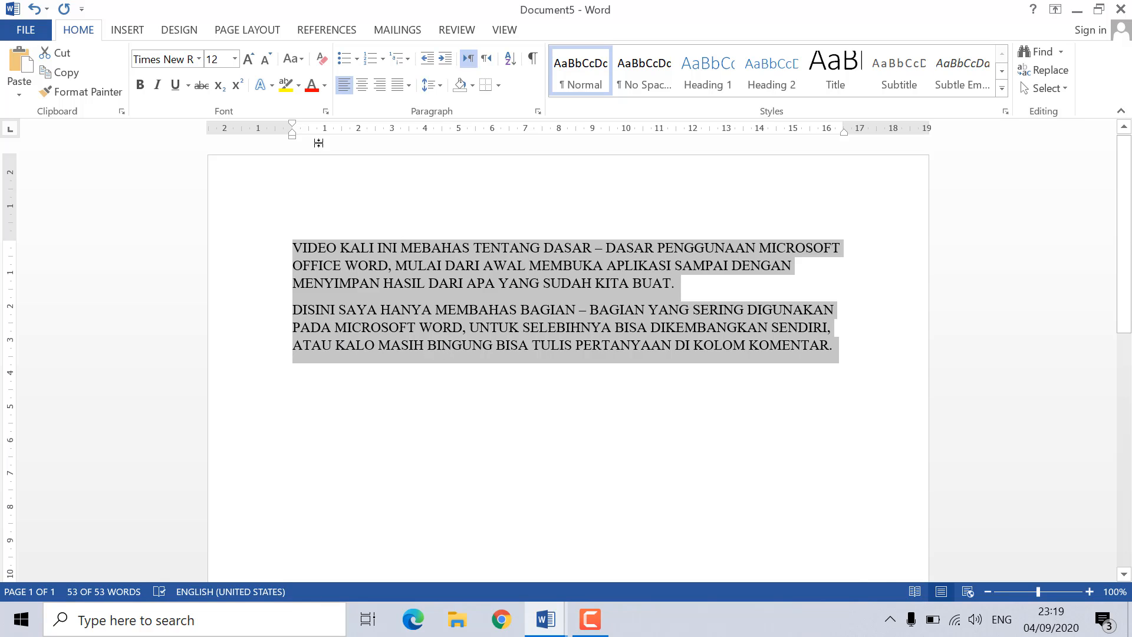
pyautogui.click(301, 59)
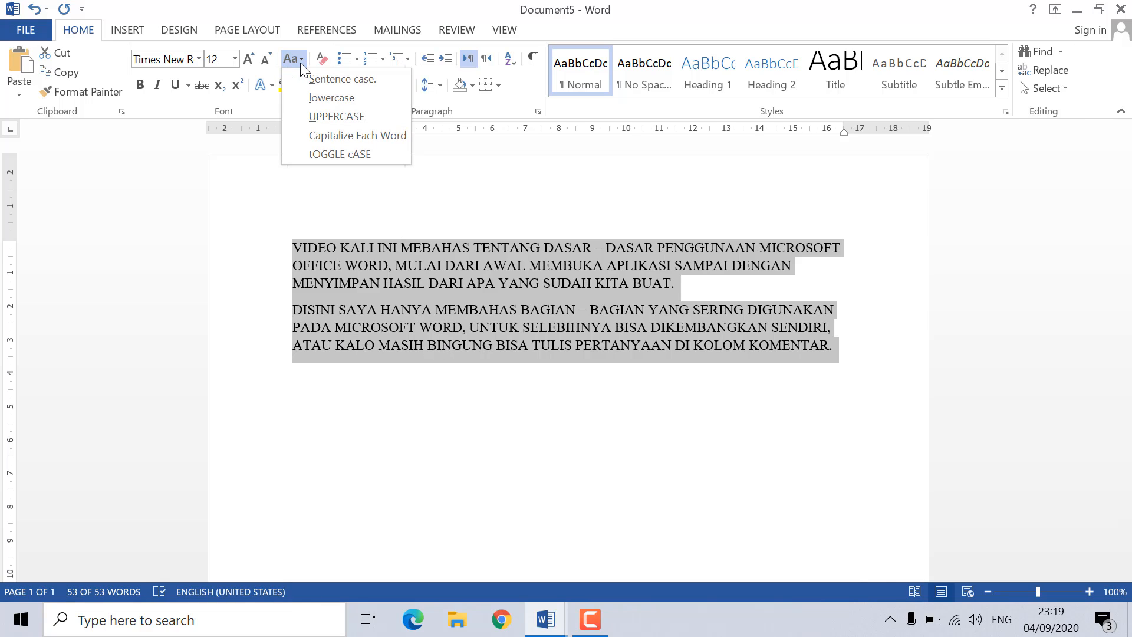
pyautogui.click(323, 100)
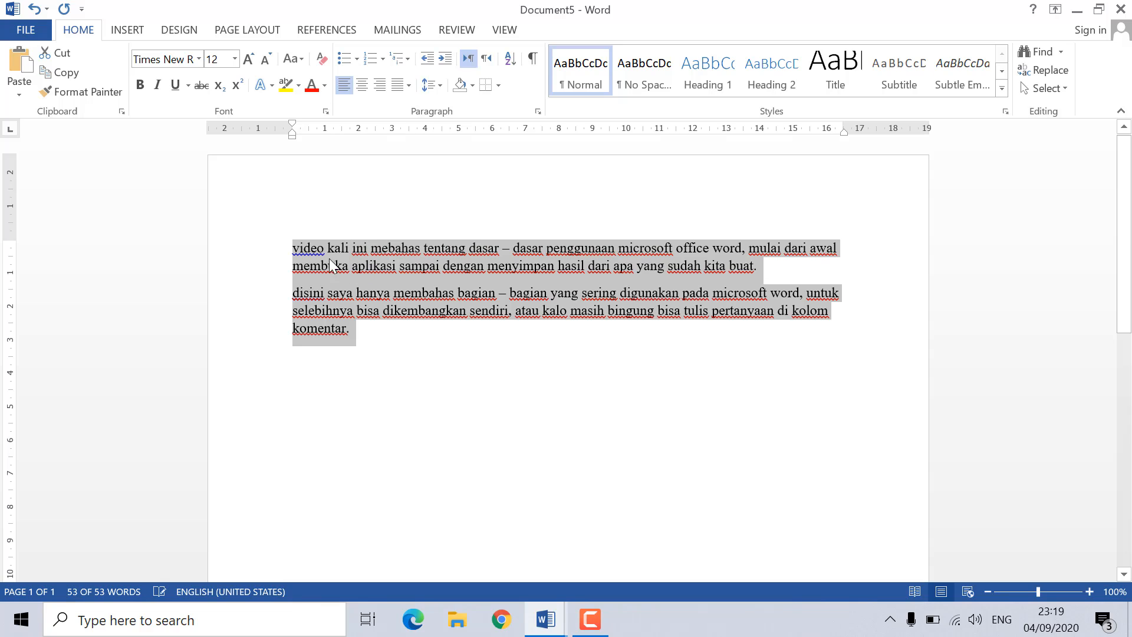
# - Change the letter case of both paragraphs to Sentence case
pyautogui.click(299, 61)
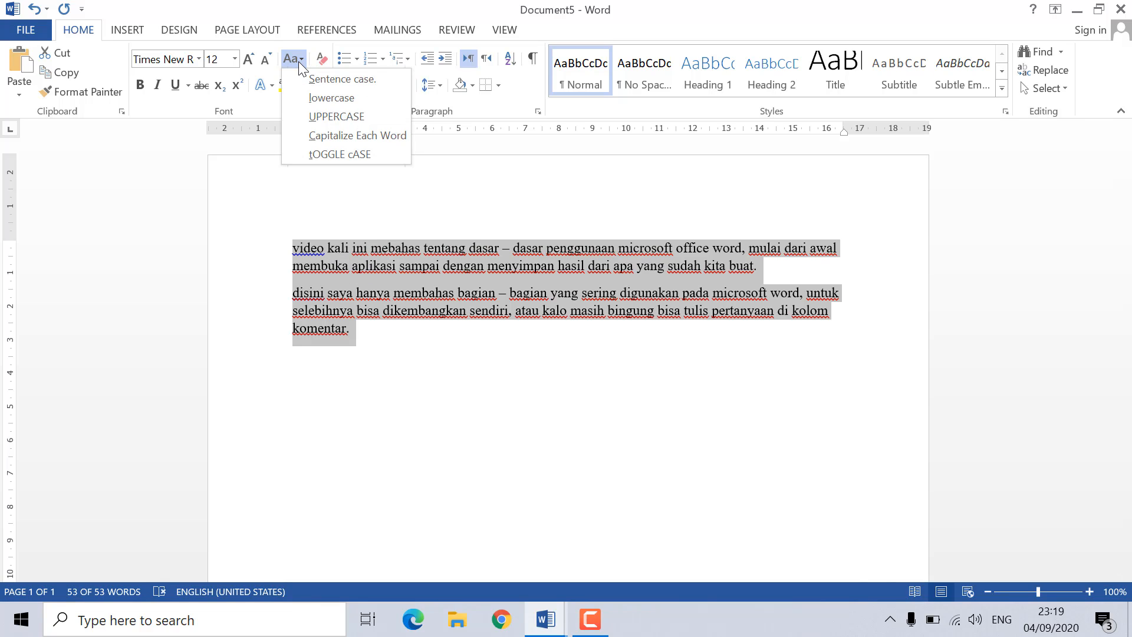
pyautogui.click(335, 80)
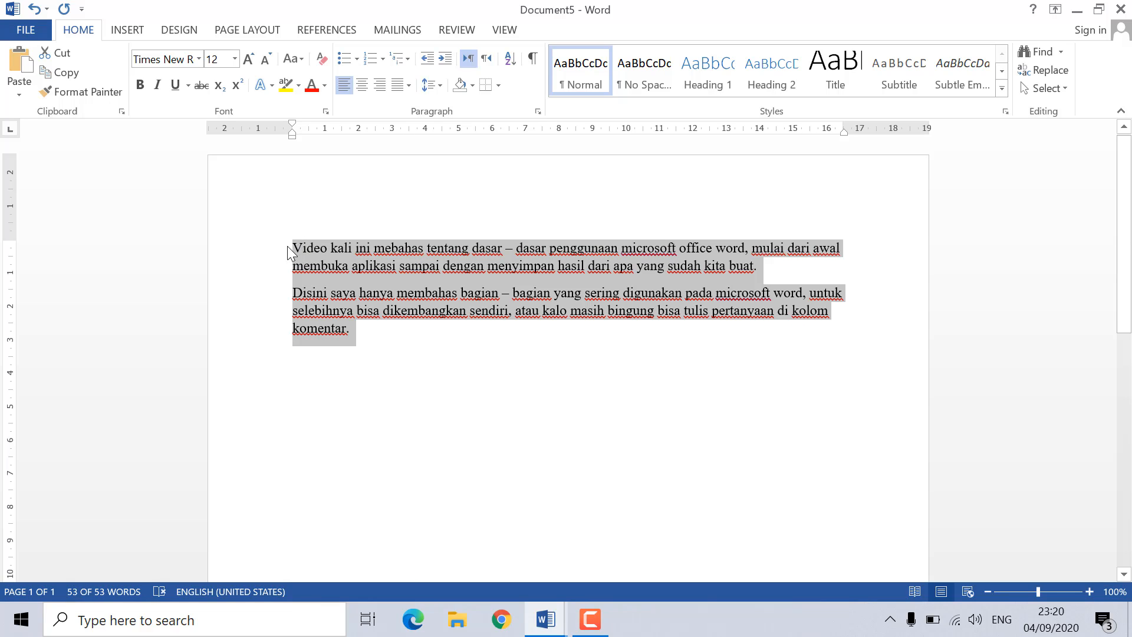
pyautogui.click(298, 59)
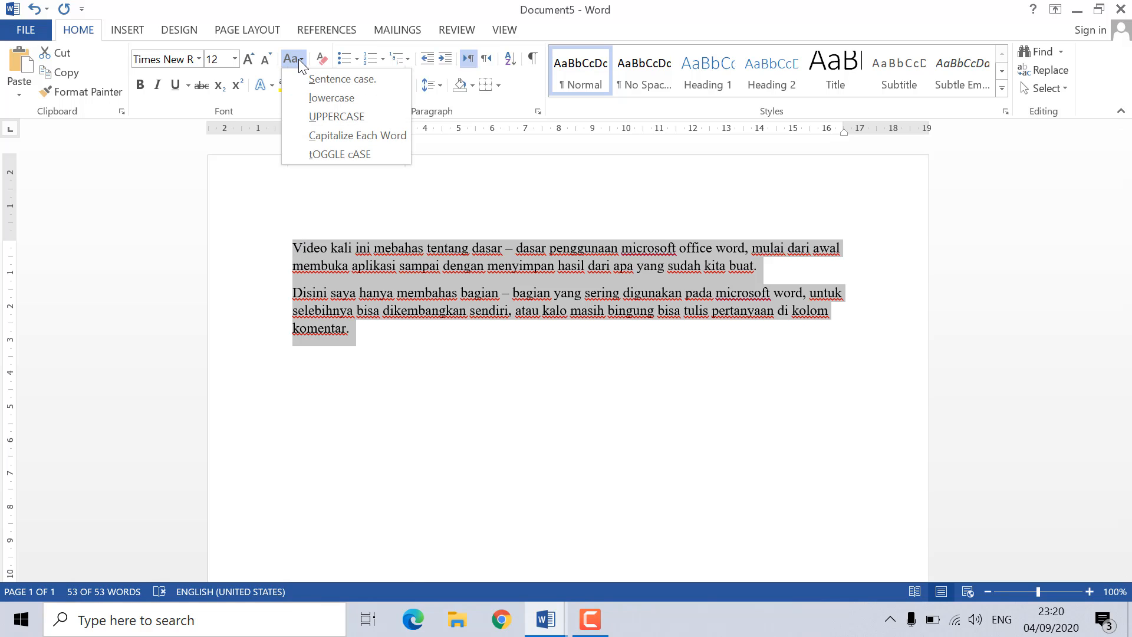
pyautogui.click(298, 59)
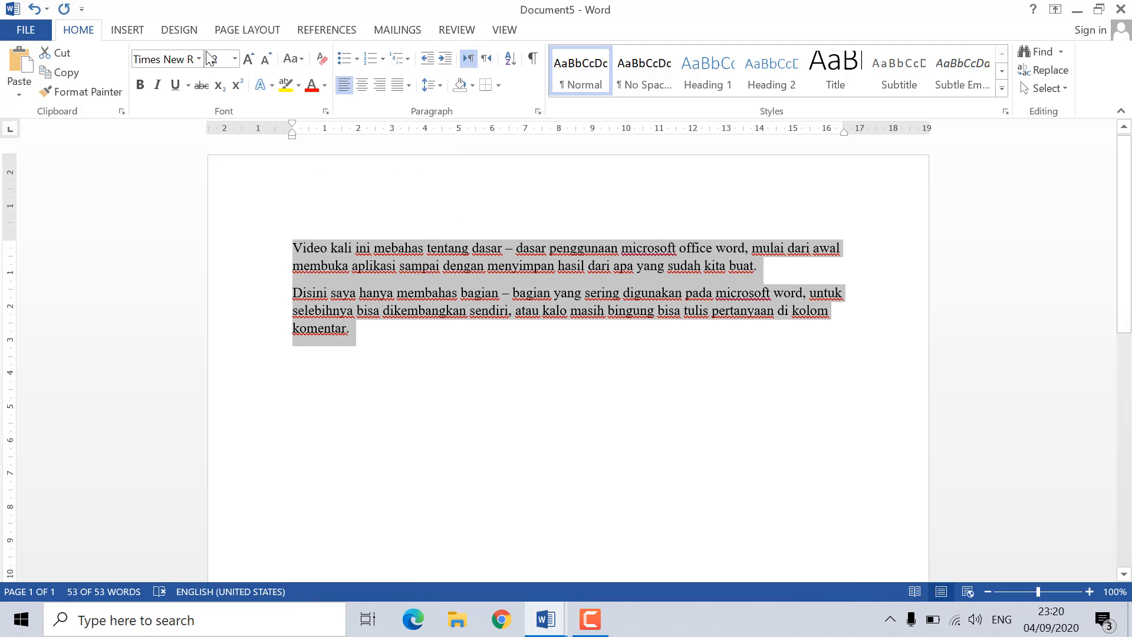
# - Try yellow, bright green and turquoise text highlighting in turn on both paragraphs
pyautogui.click(299, 87)
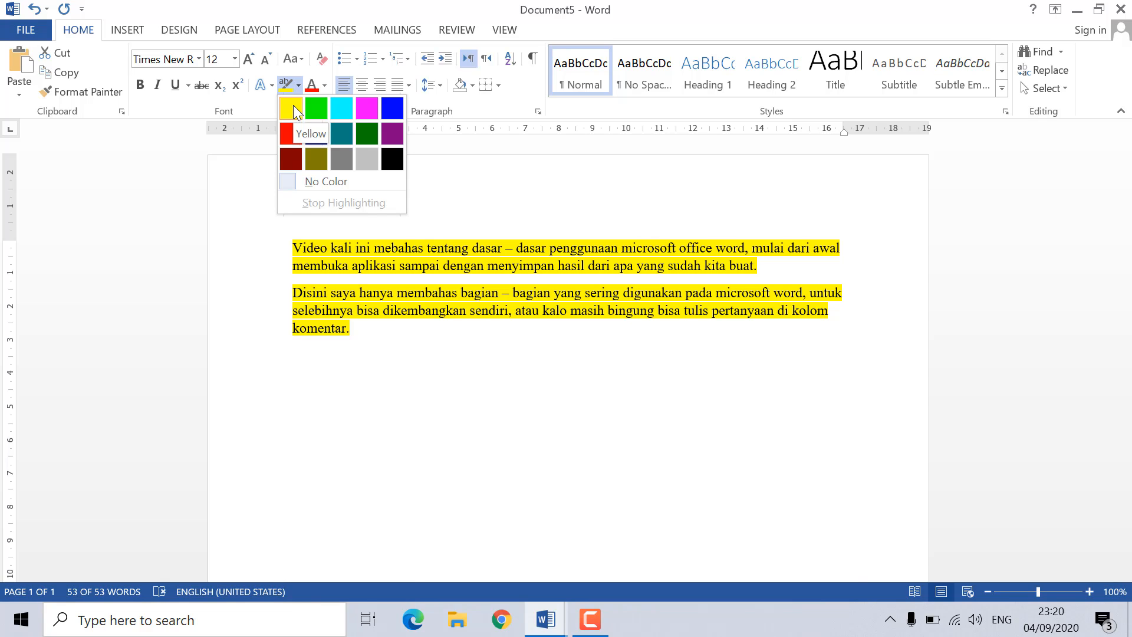
pyautogui.click(293, 107)
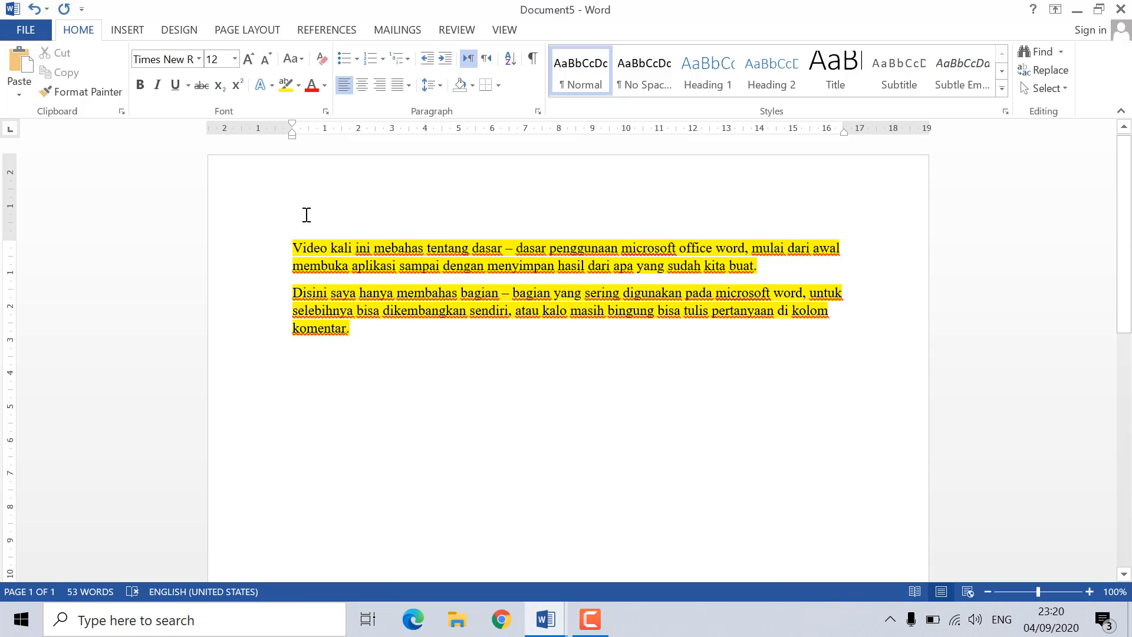
pyautogui.click(299, 87)
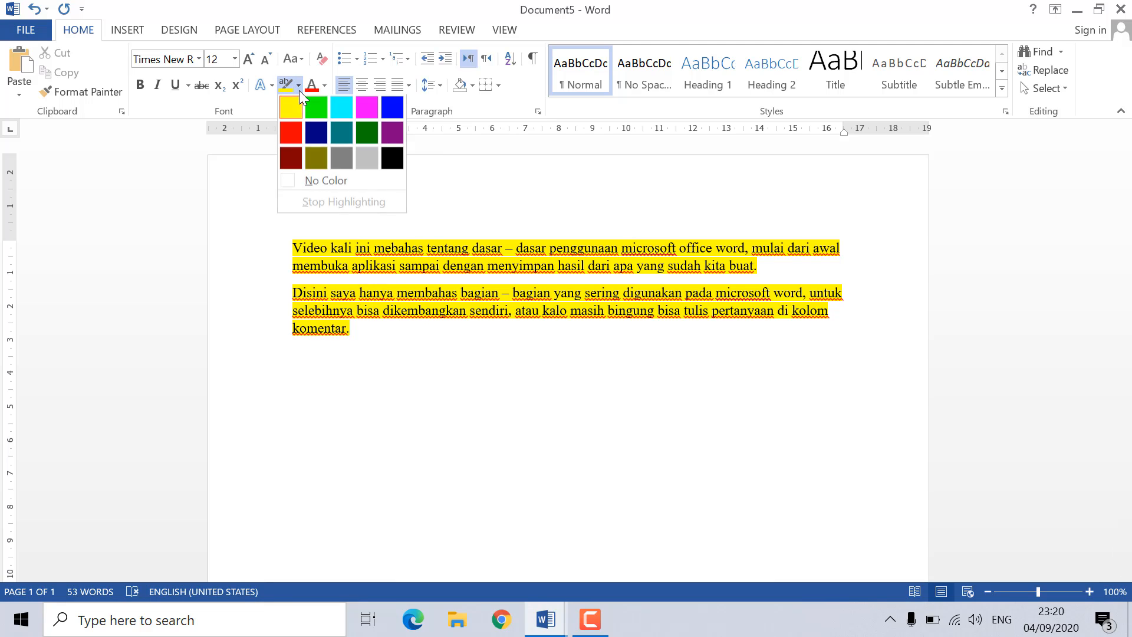
pyautogui.click(316, 108)
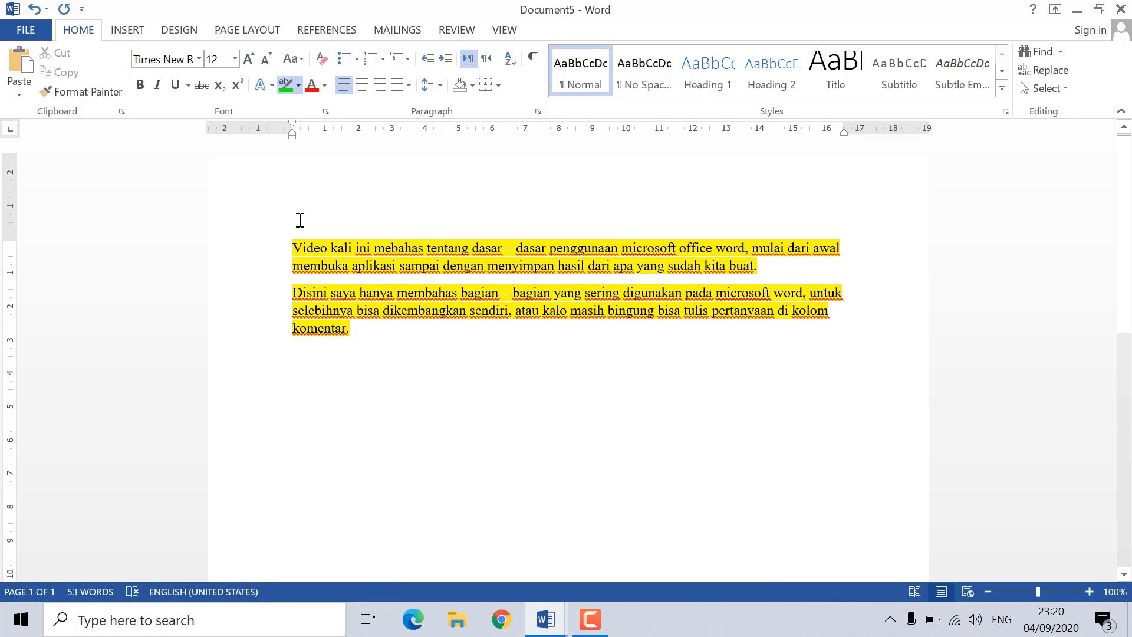
pyautogui.moveTo(287, 231); pyautogui.dragTo(352, 330)
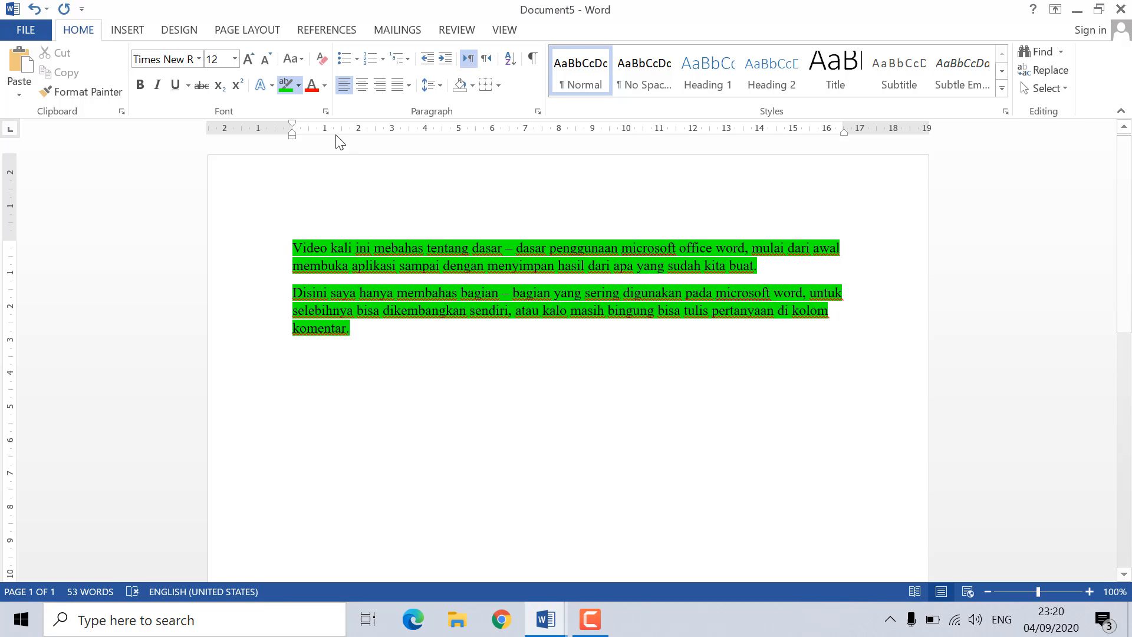
pyautogui.click(299, 86)
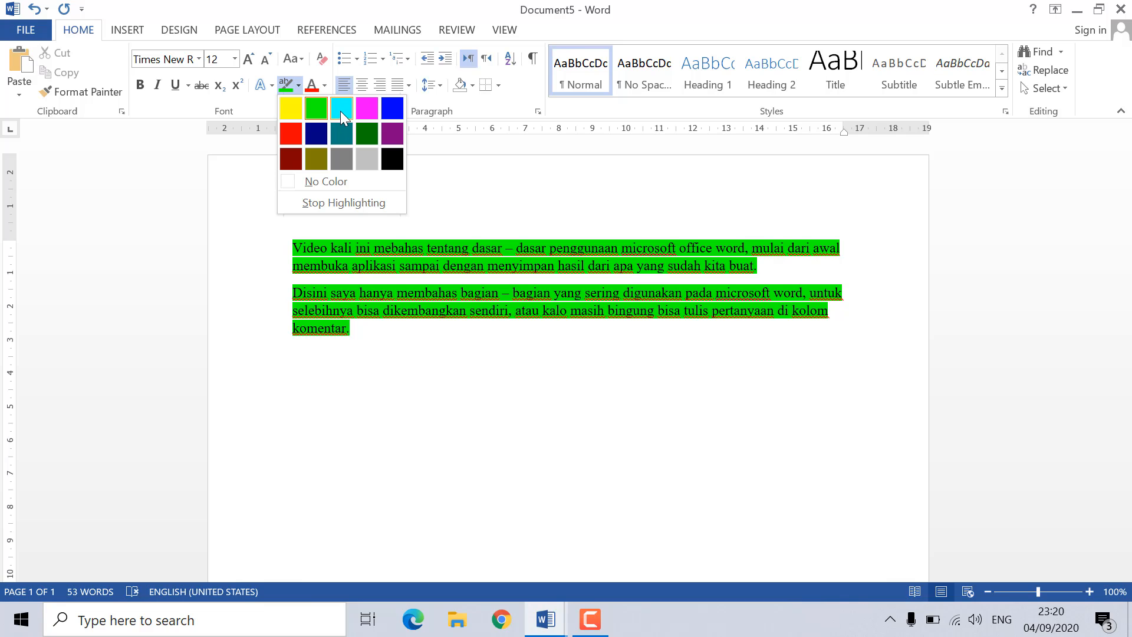
pyautogui.click(340, 110)
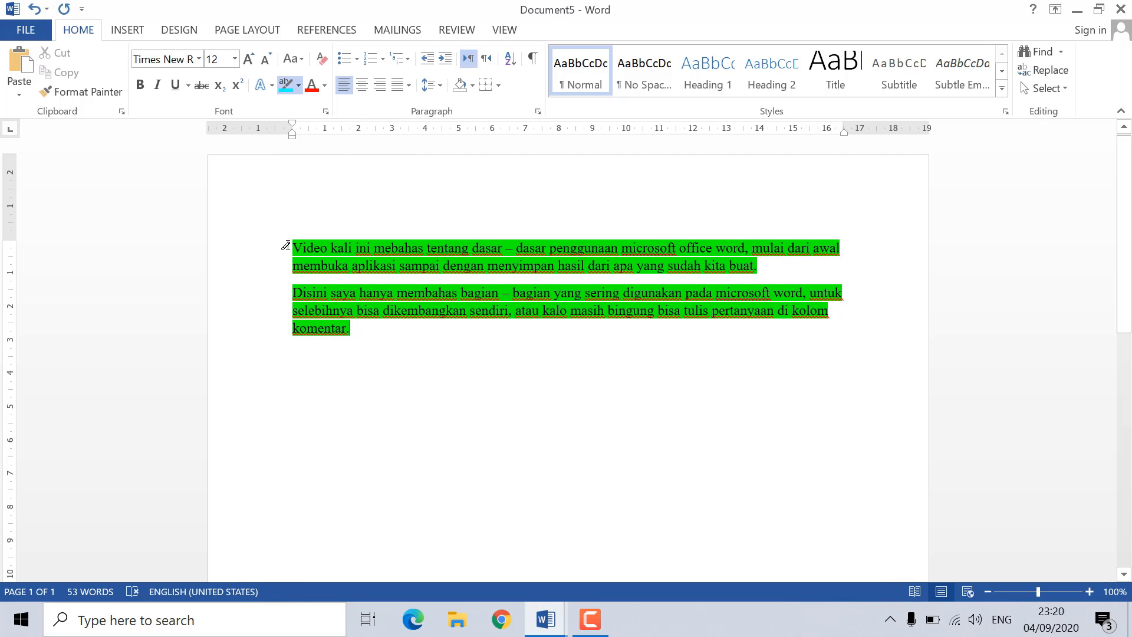
pyautogui.moveTo(284, 244); pyautogui.dragTo(352, 331)
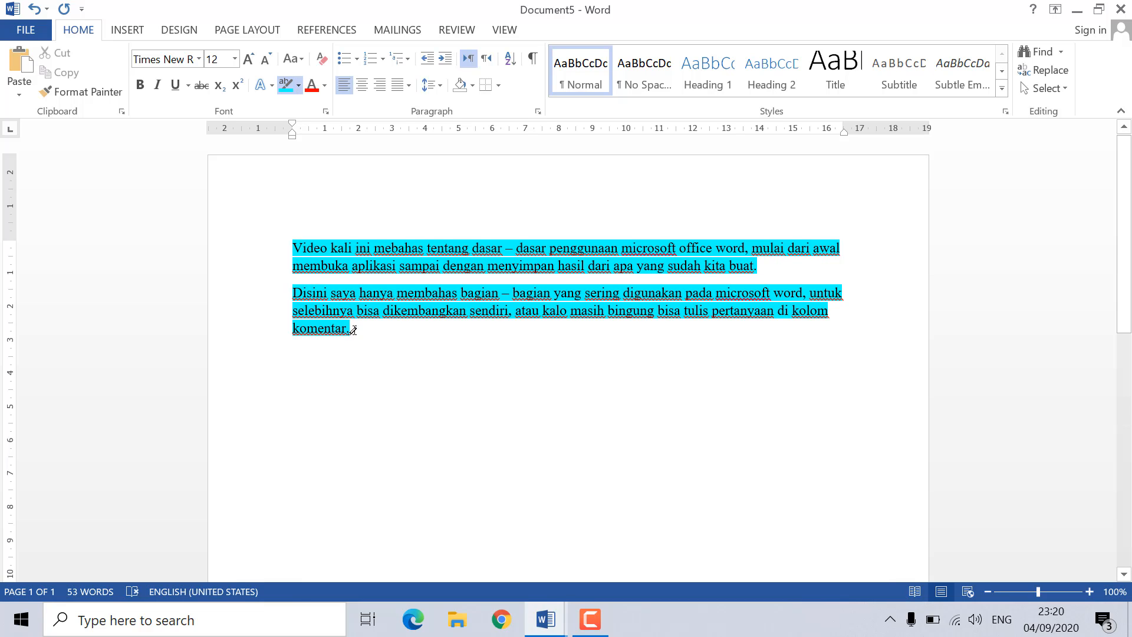
pyautogui.moveTo(352, 331)
pyautogui.mouseDown()
pyautogui.moveTo(269, 233)
pyautogui.moveTo(295, 286)
pyautogui.moveTo(347, 335)
pyautogui.mouseUp()
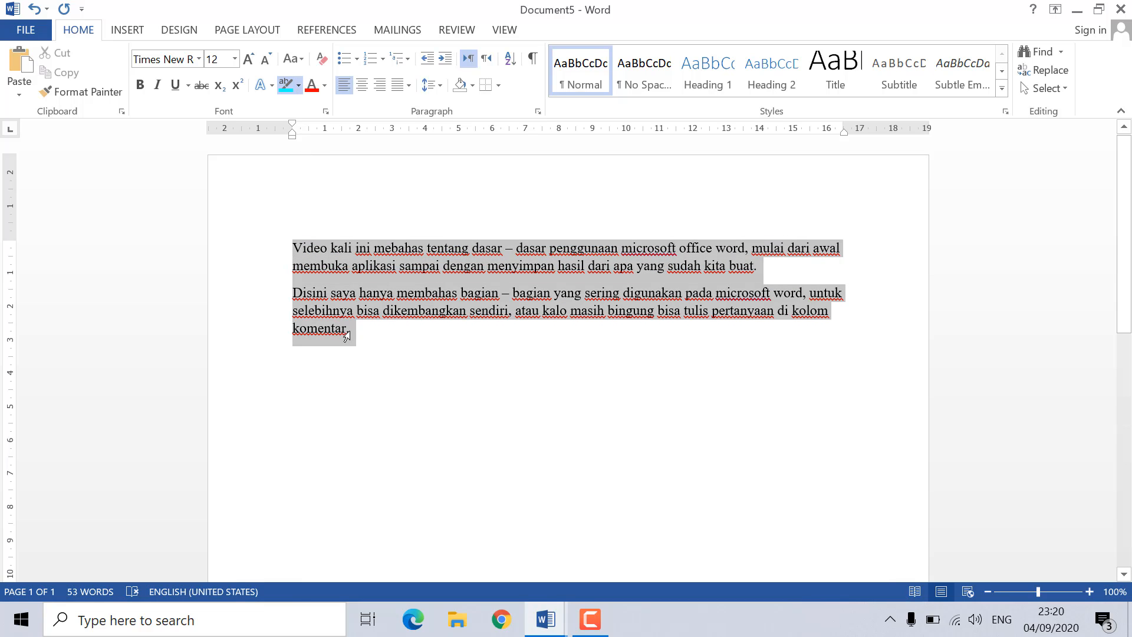
# - Remove the highlight colour from both paragraphs using No Color and leave highlighting mode
pyautogui.click(298, 85)
pyautogui.click(309, 183)
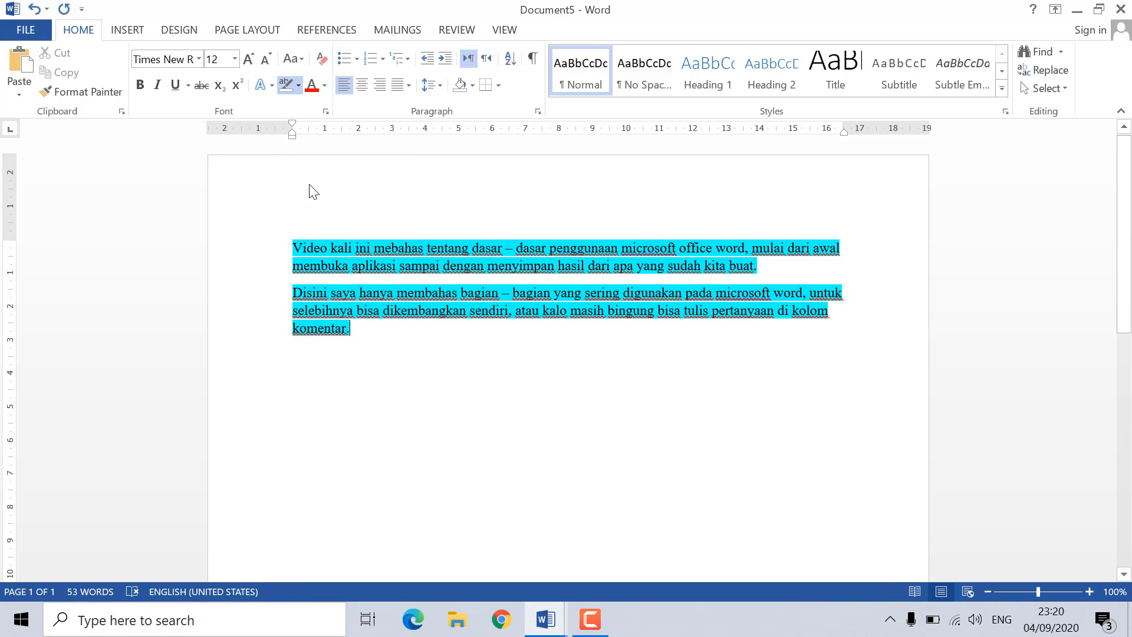
pyautogui.click(299, 87)
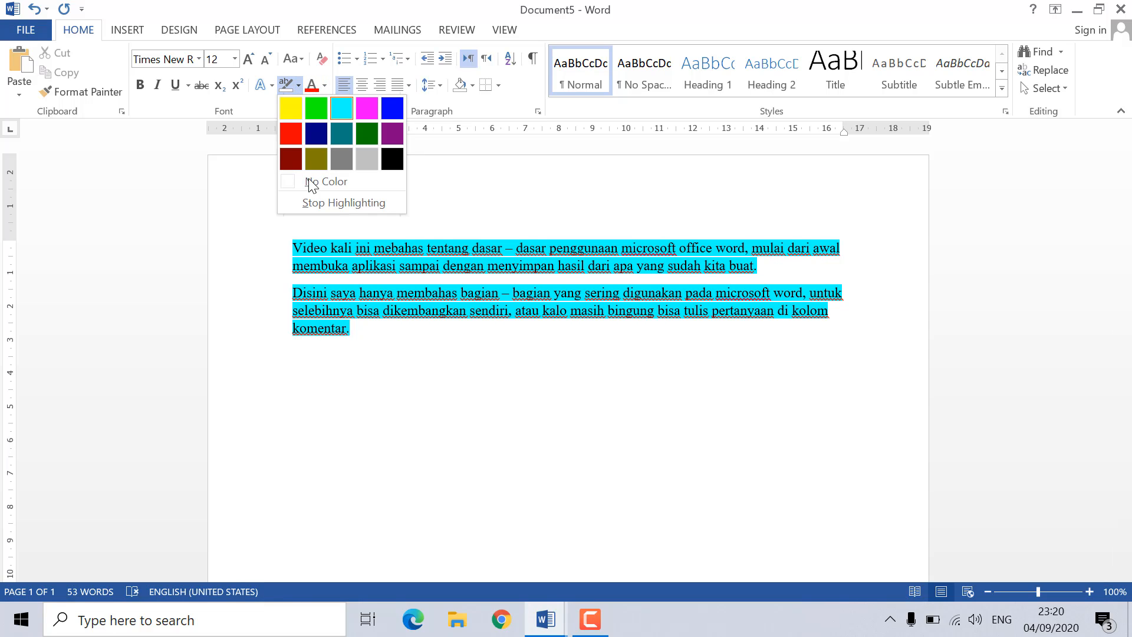
pyautogui.click(308, 182)
pyautogui.moveTo(293, 243)
pyautogui.mouseDown()
pyautogui.moveTo(335, 326)
pyautogui.moveTo(349, 329)
pyautogui.mouseUp()
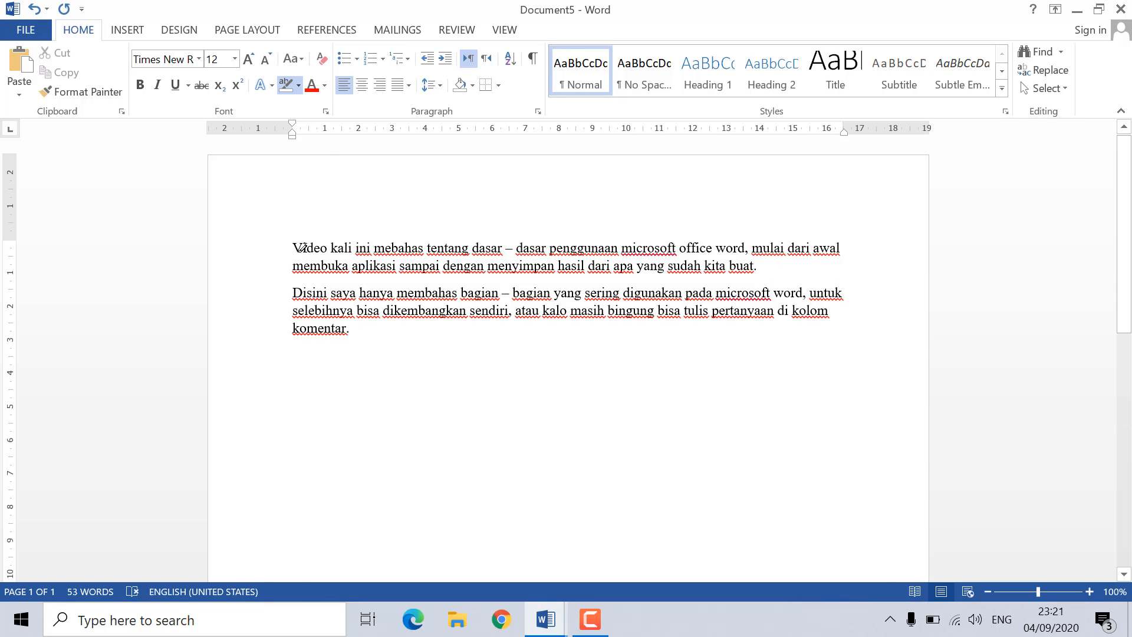
pyautogui.click(286, 85)
# - Colour the text of both paragraphs red as a preview, and return the font colour to Automatic
pyautogui.moveTo(289, 246); pyautogui.dragTo(356, 331)
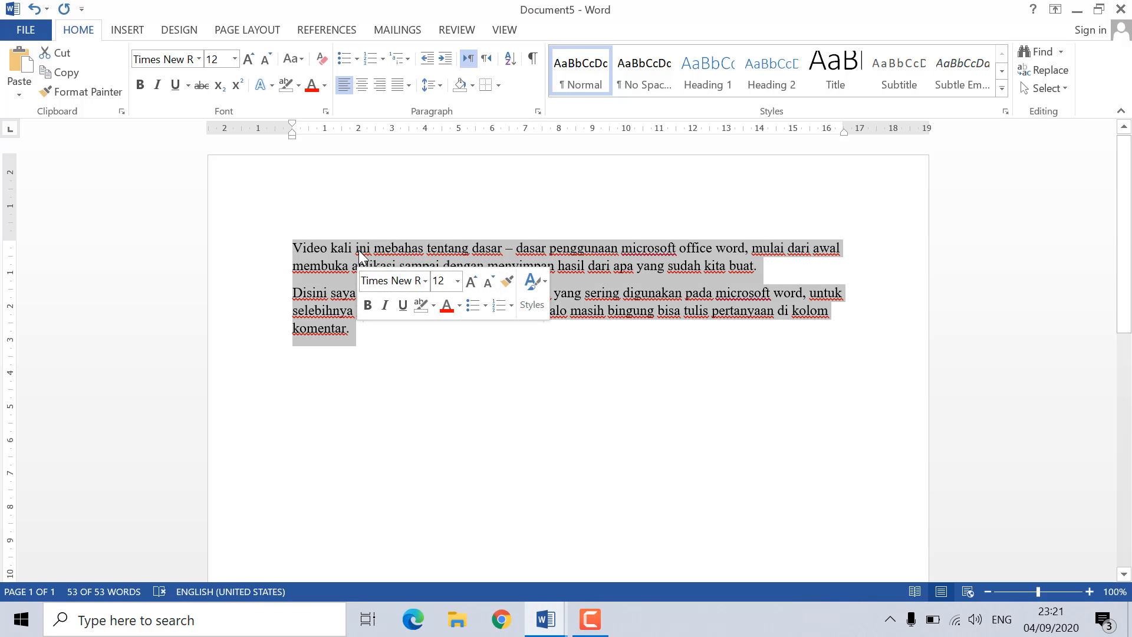
pyautogui.click(327, 86)
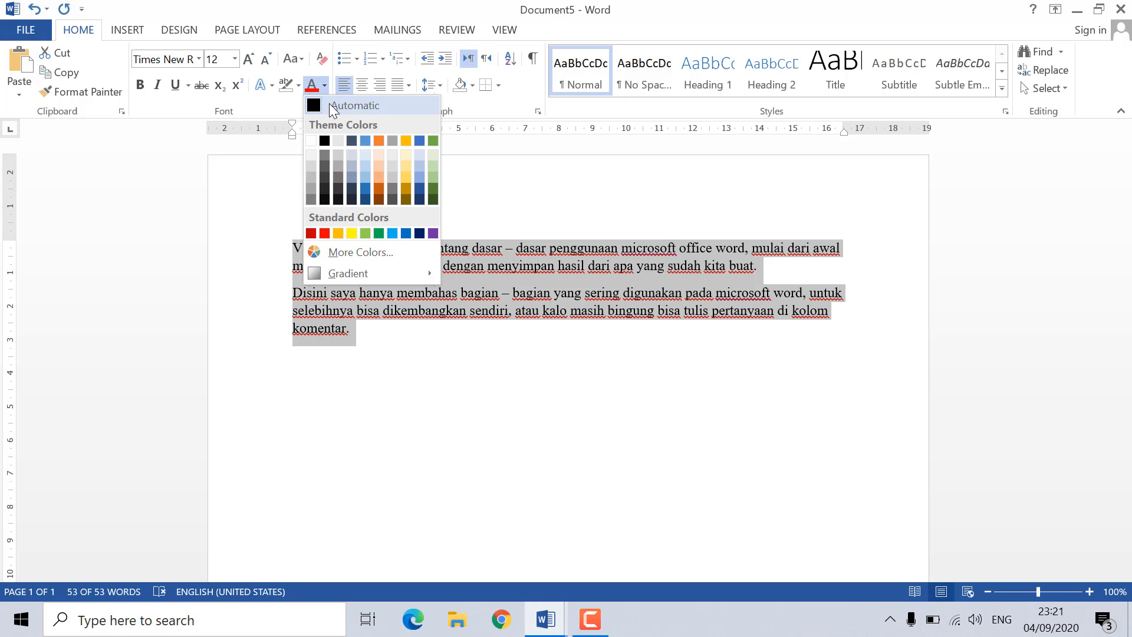
pyautogui.click(324, 232)
pyautogui.click(374, 336)
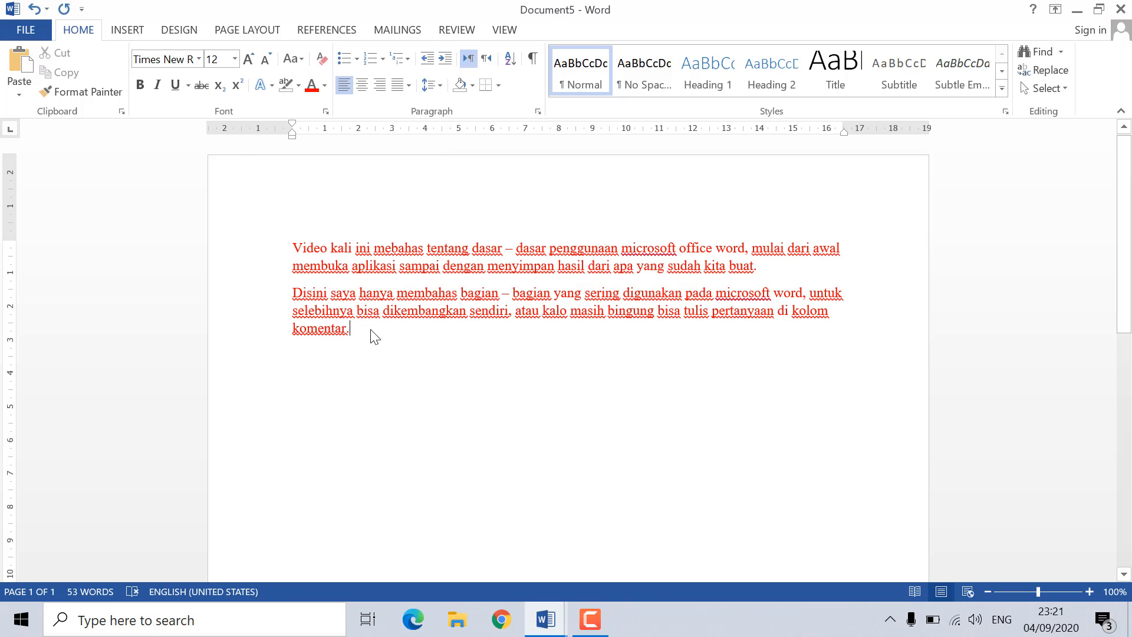
pyautogui.moveTo(359, 336); pyautogui.dragTo(296, 245)
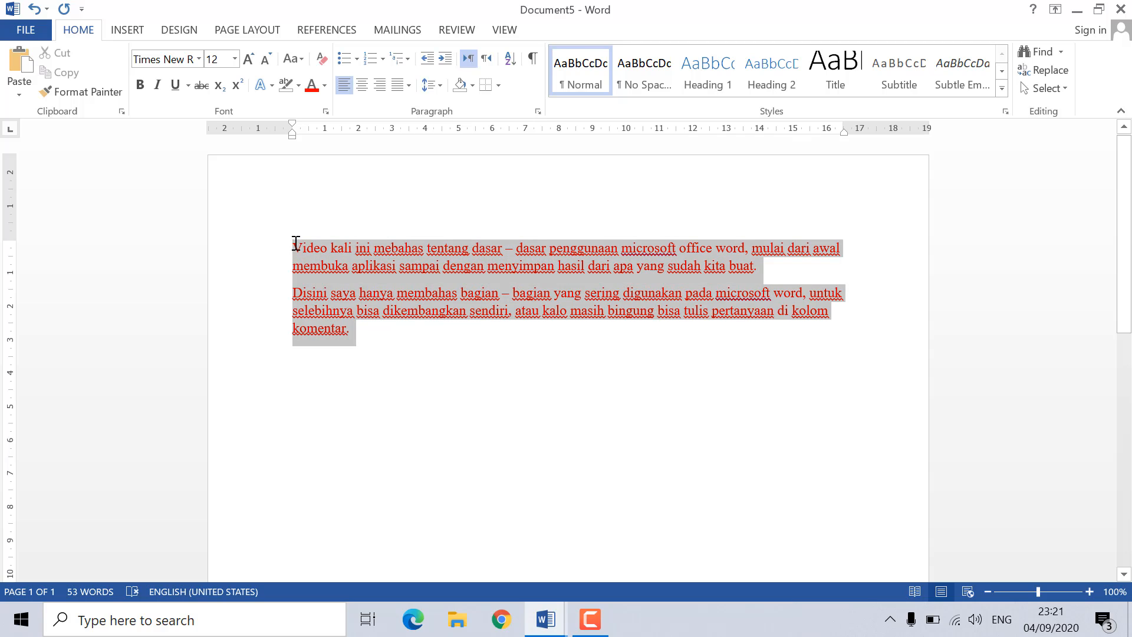
pyautogui.click(324, 86)
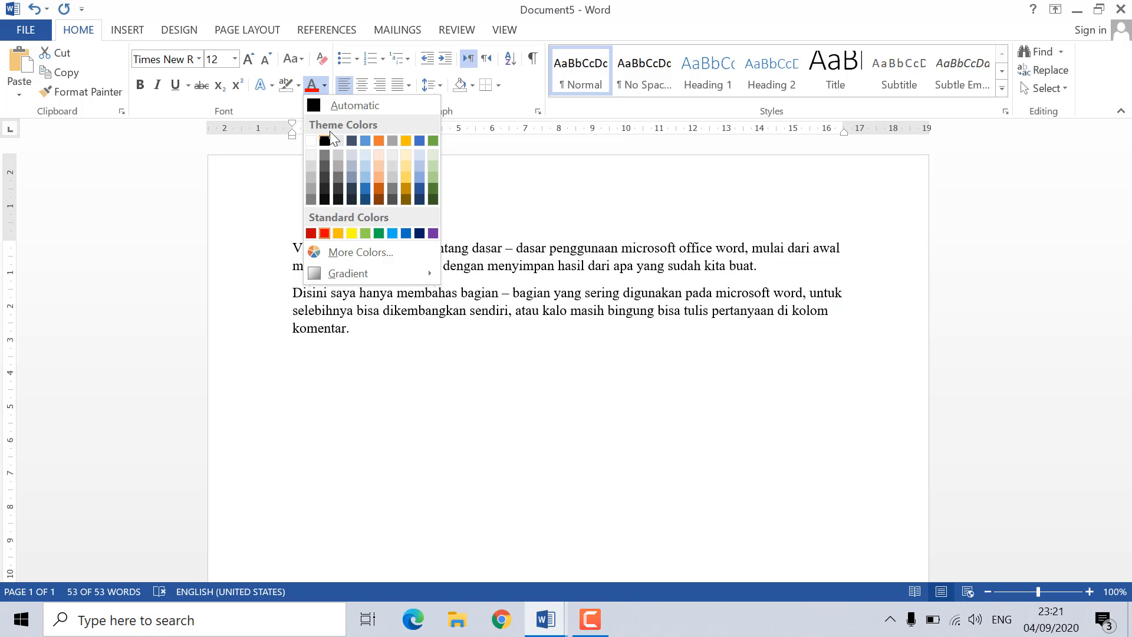
pyautogui.click(339, 104)
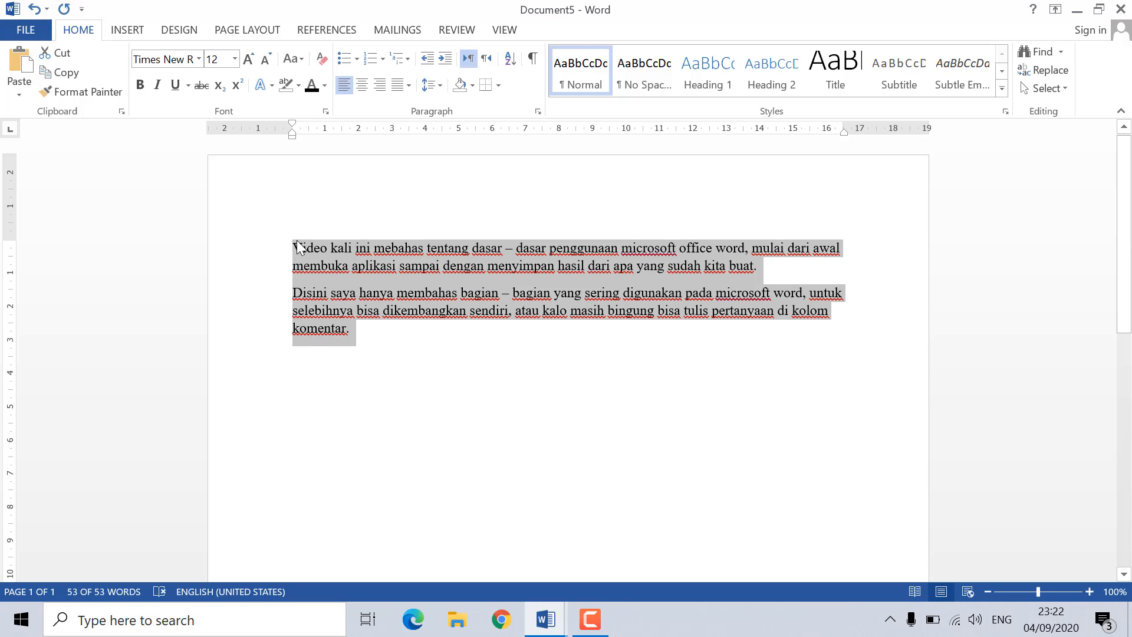
# - Try centre and right alignment on both paragraphs and return them to left alignment
pyautogui.click(366, 86)
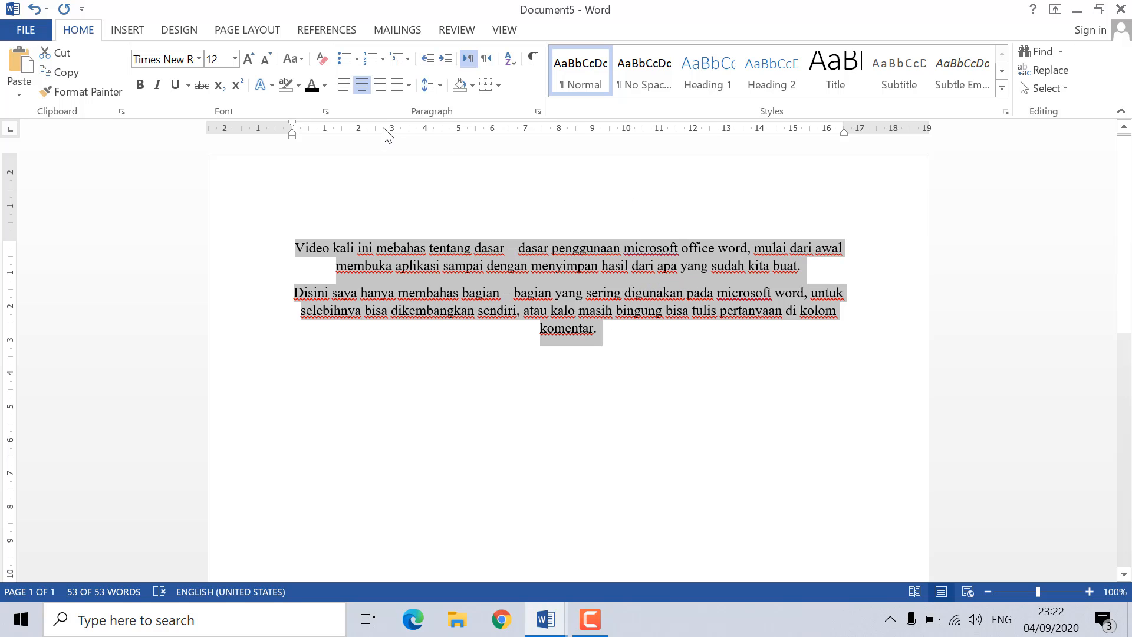
pyautogui.click(380, 88)
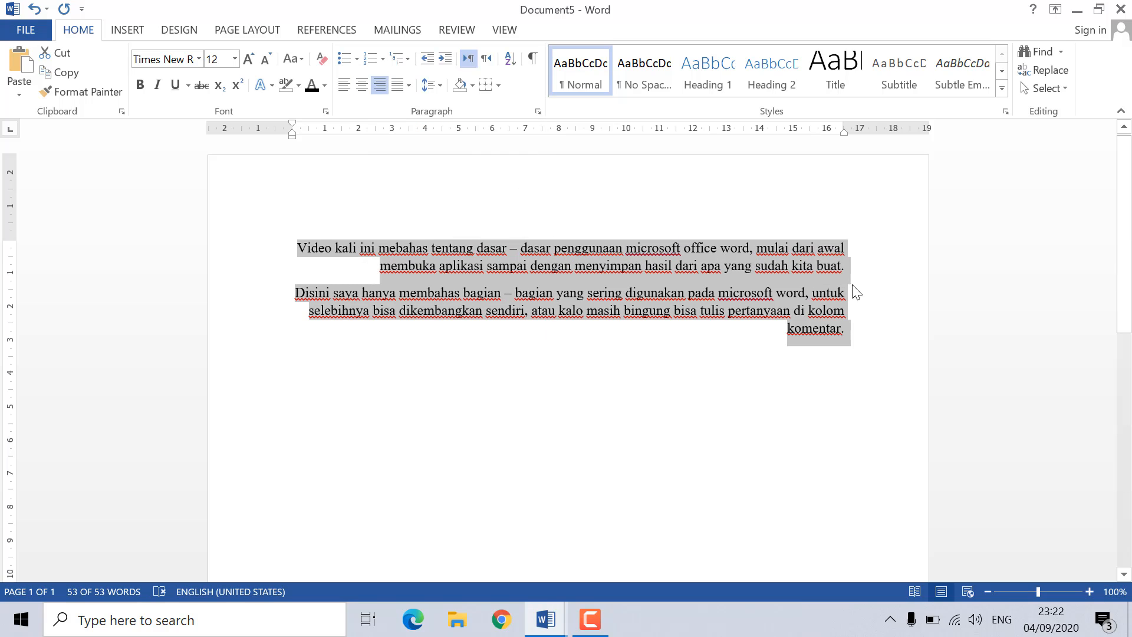
pyautogui.click(856, 318)
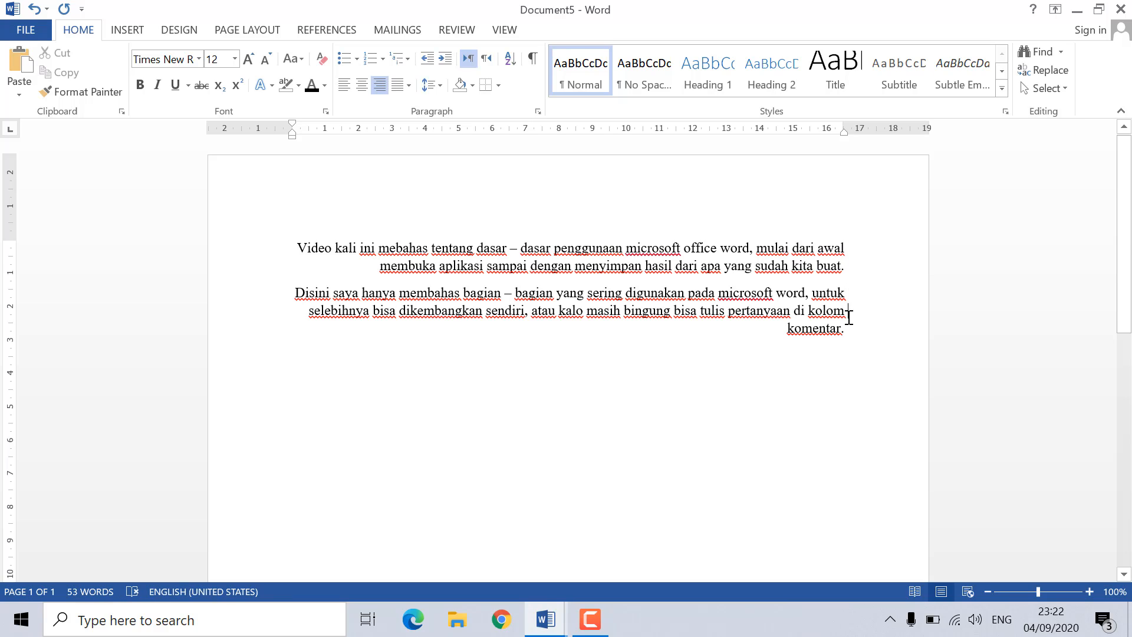
pyautogui.moveTo(846, 340); pyautogui.dragTo(277, 242)
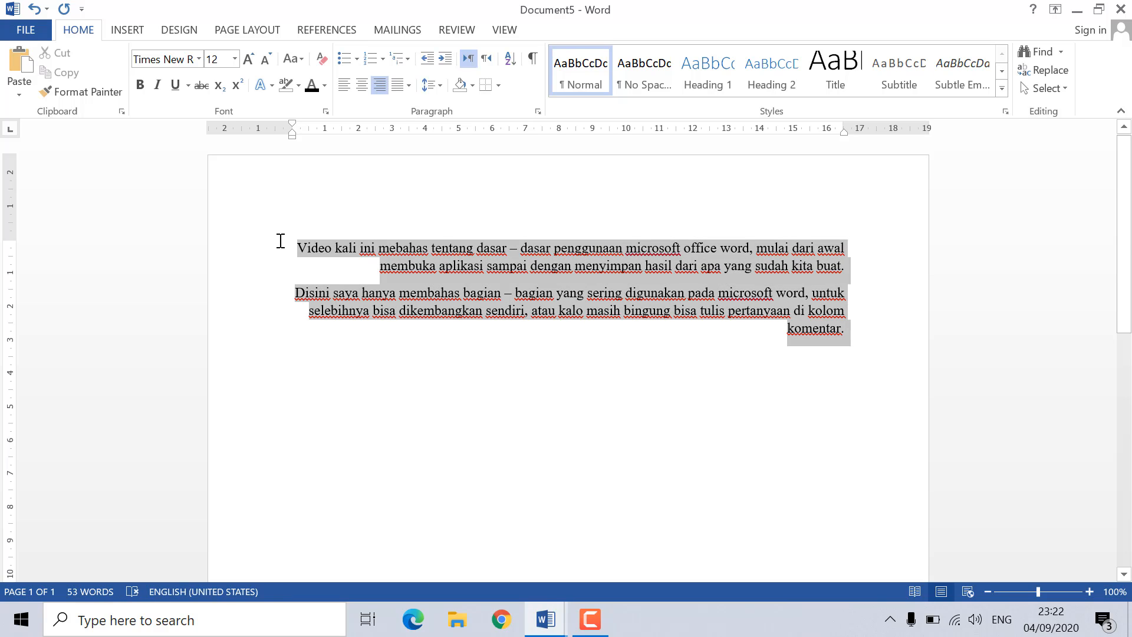
pyautogui.click(344, 88)
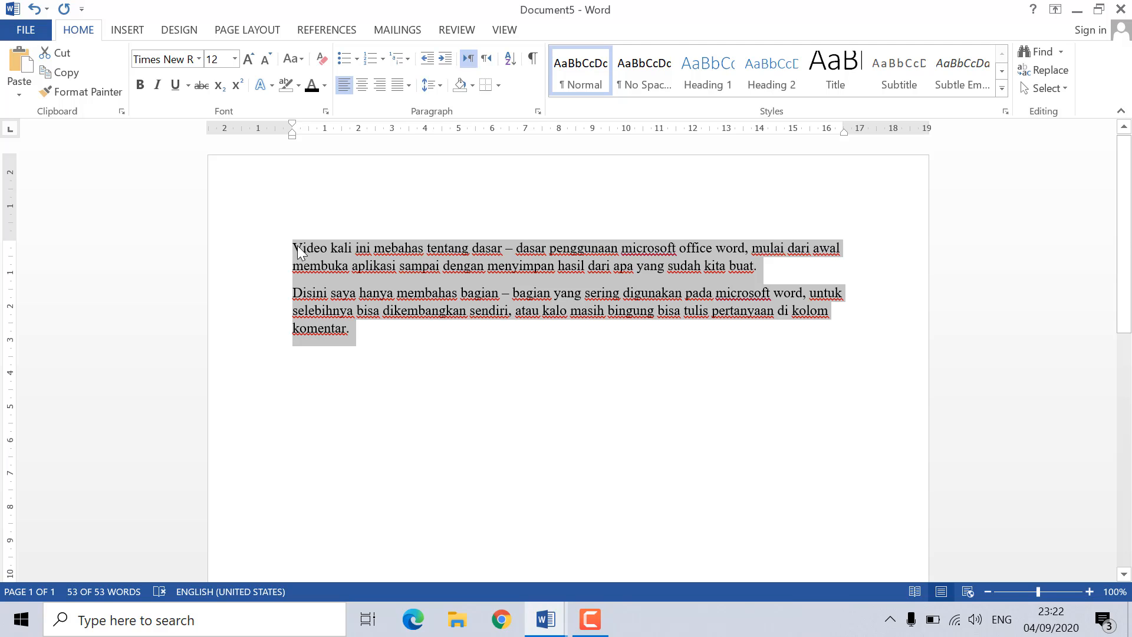
# - Centre both paragraphs once more for comparison and set their alignment to Justify
pyautogui.click(366, 83)
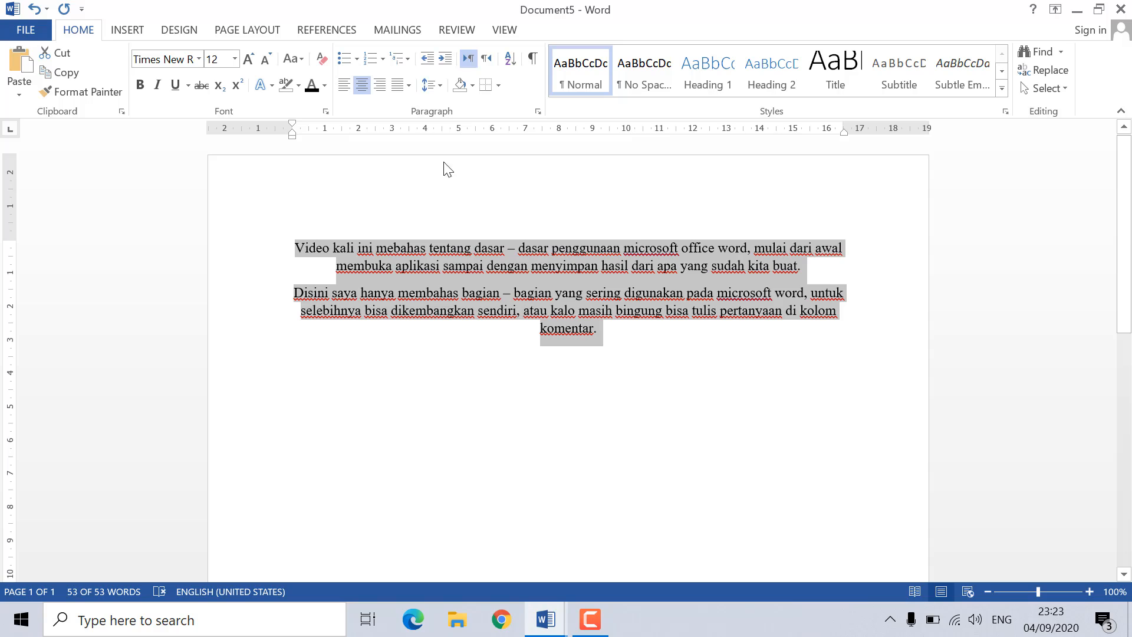
pyautogui.click(400, 86)
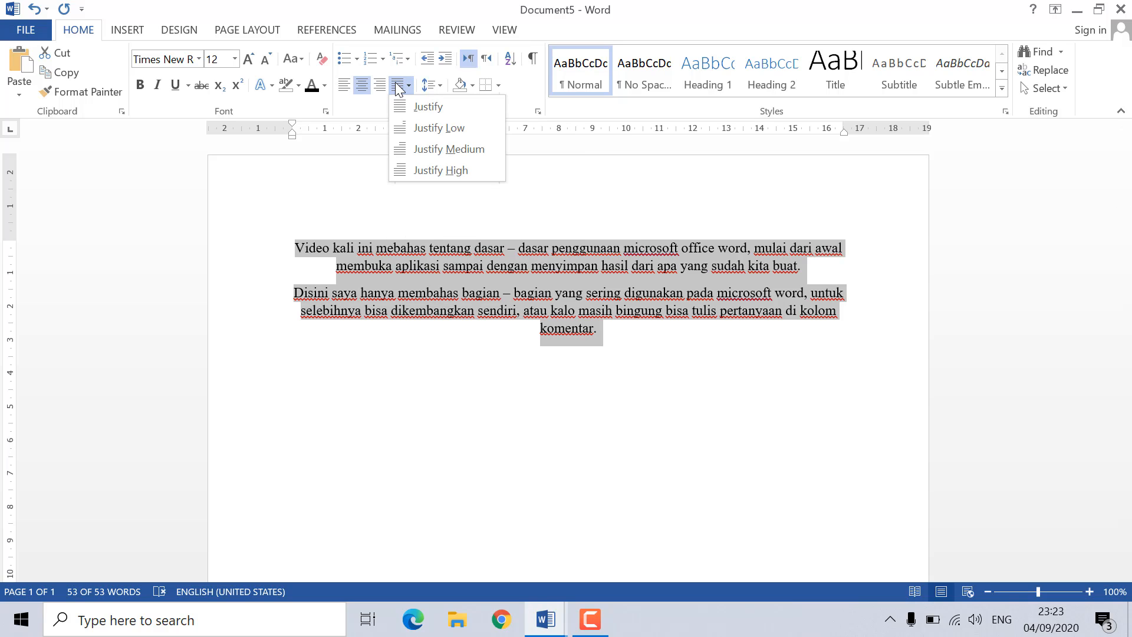
pyautogui.click(404, 106)
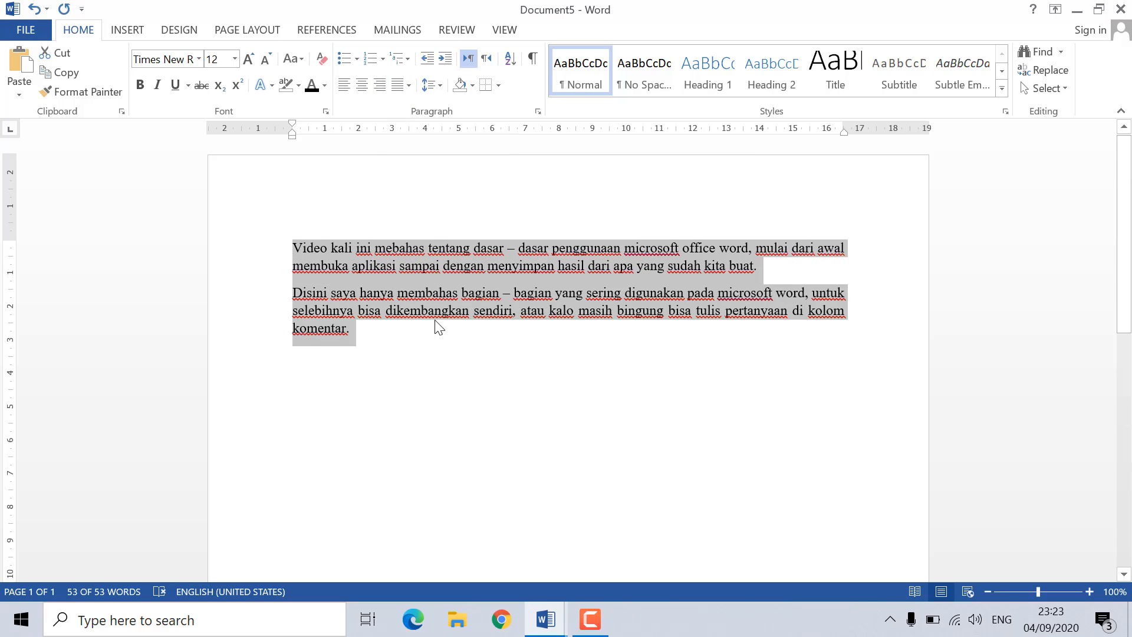
pyautogui.click(852, 296)
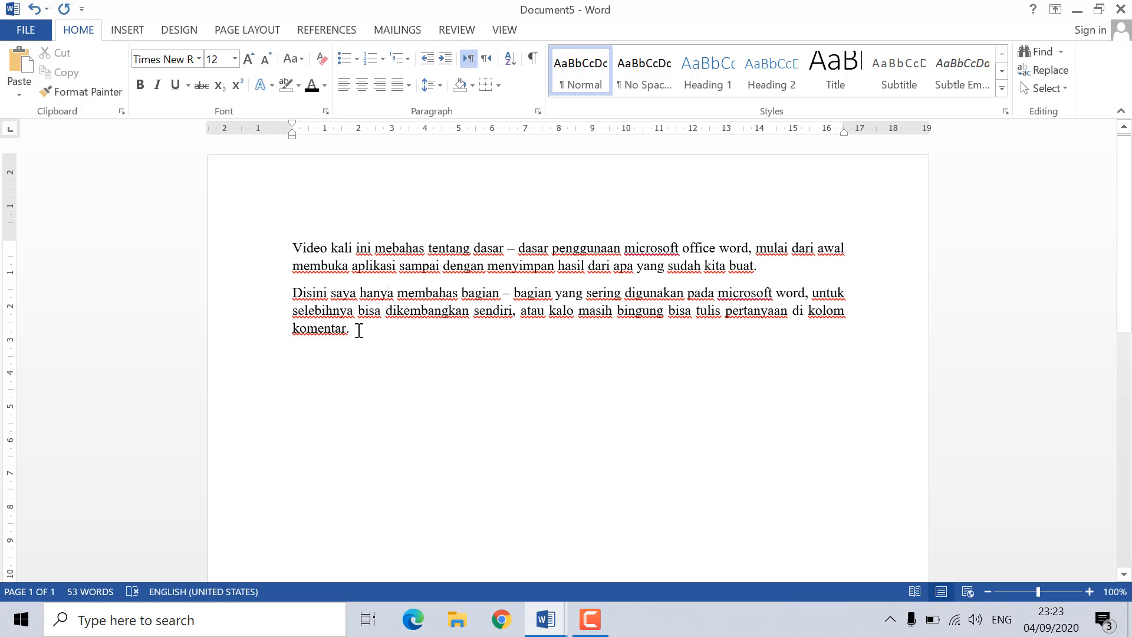
# - Start a bulleted list with the arrowhead bullet on a new line below the second paragraph
pyautogui.click(357, 59)
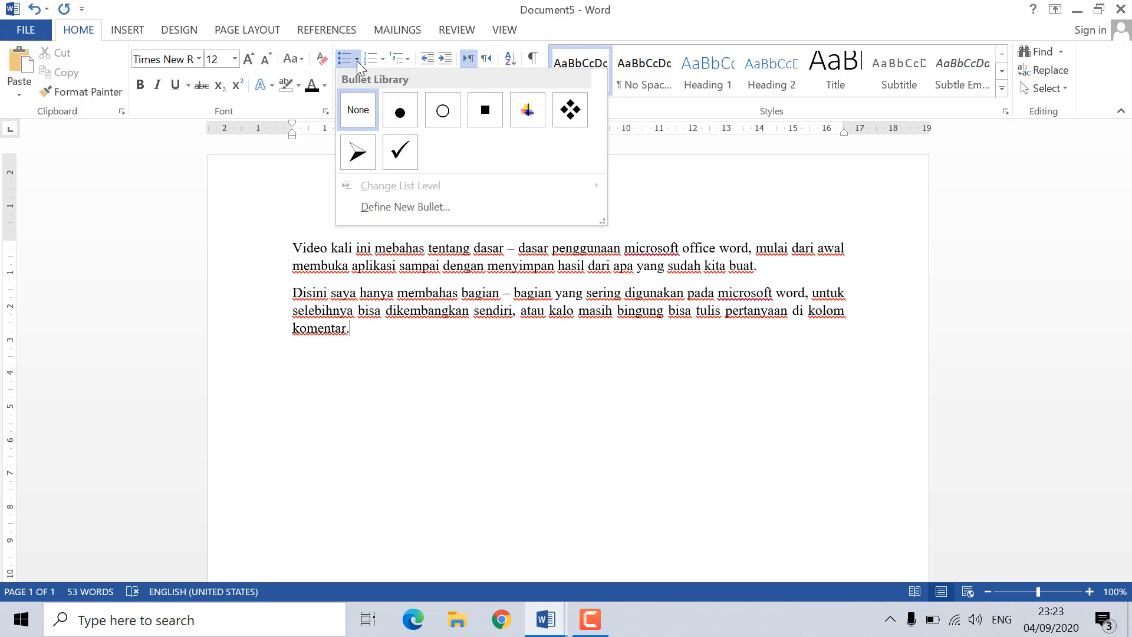
pyautogui.click(356, 59)
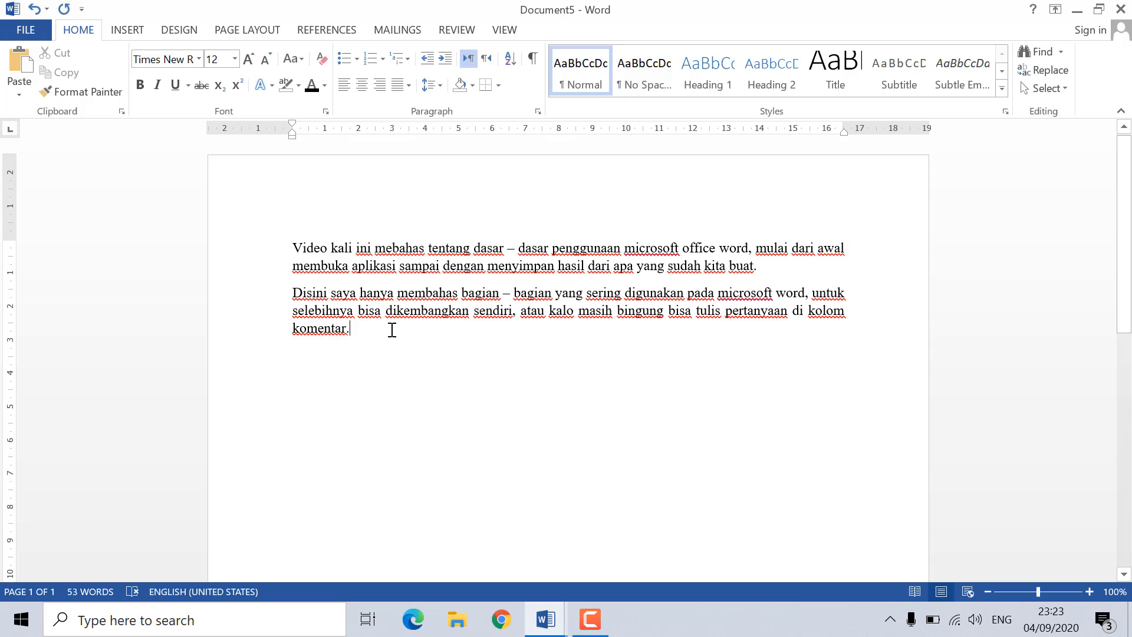
pyautogui.press('Return')
pyautogui.click(358, 56)
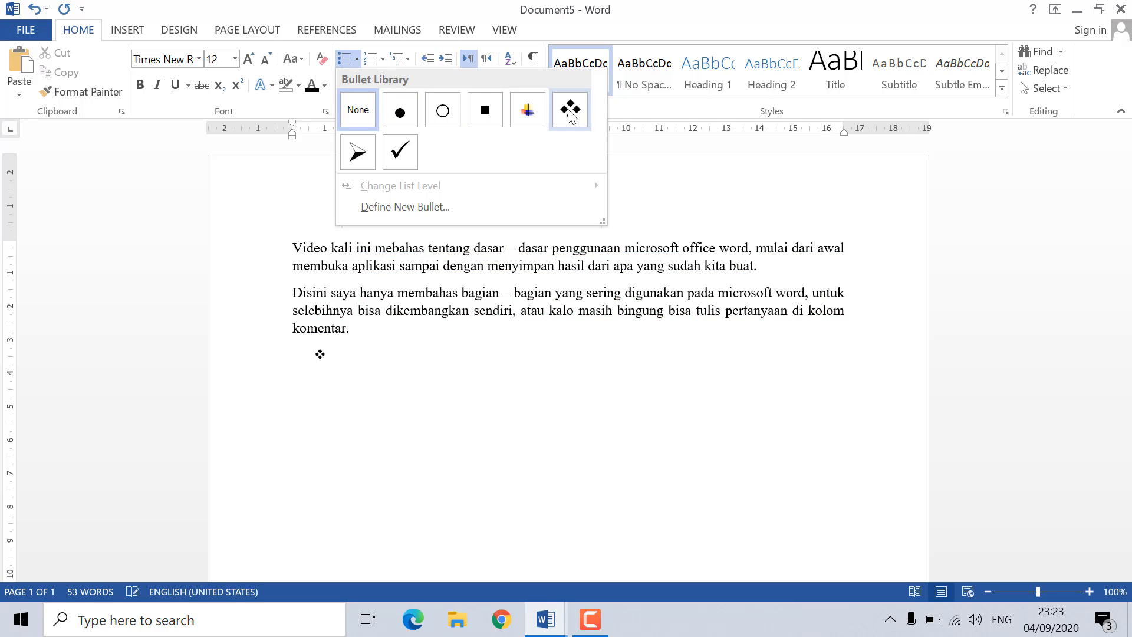
pyautogui.click(356, 158)
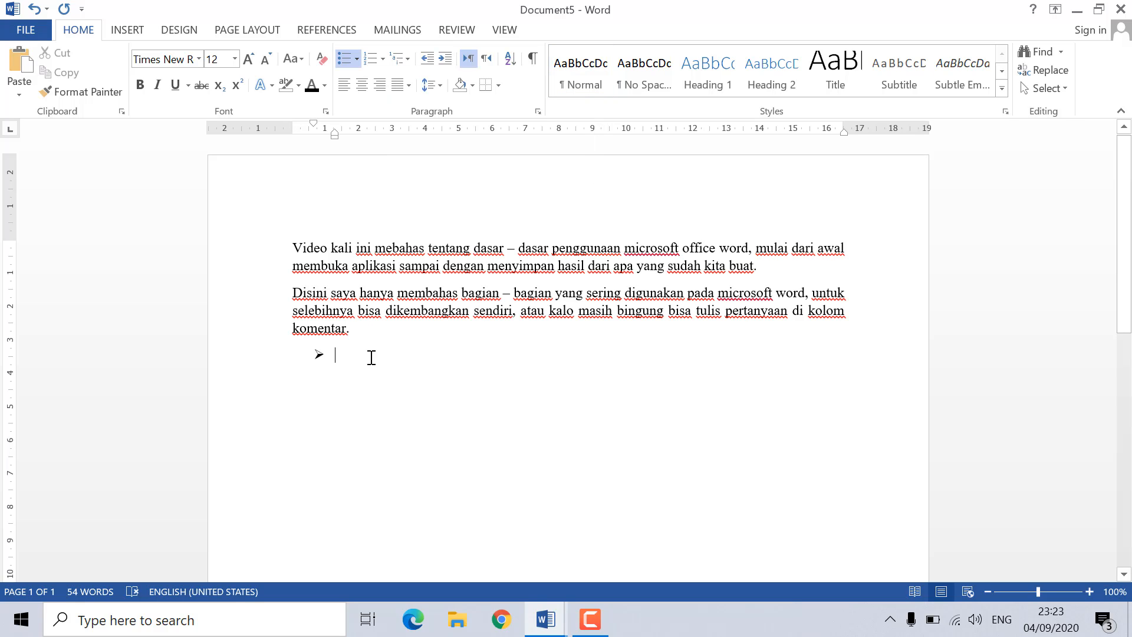
# - Enter the bulleted items Mouse and Monitor, and end the list with an unindented, unbulleted line below them
pyautogui.write('mouse')
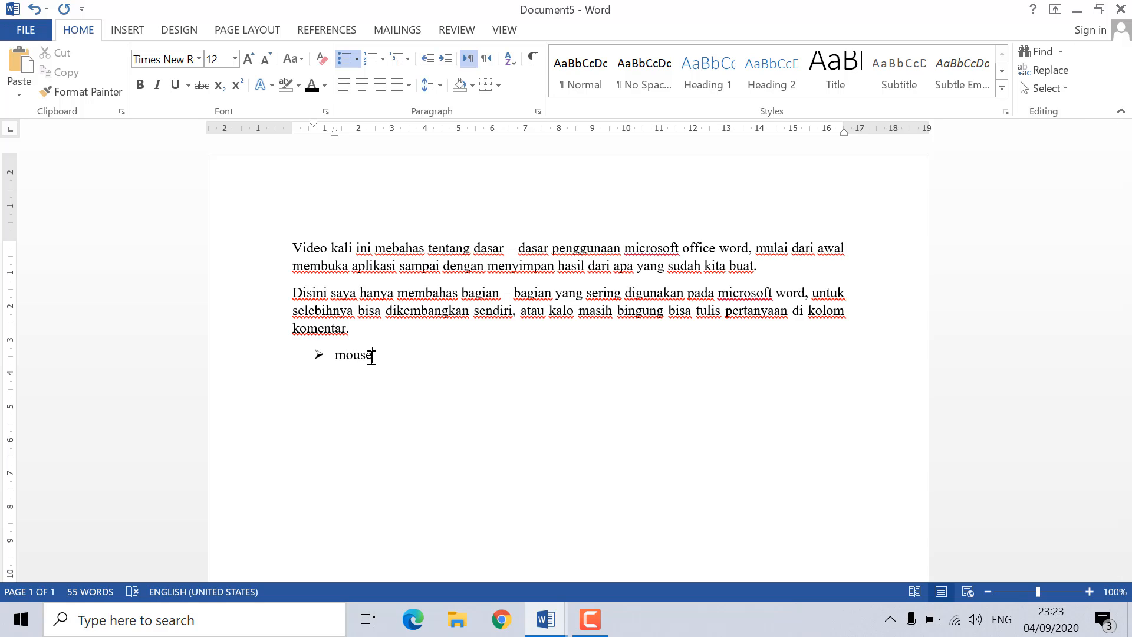
pyautogui.press('Return')
pyautogui.write('monito')
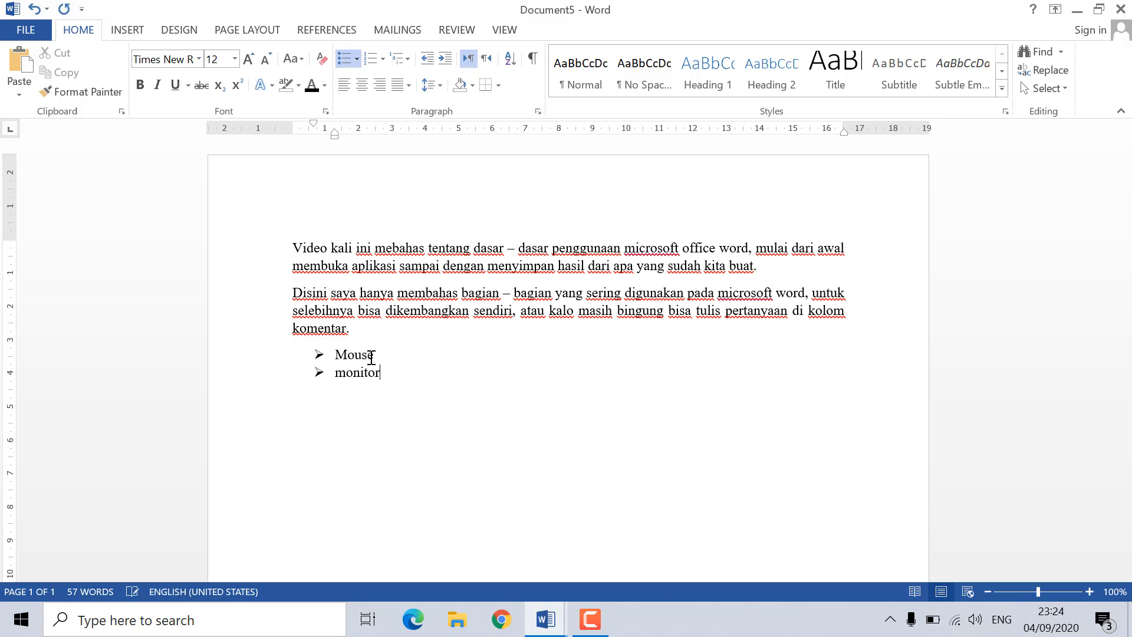
pyautogui.write('r')
pyautogui.press('Return')
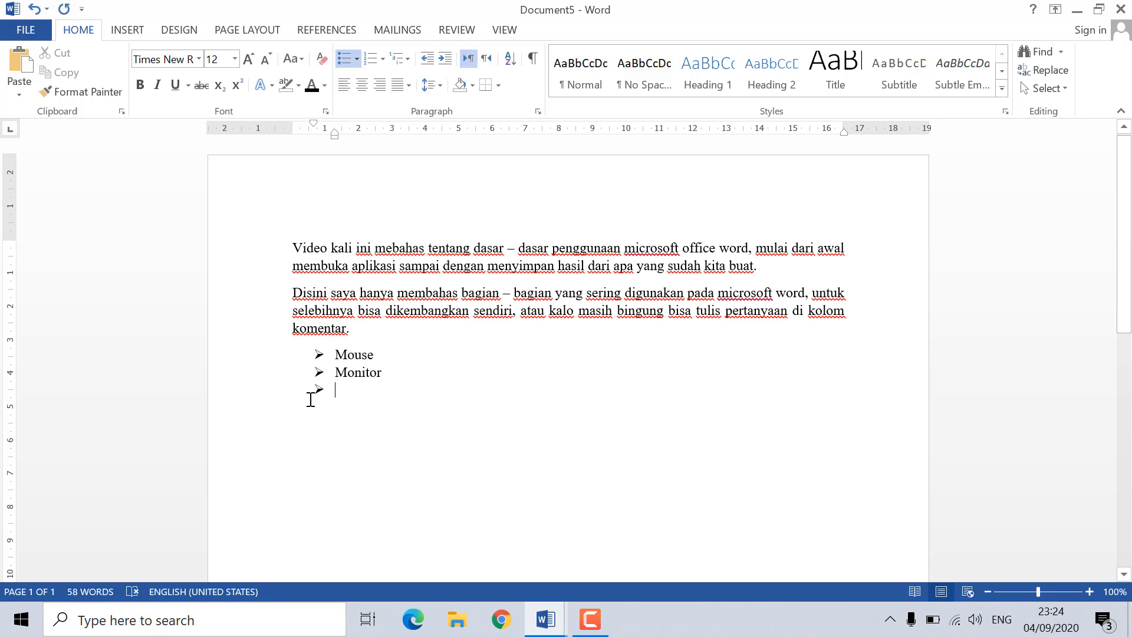
pyautogui.press('BackSpace')
pyautogui.press('BackSpace')
pyautogui.press('BackSpace')
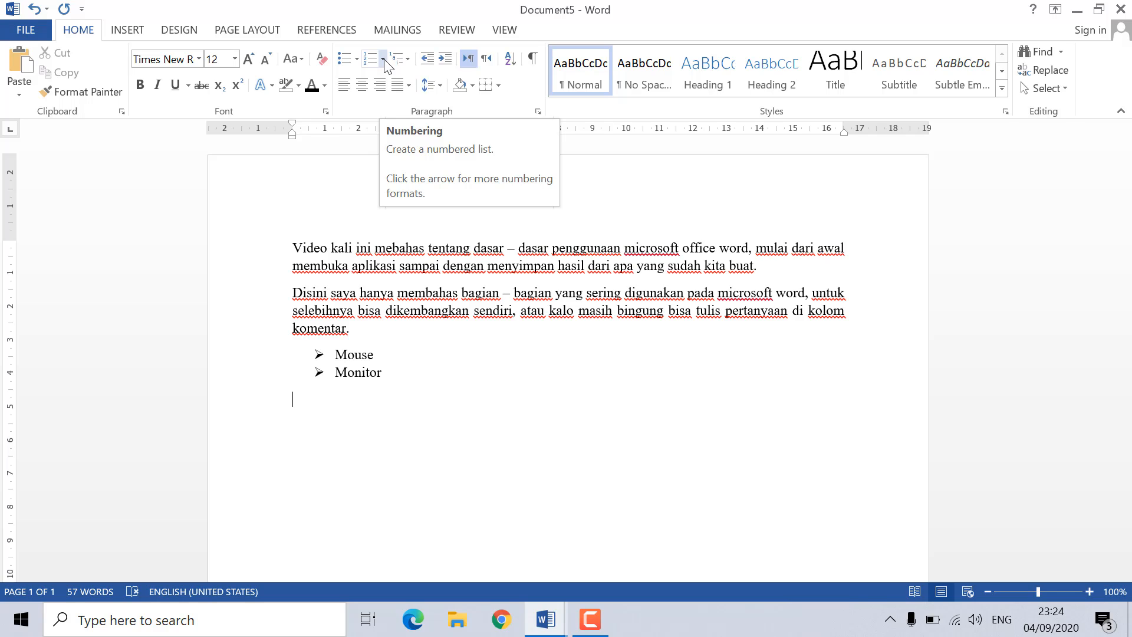
# - Start a numbered list in the 1. 2. 3. format below the bulleted items and enter the item Keybord
pyautogui.click(383, 59)
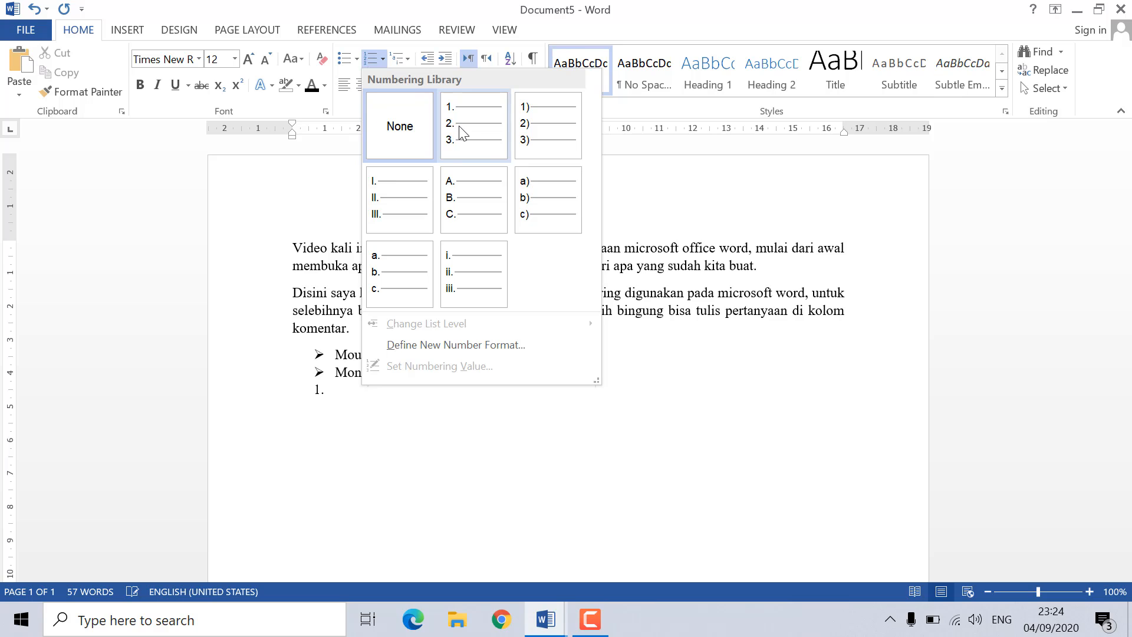
pyautogui.click(484, 112)
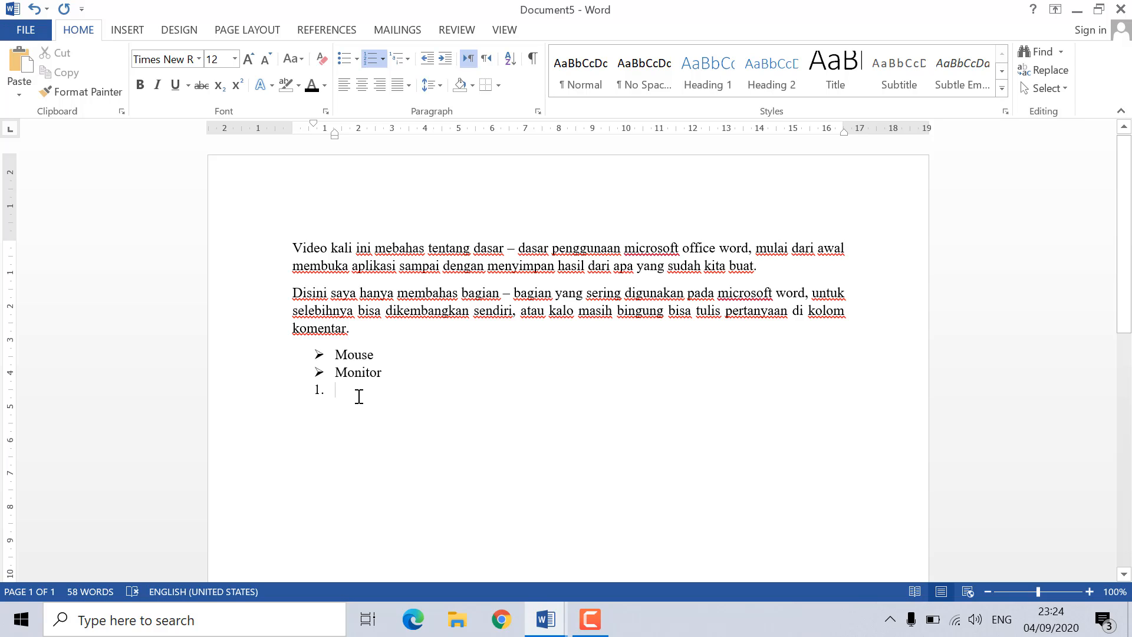
pyautogui.write('keybor')
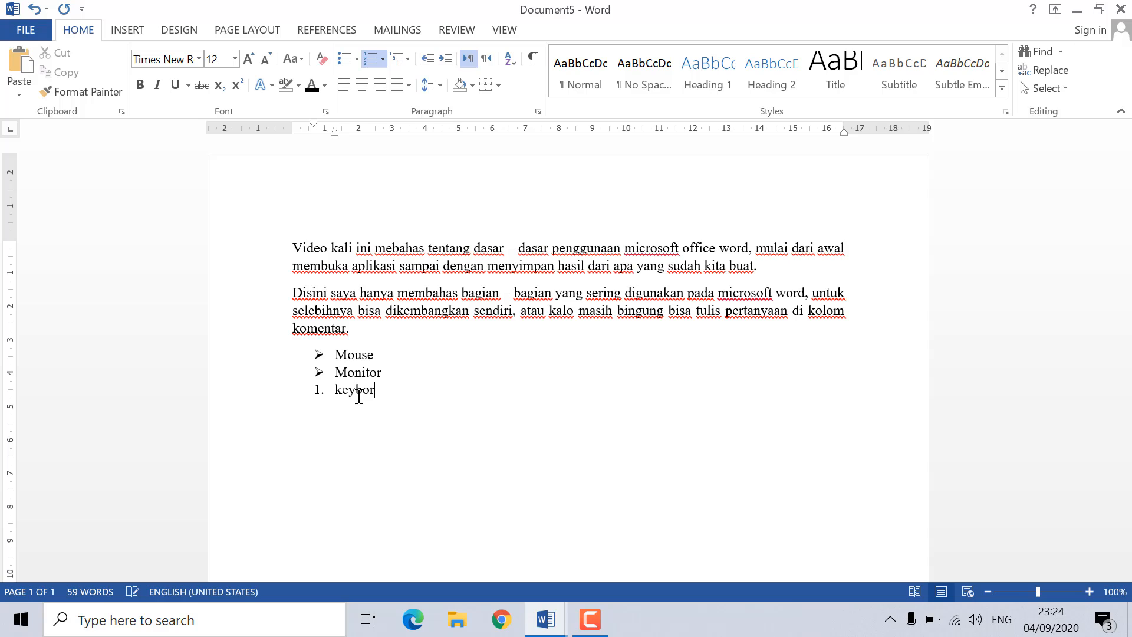
pyautogui.write('d')
# - End the numbered list with an unindented, unnumbered line below the Keybord item
pyautogui.press('Return')
pyautogui.press('BackSpace')
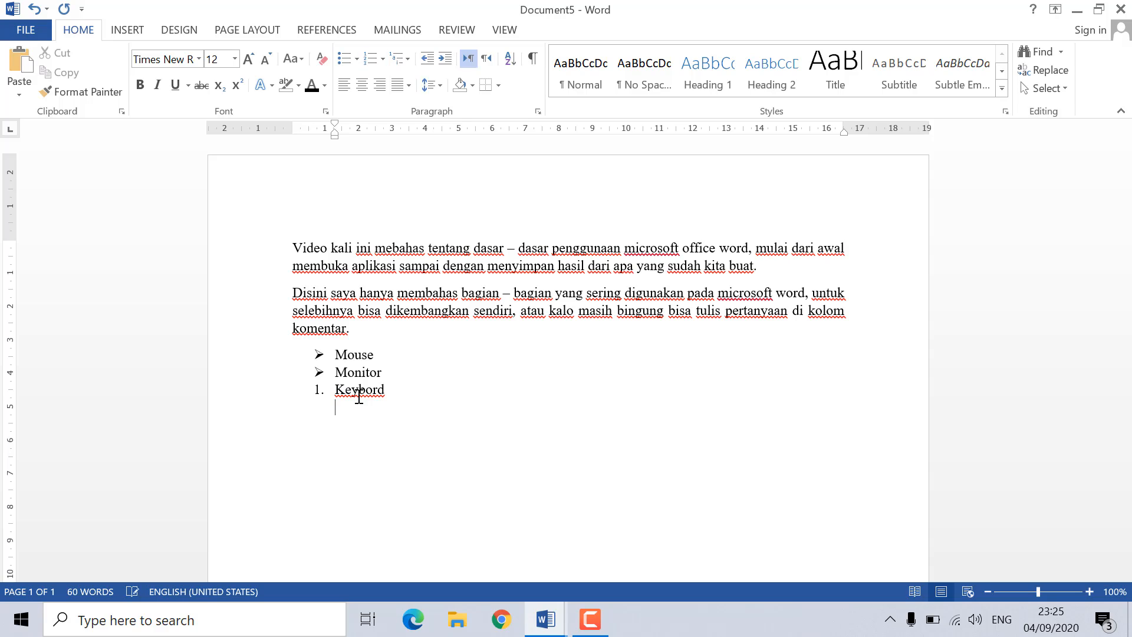
pyautogui.press('BackSpace')
pyautogui.press('BackSpace')
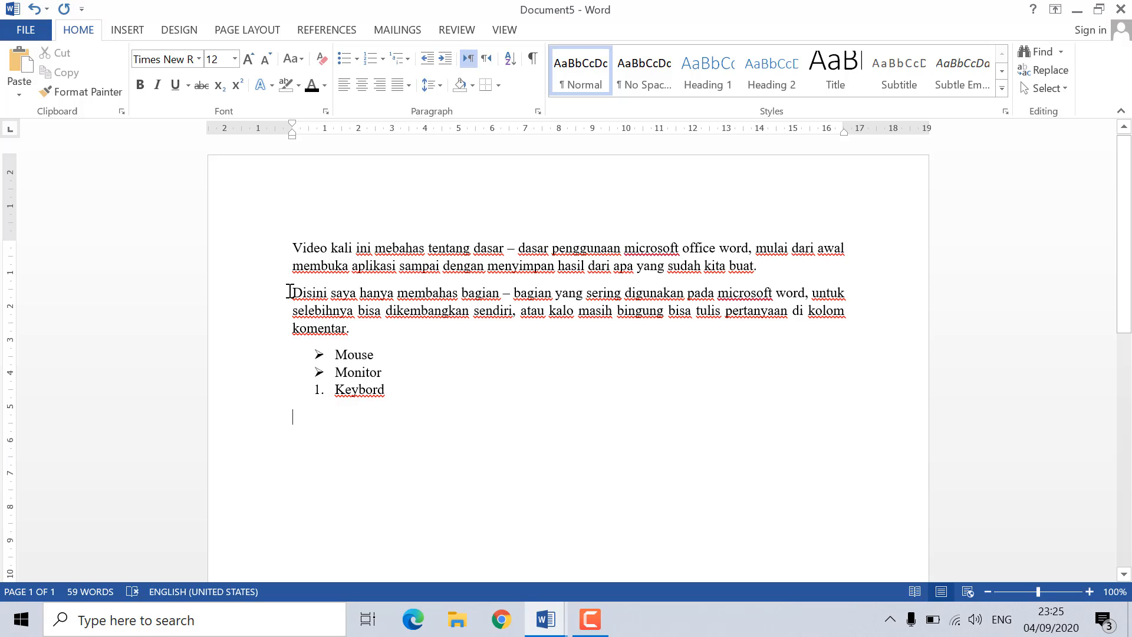
# - Copy the second paragraph, beginning "Disini saya hanya", and paste it on the empty line below the numbered item
pyautogui.moveTo(301, 294); pyautogui.dragTo(351, 330)
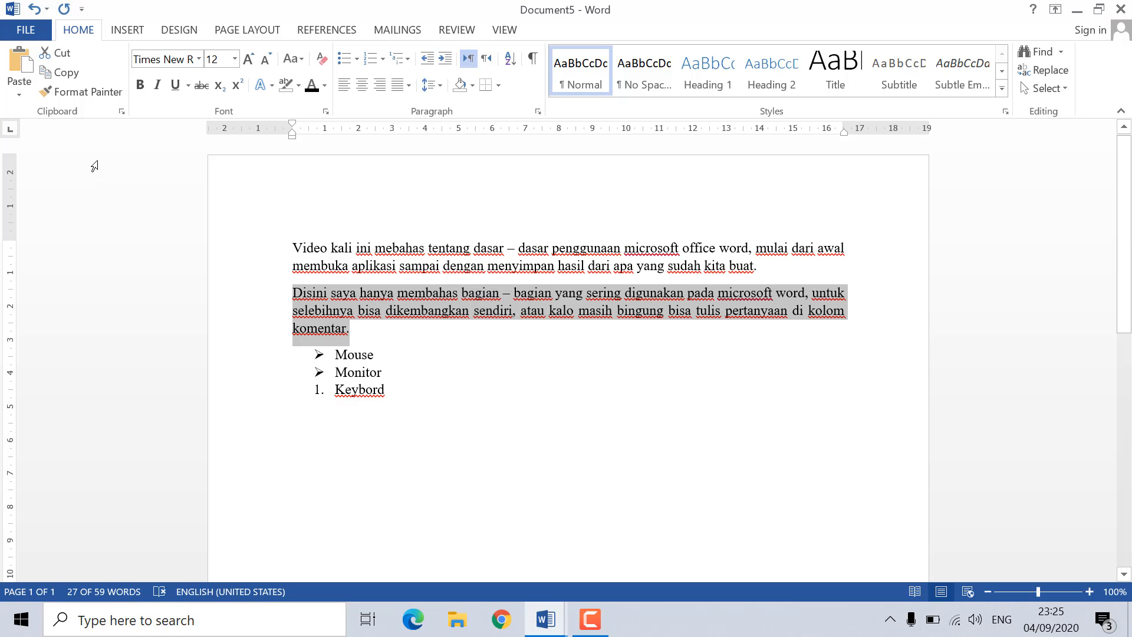
pyautogui.click(67, 71)
pyautogui.click(320, 430)
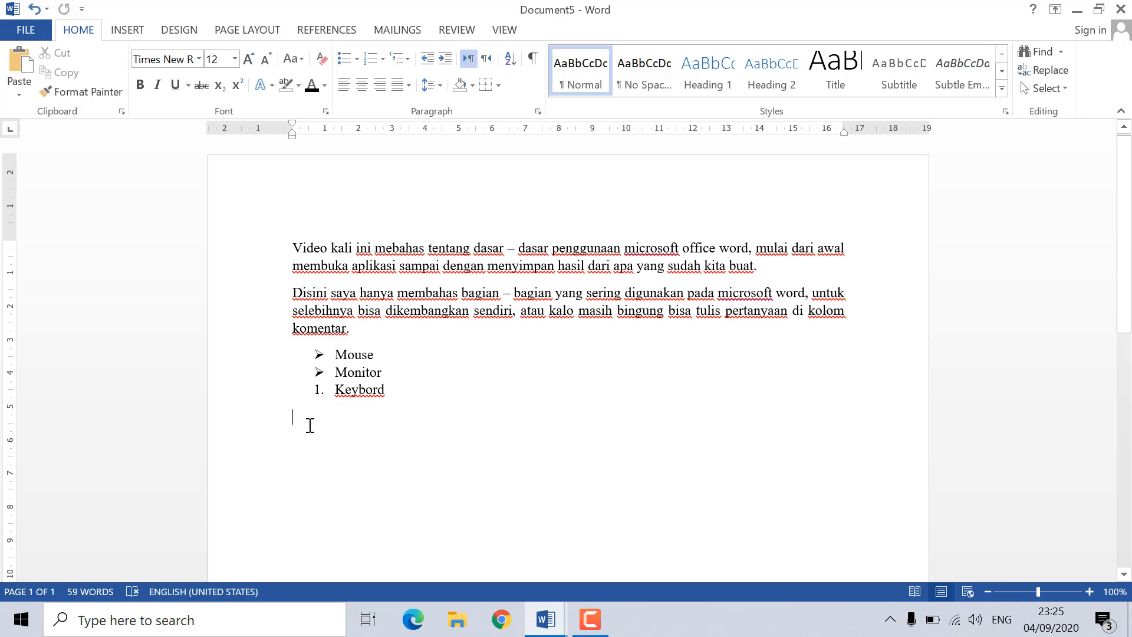
pyautogui.click(25, 66)
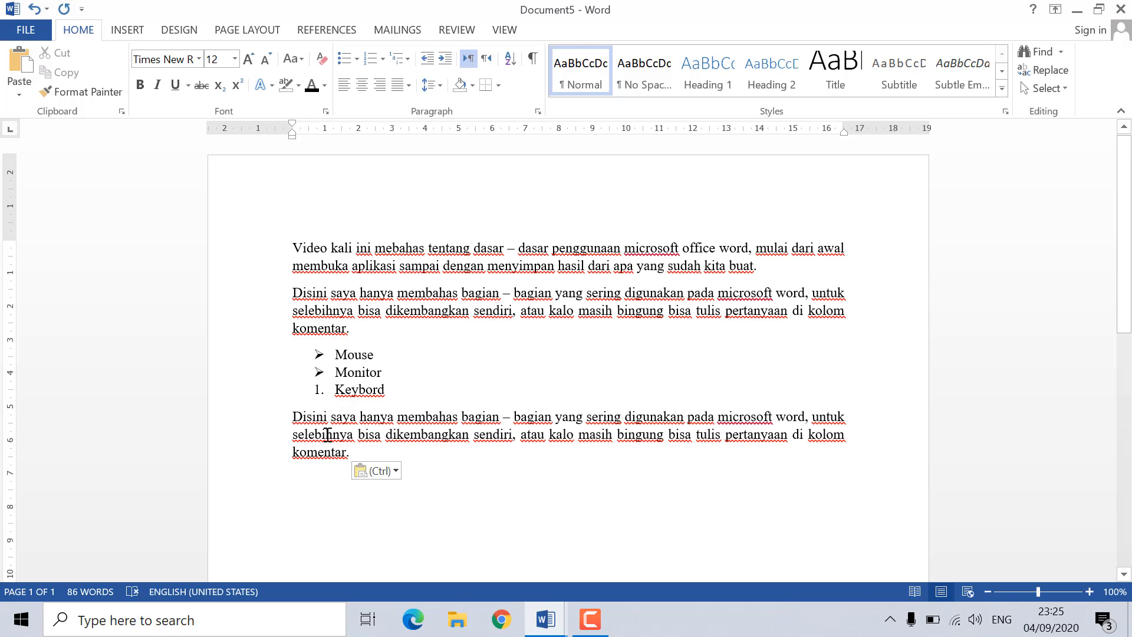
pyautogui.click(83, 92)
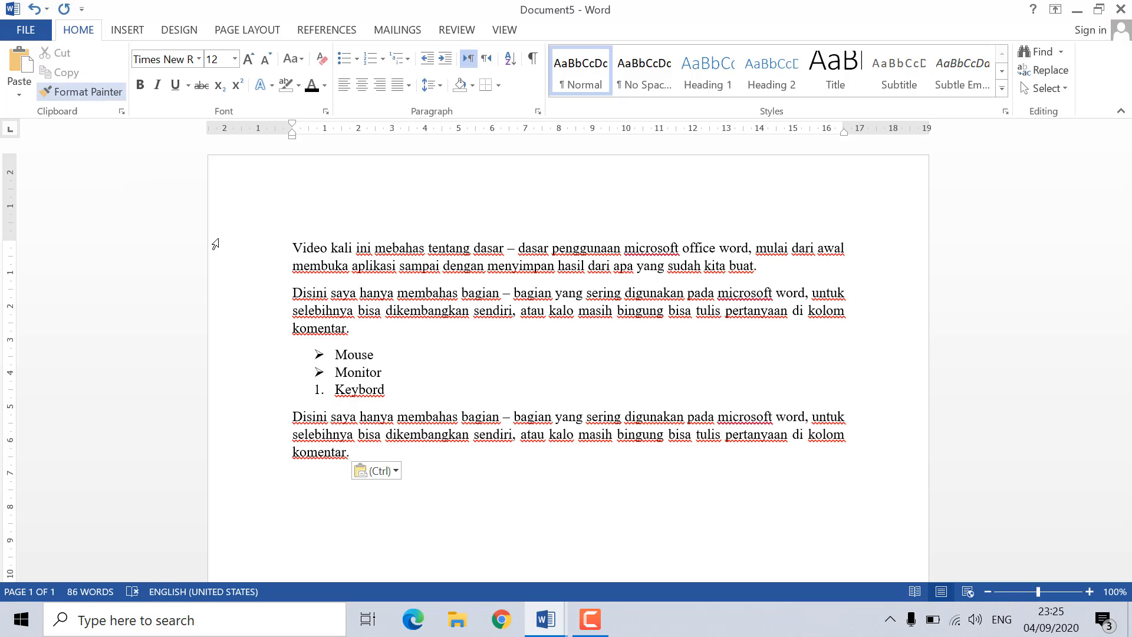
pyautogui.press('Escape')
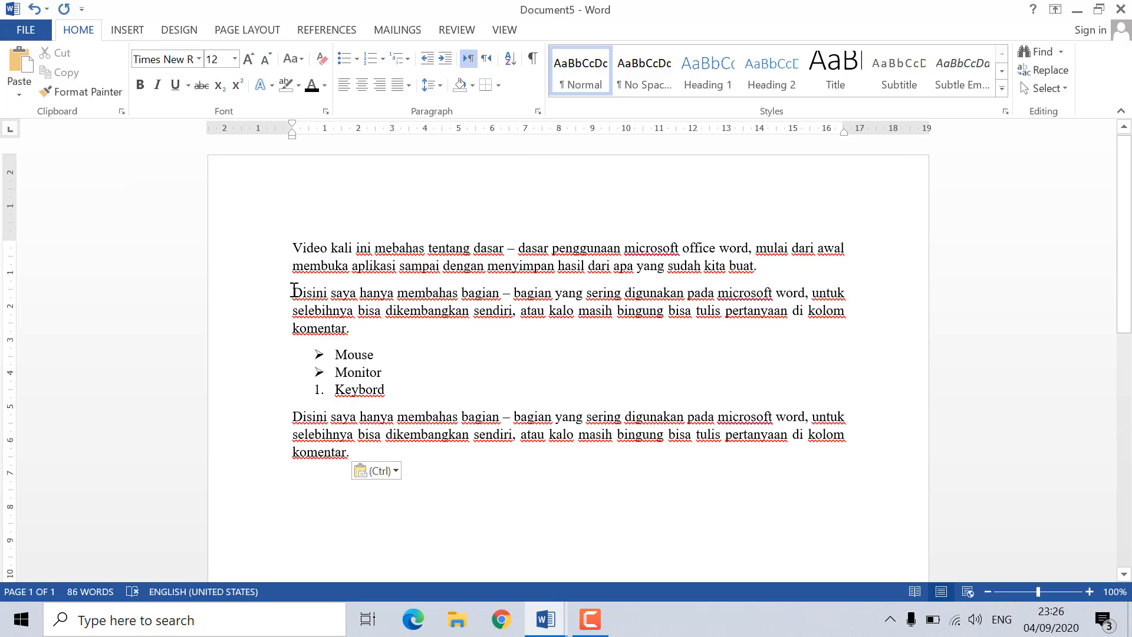
# - Cut the original "Disini saya hanya" paragraph above the bulleted list and paste it below its copy at the document's end
pyautogui.moveTo(293, 290); pyautogui.dragTo(355, 329)
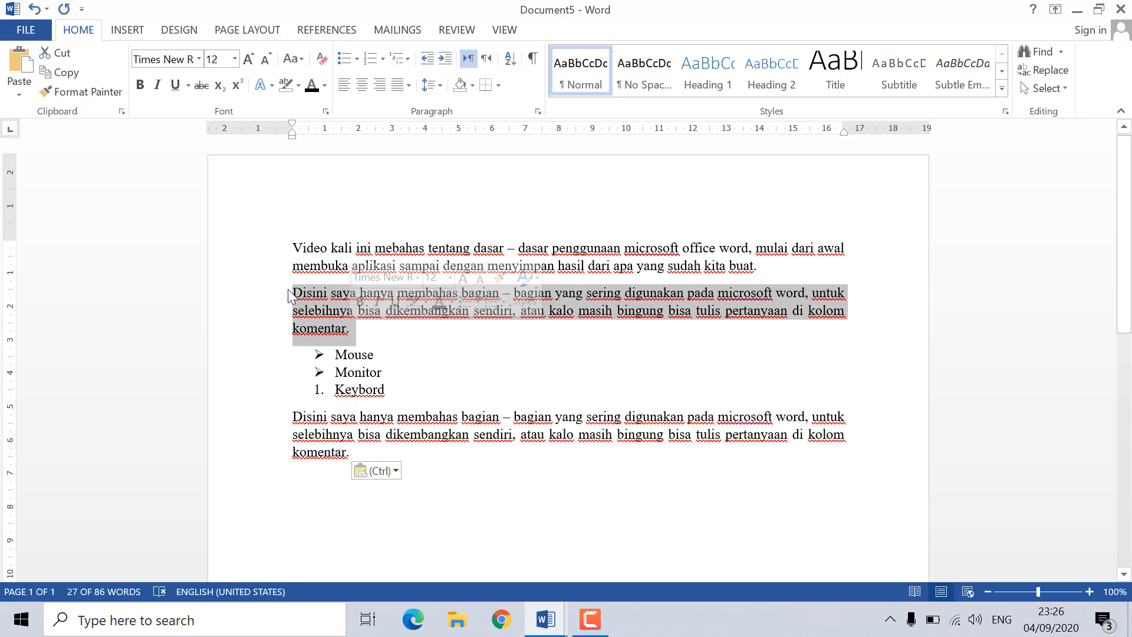
pyautogui.click(54, 52)
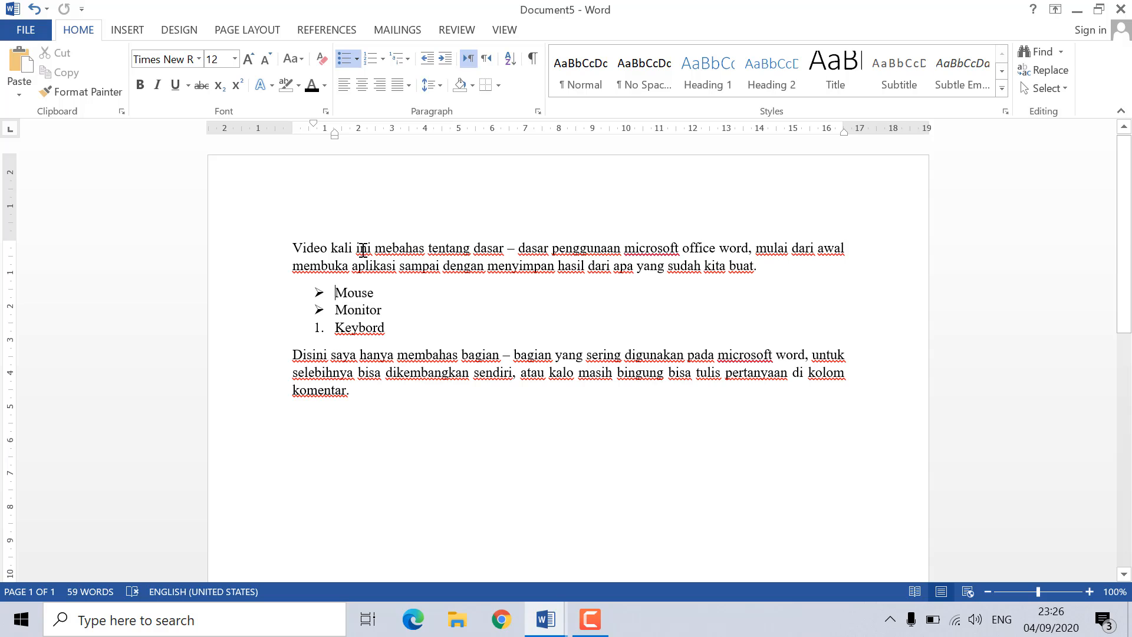
pyautogui.click(331, 430)
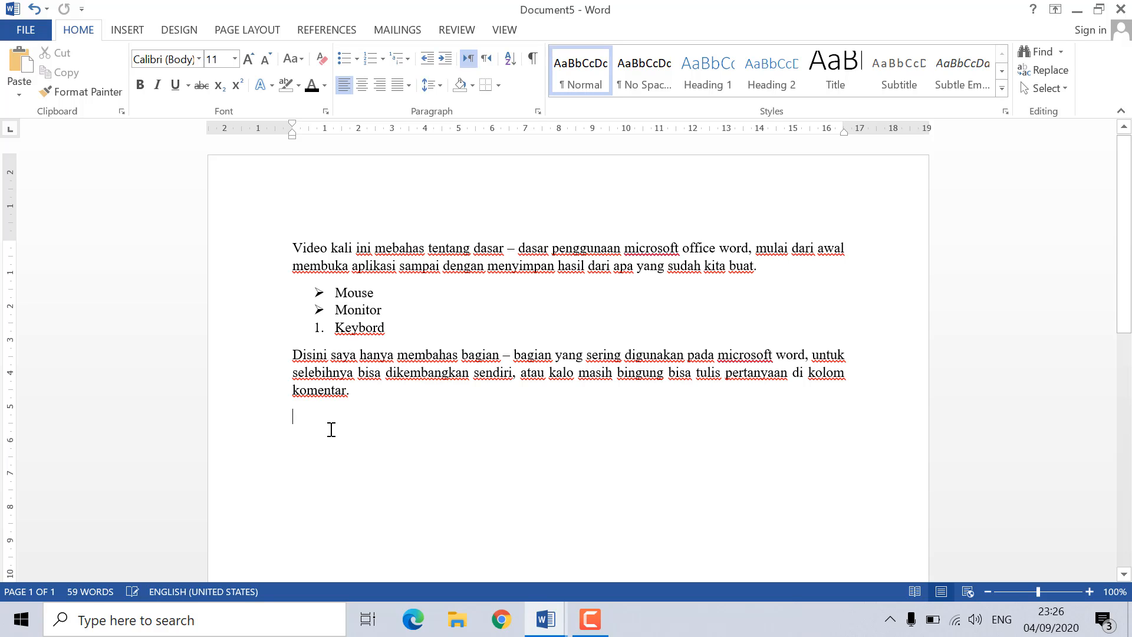
pyautogui.click(26, 65)
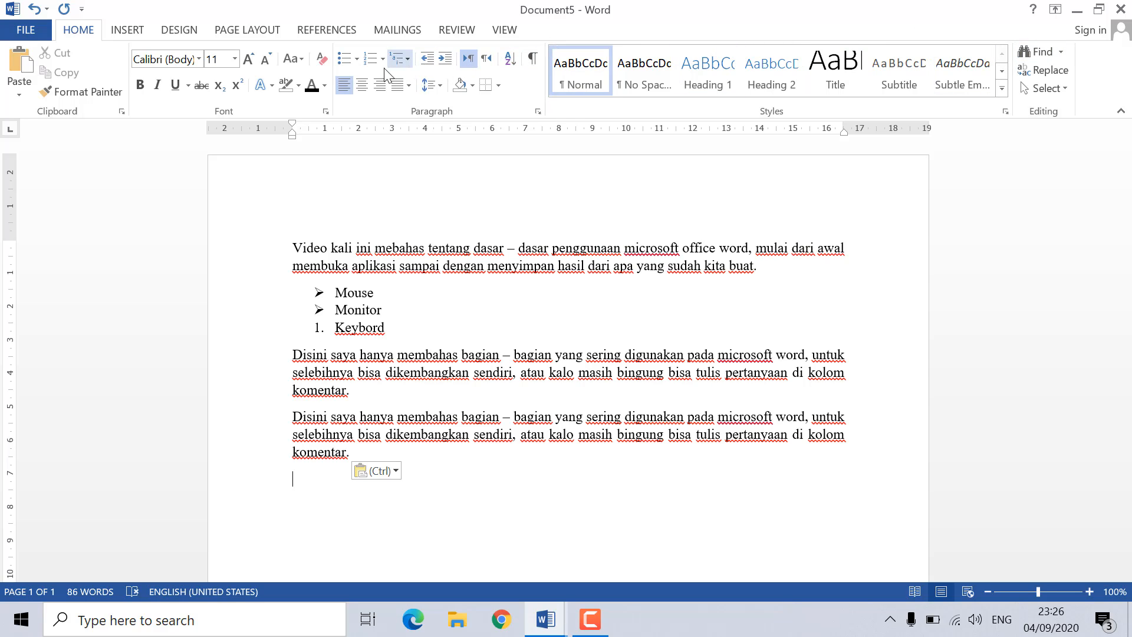
# - Insert a table with 12 columns and 15 rows below the last paragraph
pyautogui.click(126, 30)
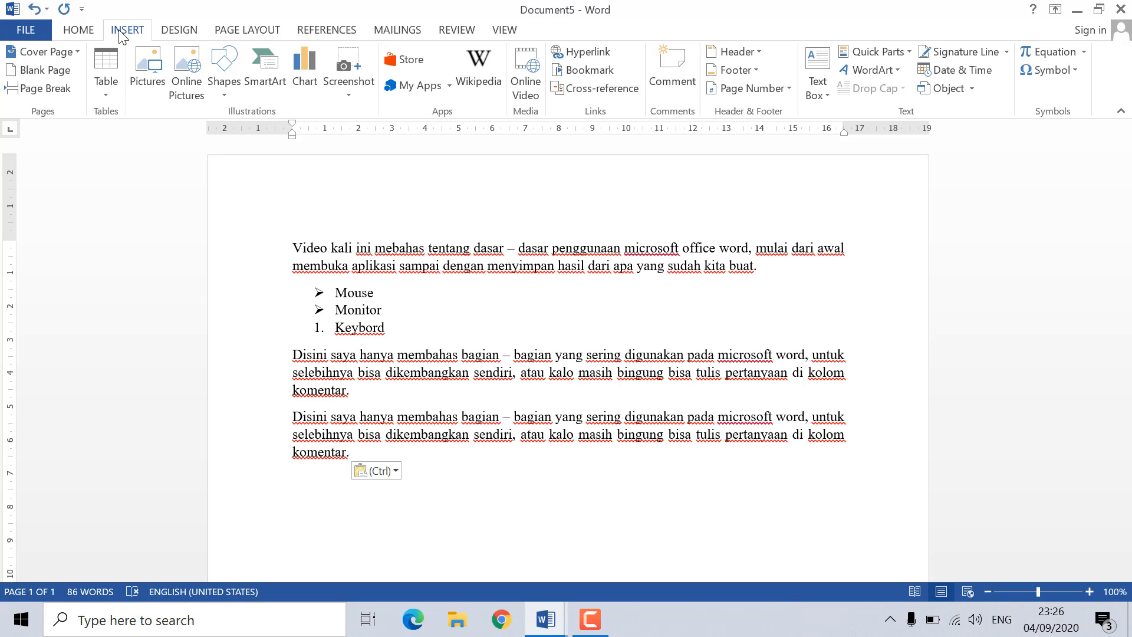
pyautogui.click(104, 94)
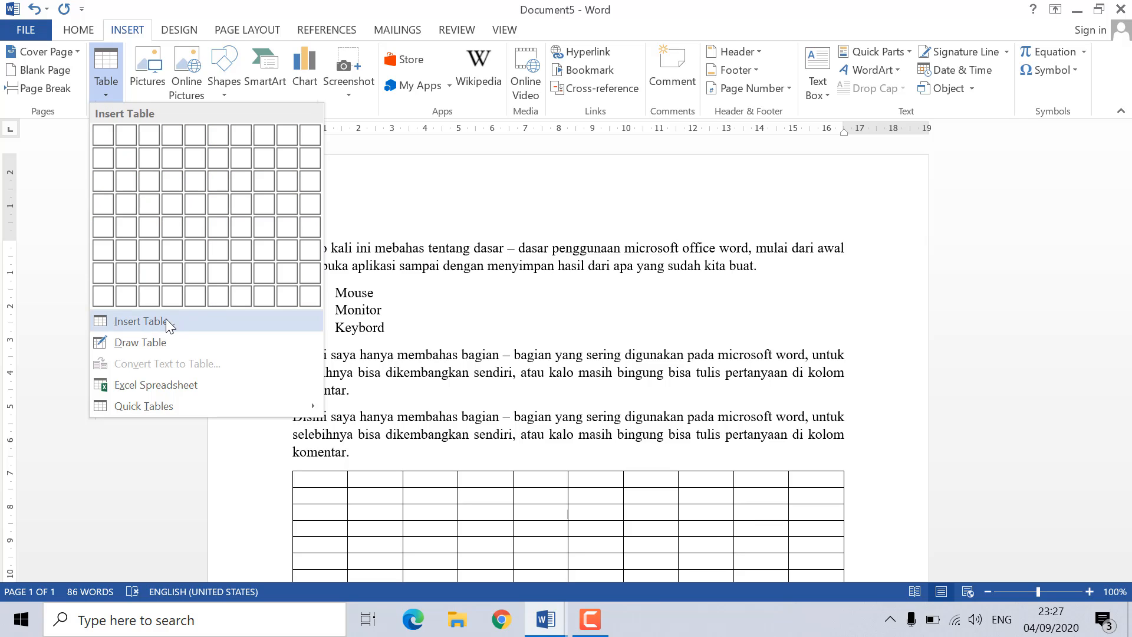
pyautogui.click(145, 322)
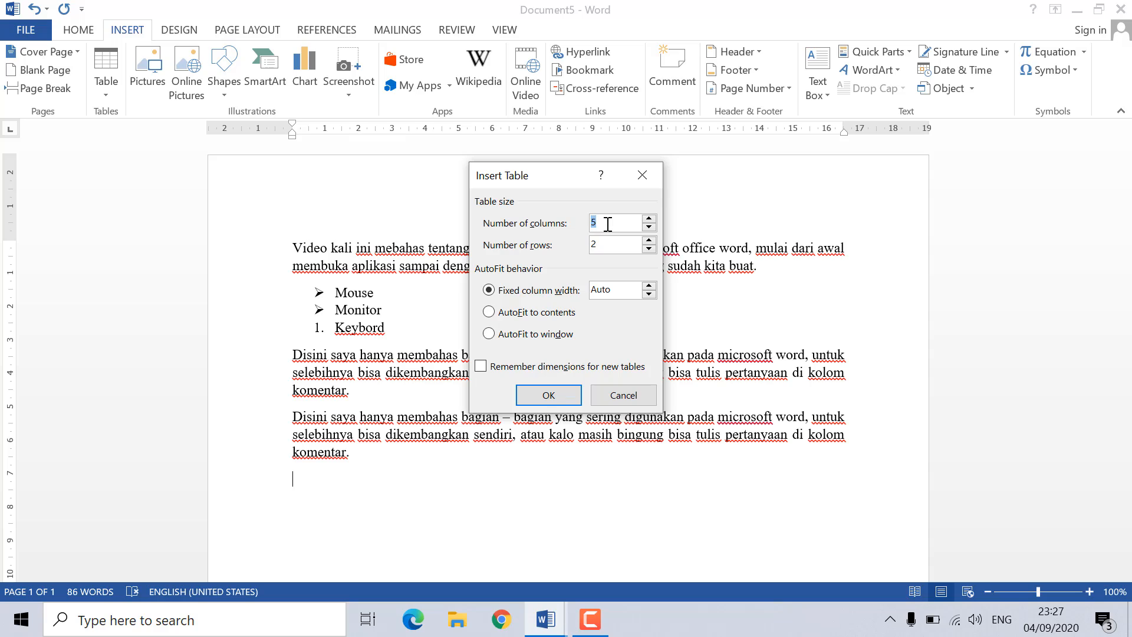
pyautogui.write('12')
pyautogui.moveTo(604, 243); pyautogui.dragTo(572, 242)
pyautogui.click(557, 397)
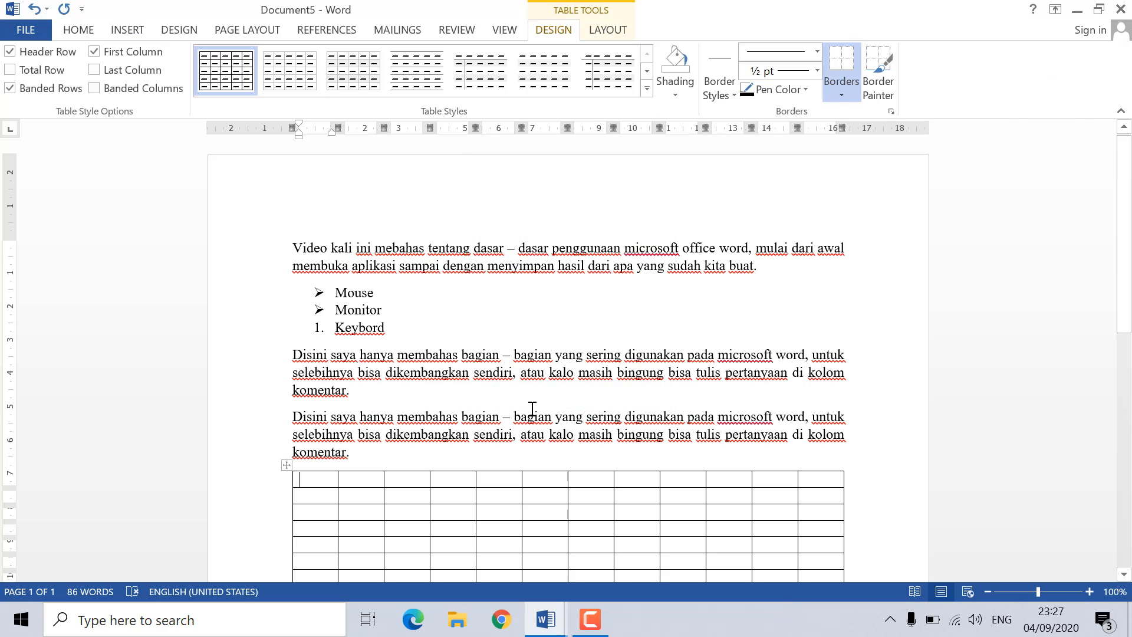
# - Narrow the table's first column to roughly half its width by moving the border it shares with the second column
pyautogui.scroll(-5, 532, 408)
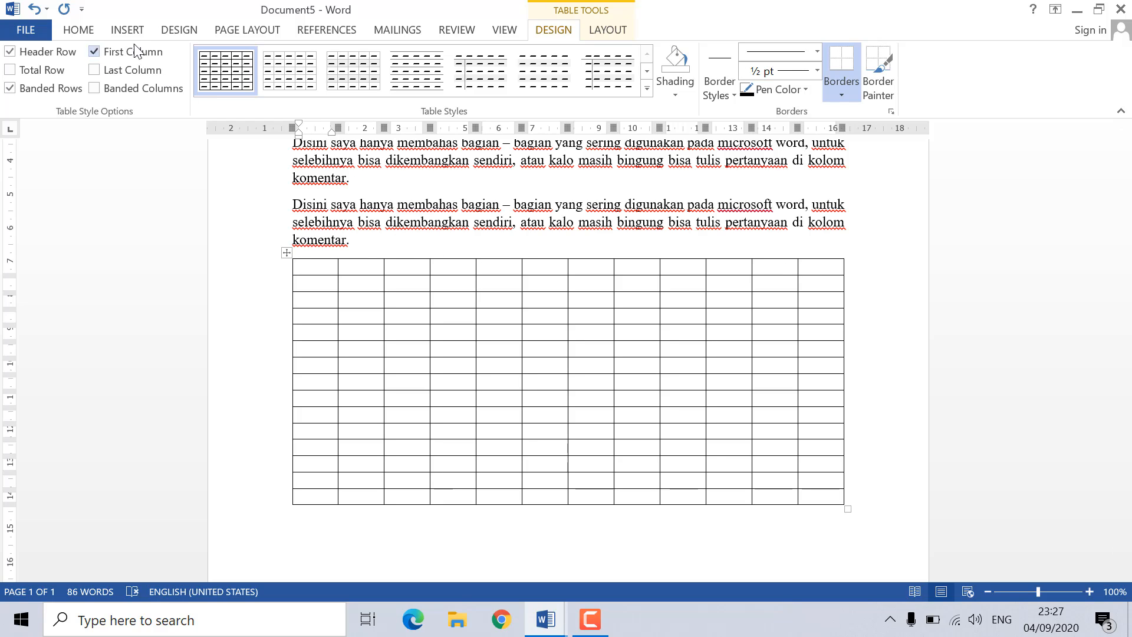
pyautogui.click(122, 28)
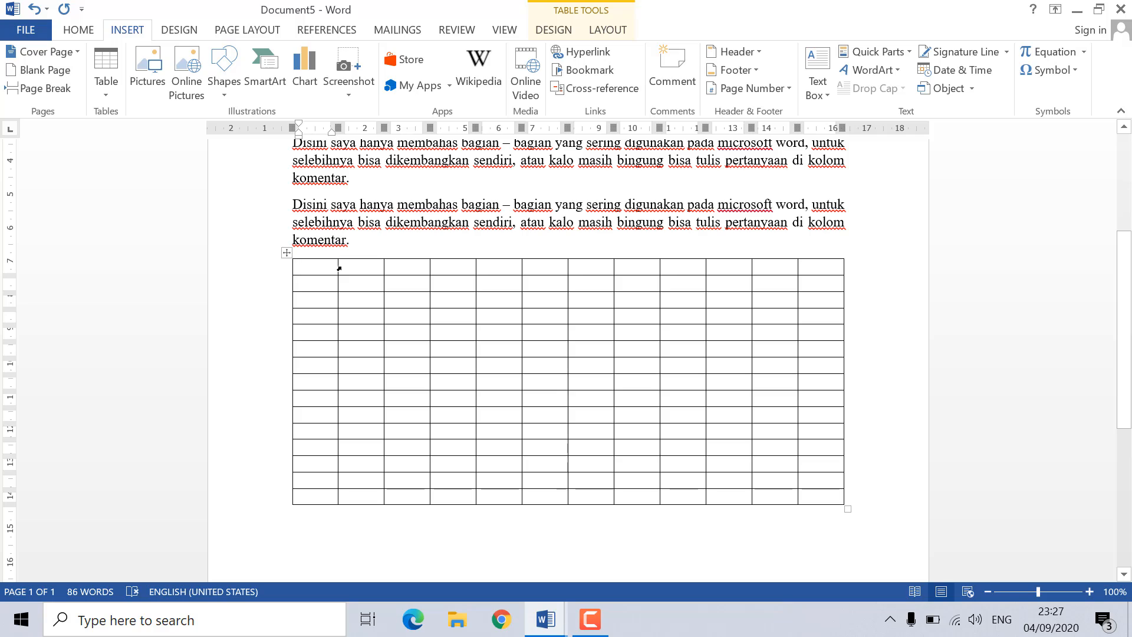
pyautogui.moveTo(338, 267)
pyautogui.mouseDown()
pyautogui.moveTo(317, 267)
pyautogui.moveTo(357, 288)
pyautogui.moveTo(356, 303)
pyautogui.moveTo(356, 278)
pyautogui.mouseUp()
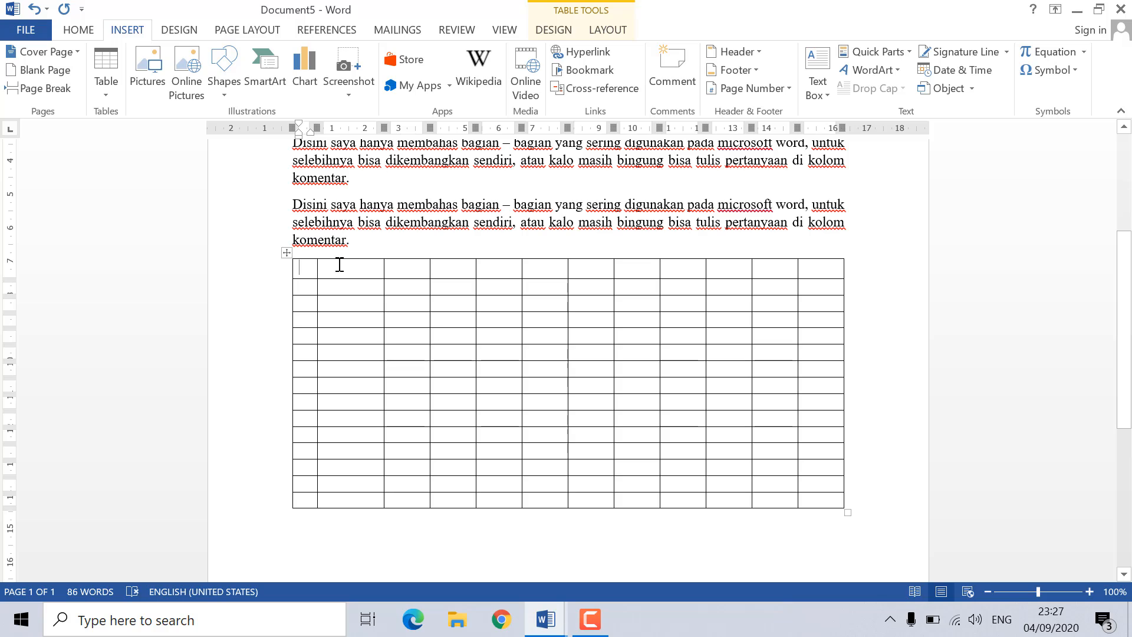
pyautogui.click(112, 97)
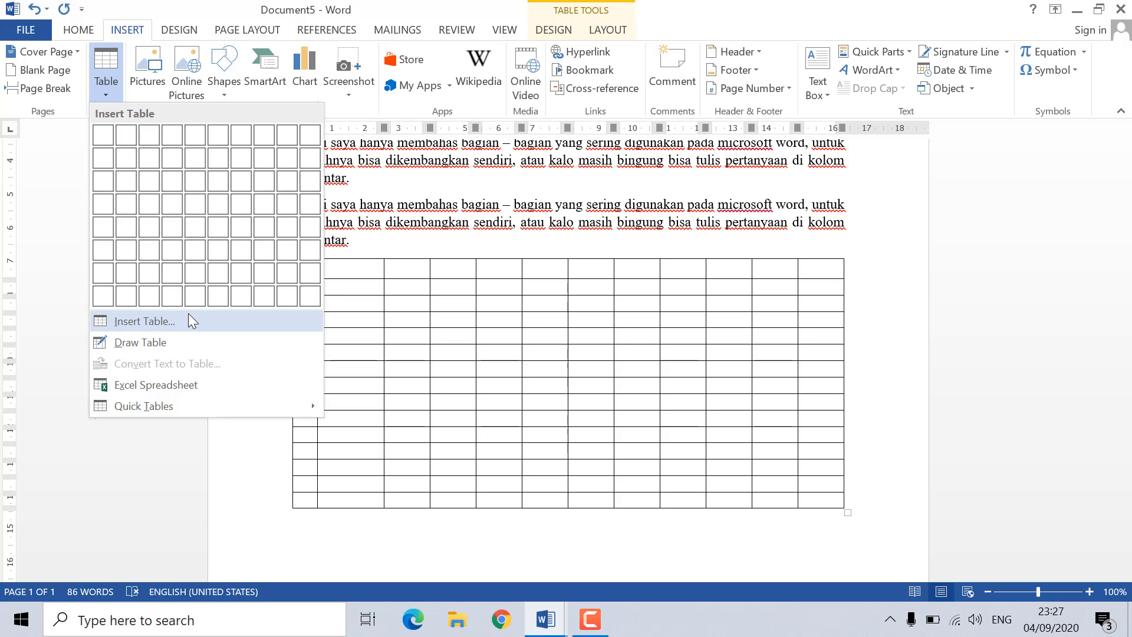
pyautogui.click(419, 312)
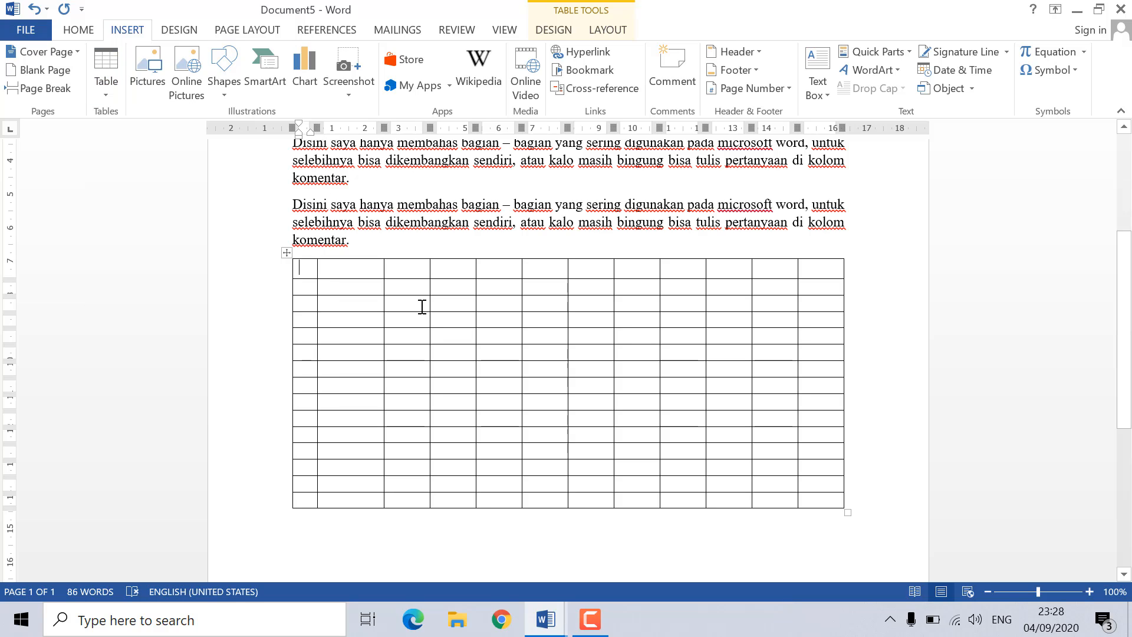
# - Insert the picture "logo" from the logo folder on Local Disk (D:) on the empty line below the table
pyautogui.scroll(-5, 312, 274)
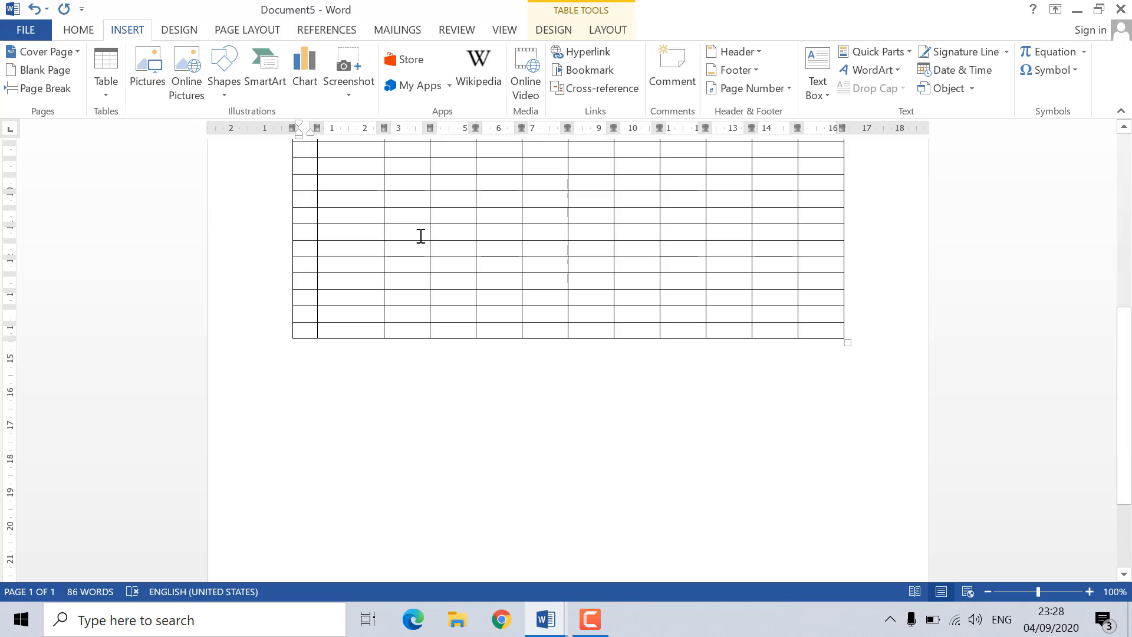
pyautogui.scroll(-3, 453, 252)
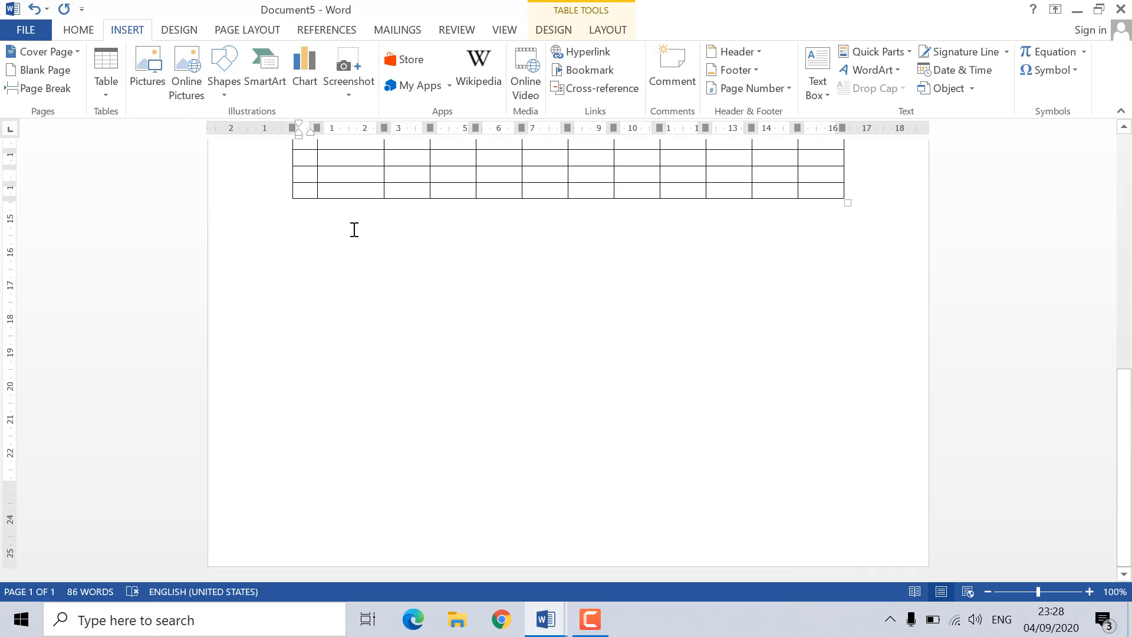
pyautogui.click(354, 229)
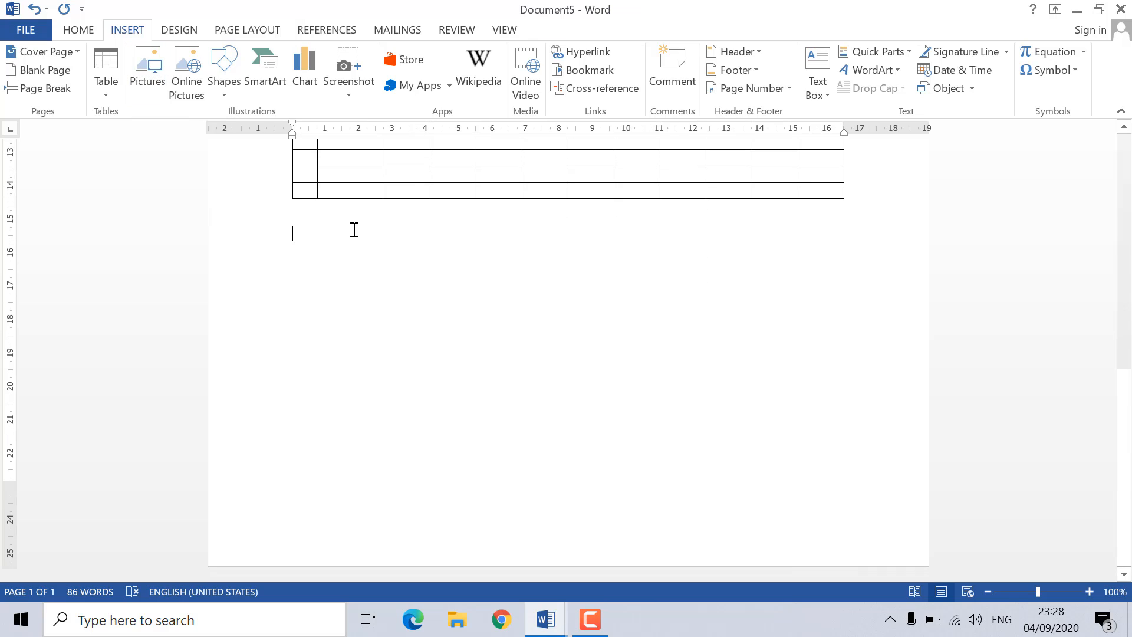
pyautogui.click(149, 65)
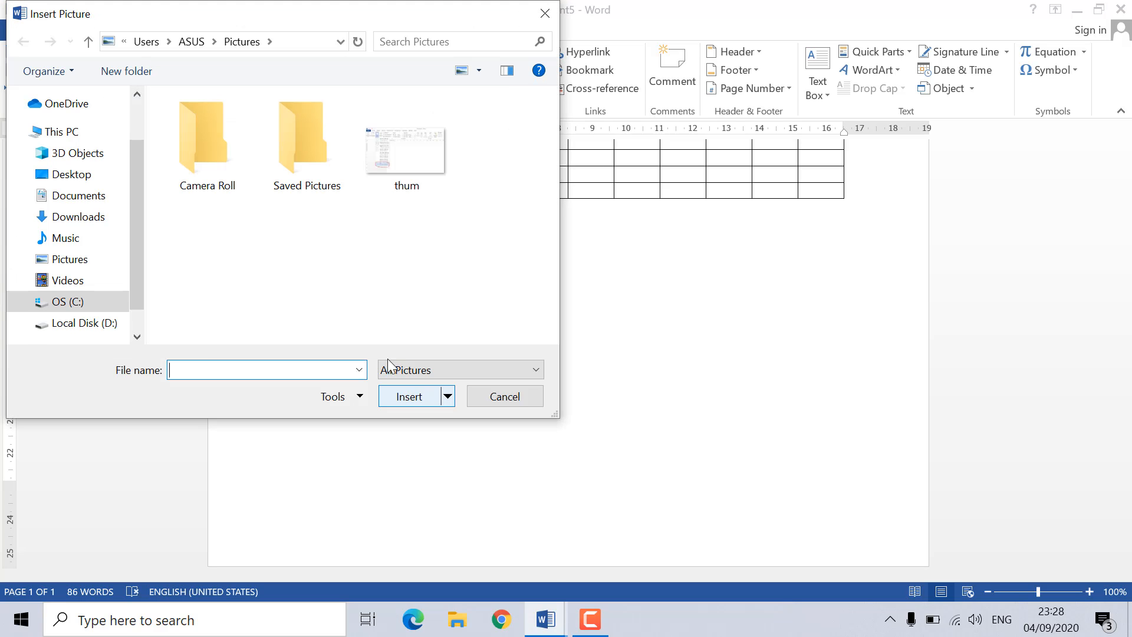
pyautogui.click(77, 323)
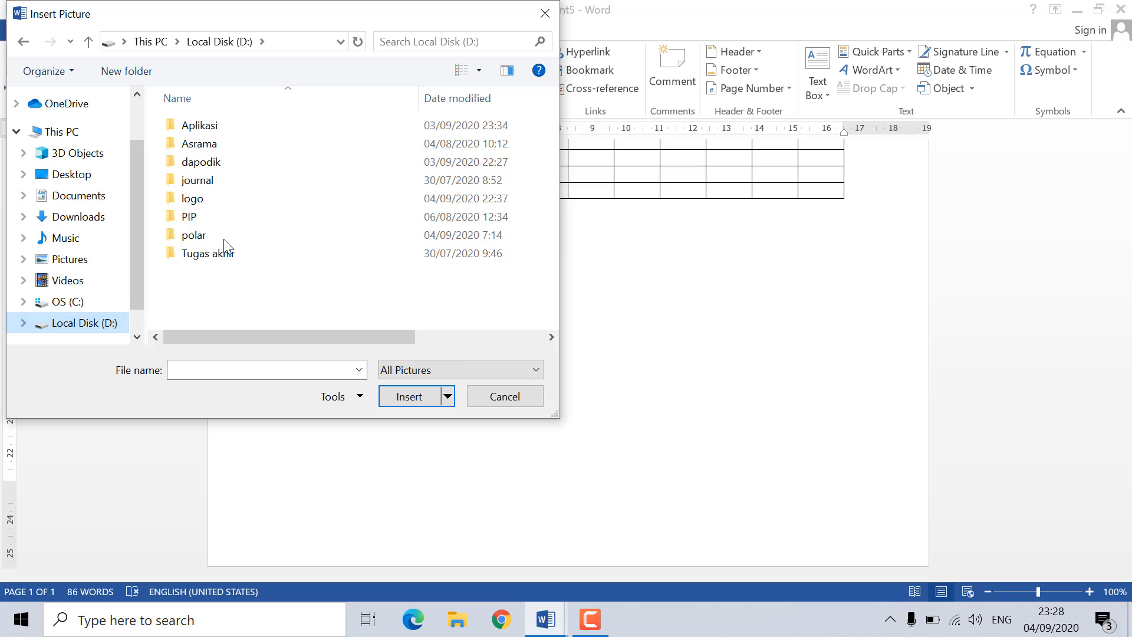
pyautogui.doubleClick(252, 204)
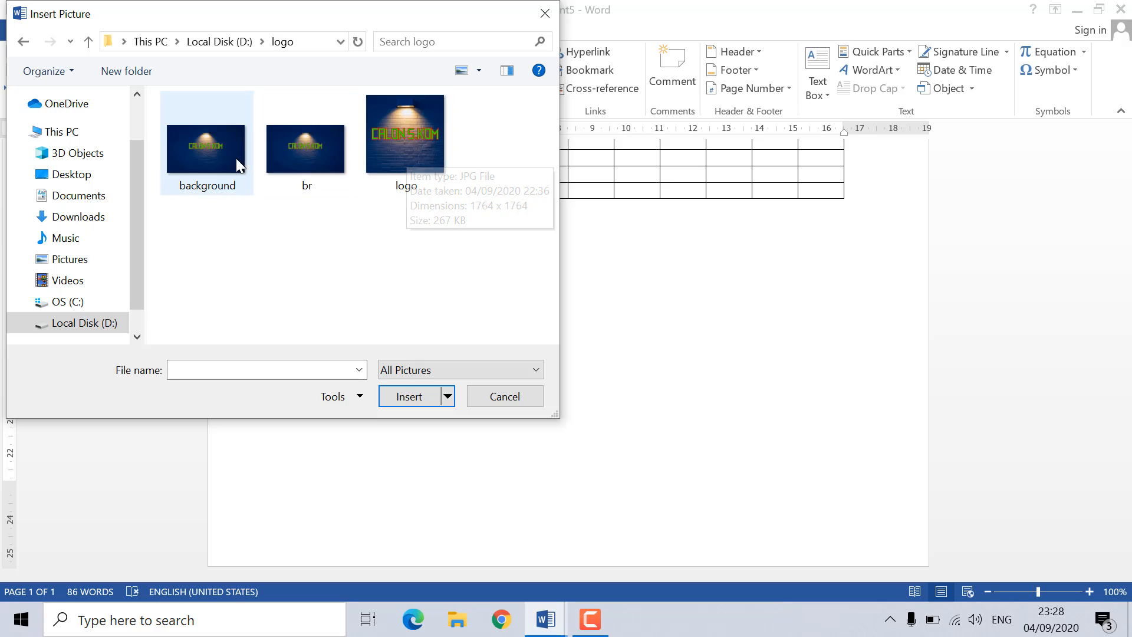
pyautogui.click(405, 142)
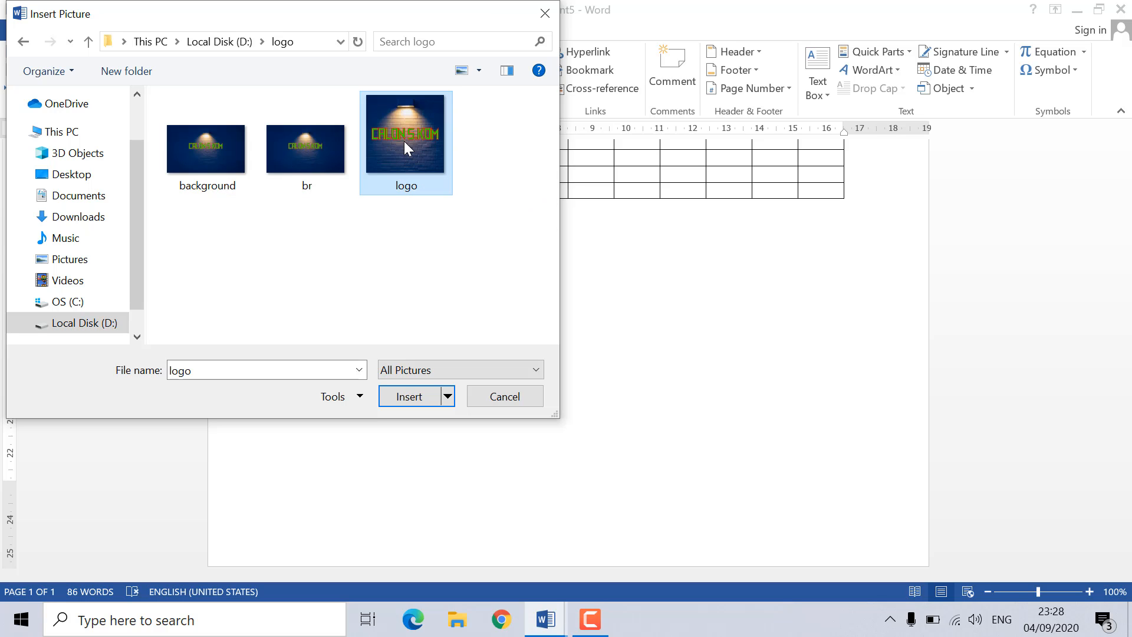
pyautogui.click(415, 398)
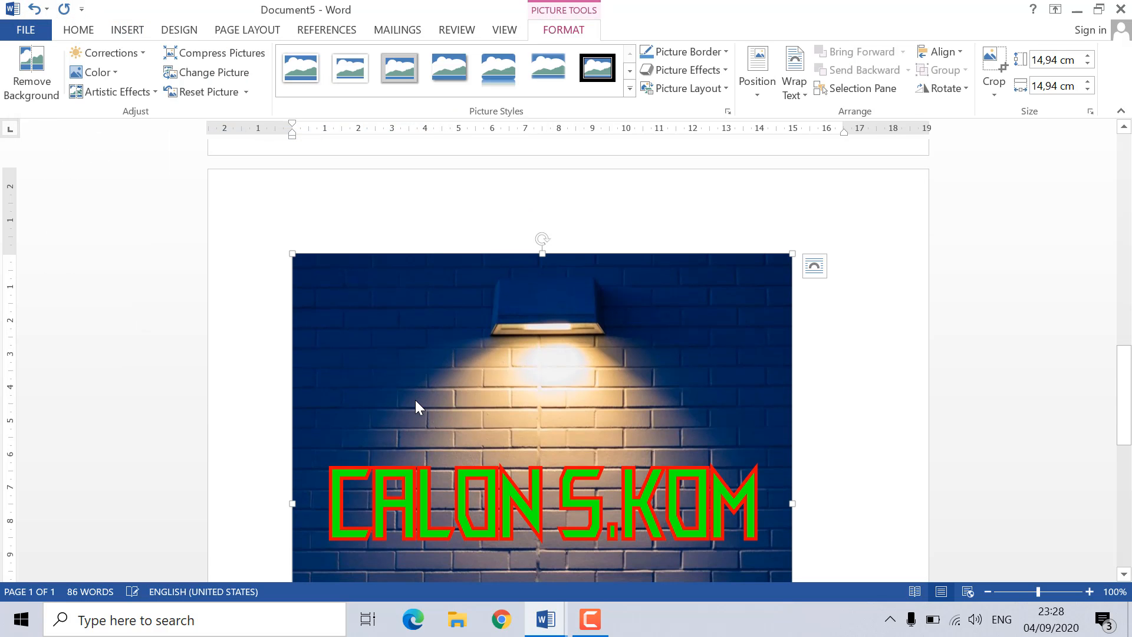
# - Shrink the inserted logo picture proportionally from its corner to about 9.19 by 9.19 cm
pyautogui.scroll(-3, 518, 352)
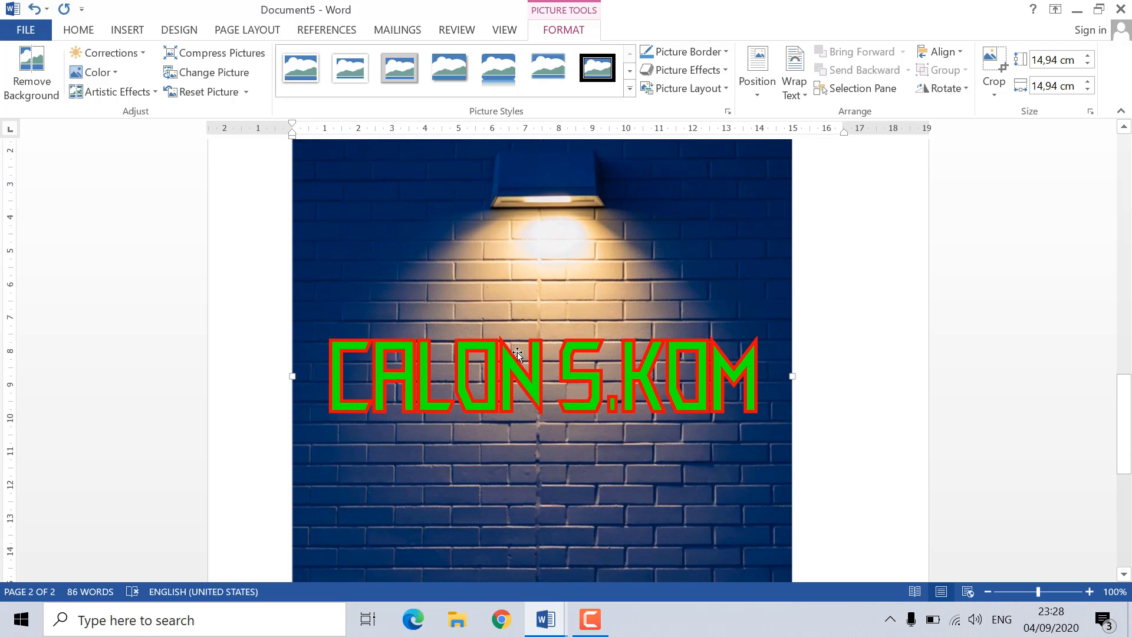
pyautogui.scroll(-4, 518, 352)
pyautogui.scroll(1, 518, 349)
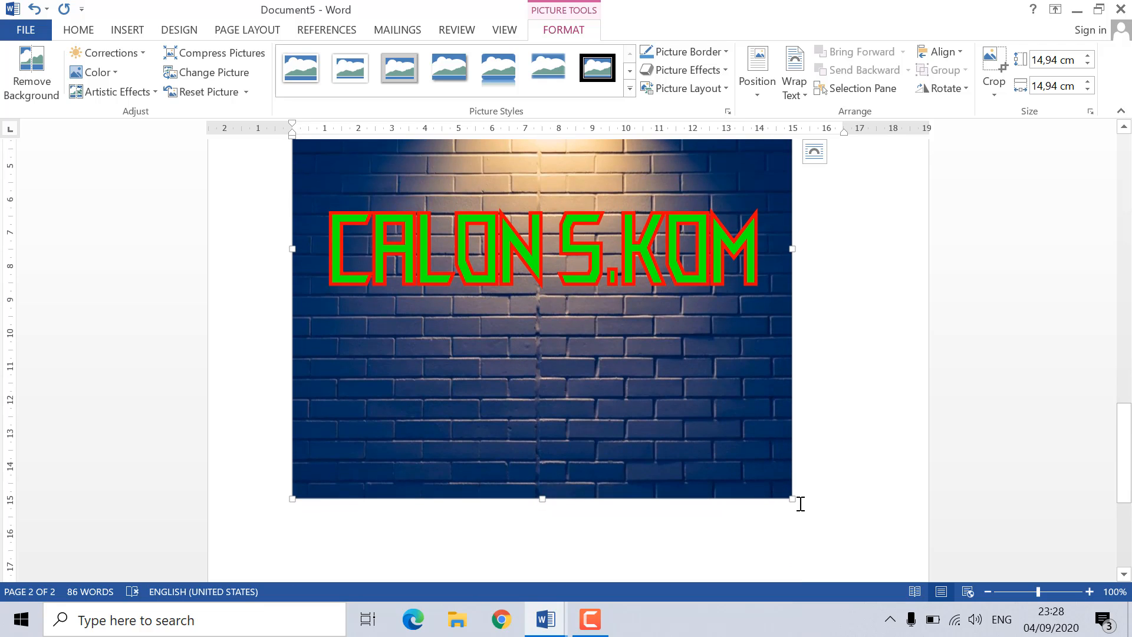
pyautogui.moveTo(794, 498); pyautogui.dragTo(600, 288)
pyautogui.scroll(3, 663, 344)
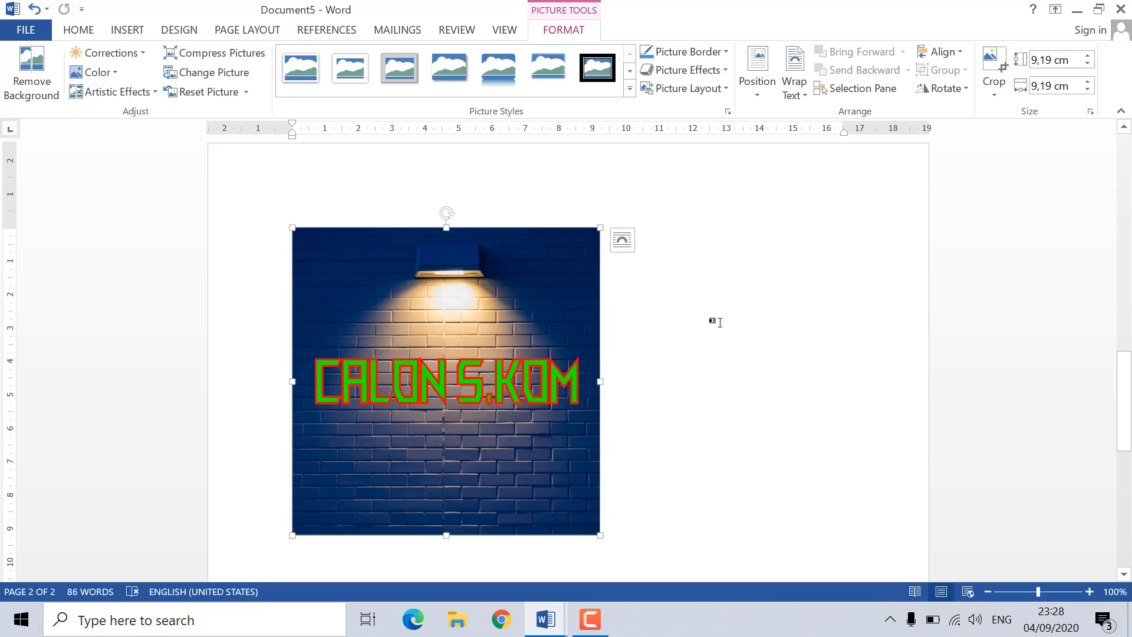
pyautogui.scroll(-5, 715, 322)
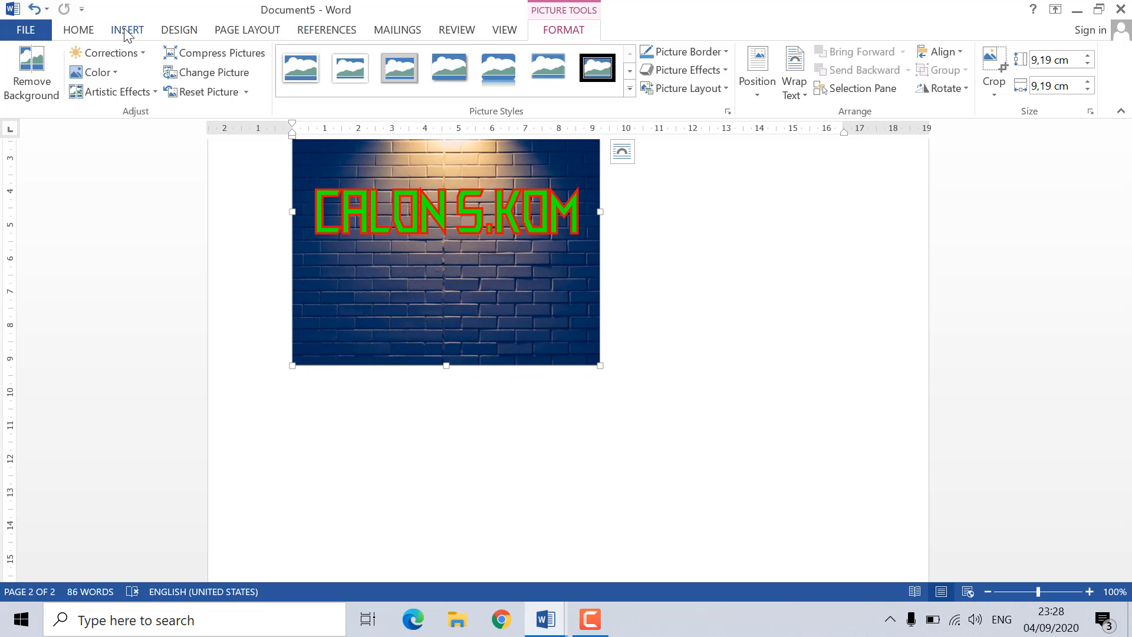
# - Draw a rectangle shape about 3,7 cm wide and 2,51 cm high on the blank area below the logo picture
pyautogui.click(126, 33)
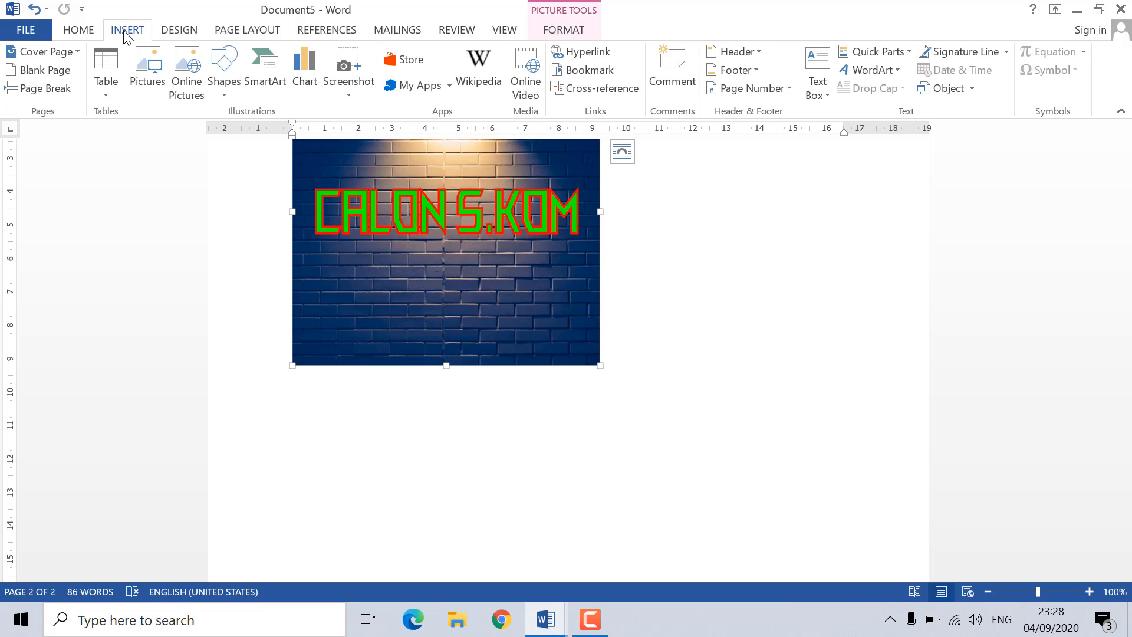
pyautogui.click(228, 90)
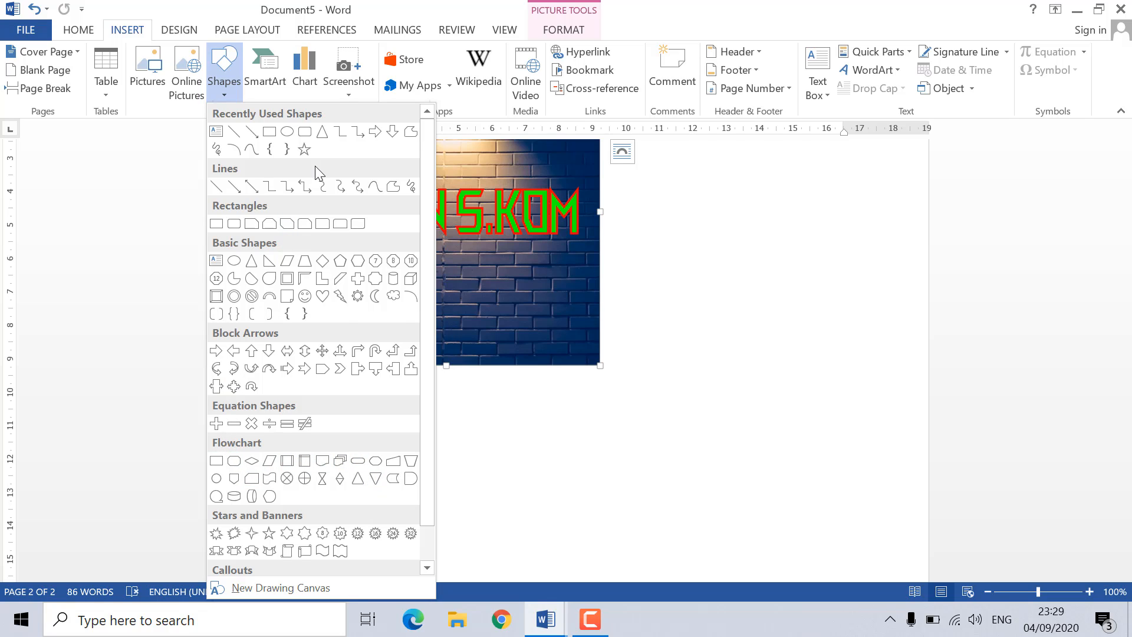
pyautogui.click(269, 132)
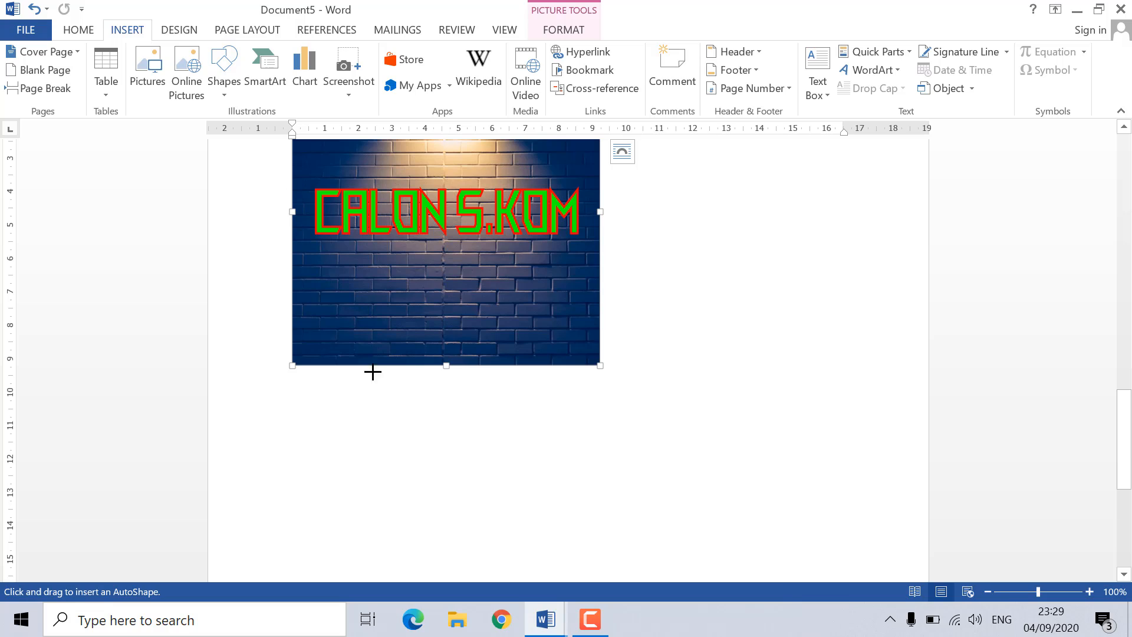
pyautogui.moveTo(381, 405); pyautogui.dragTo(506, 489)
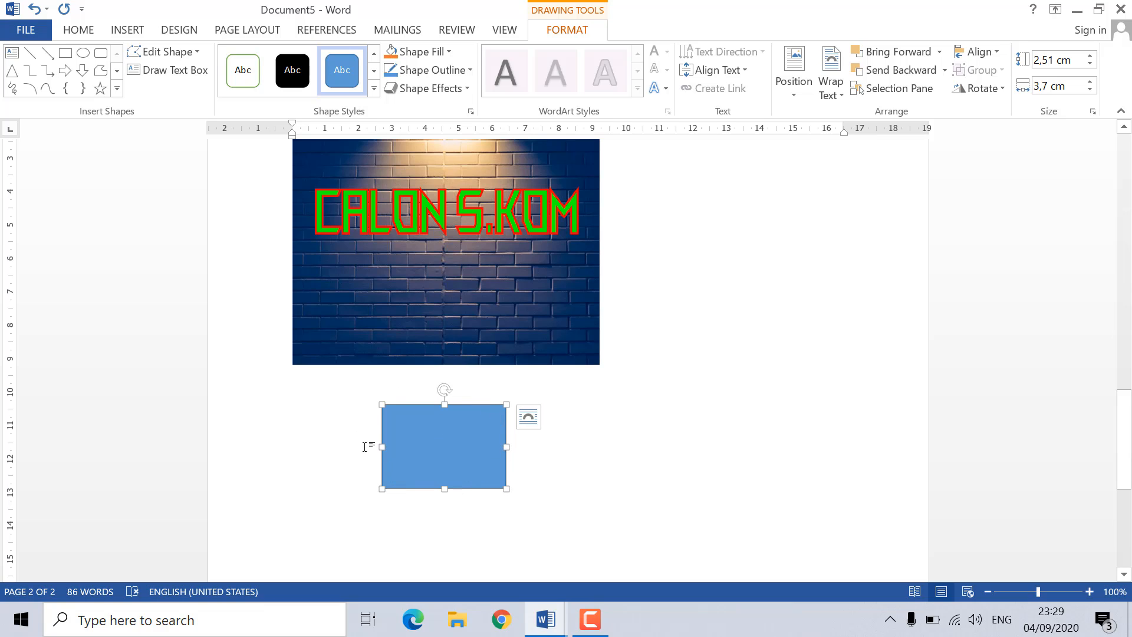
pyautogui.click(137, 34)
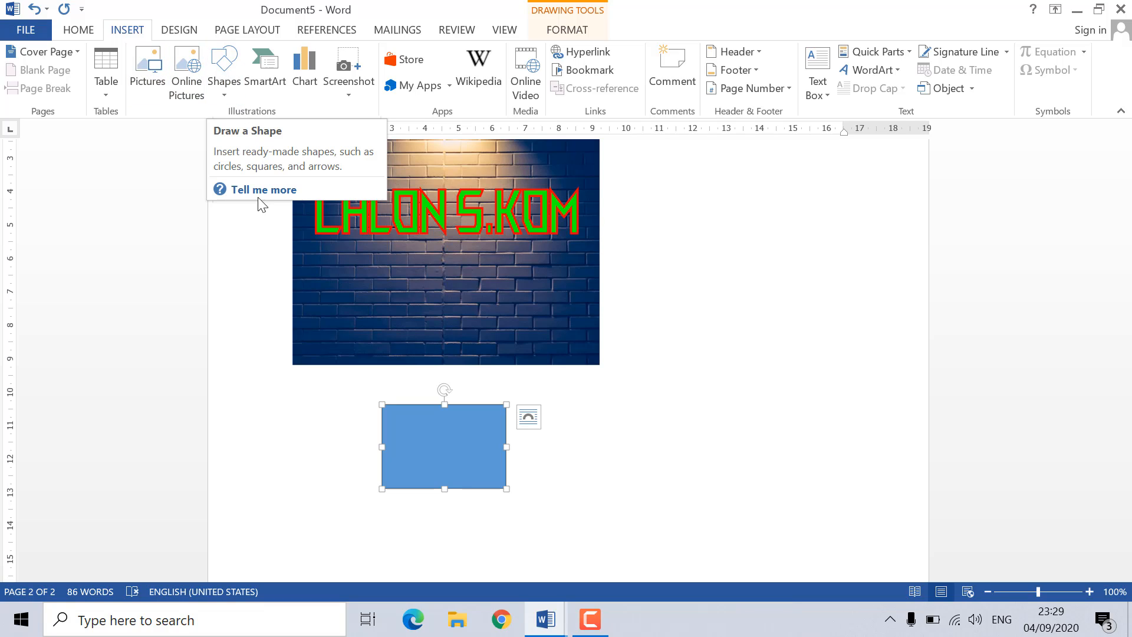
pyautogui.click(224, 70)
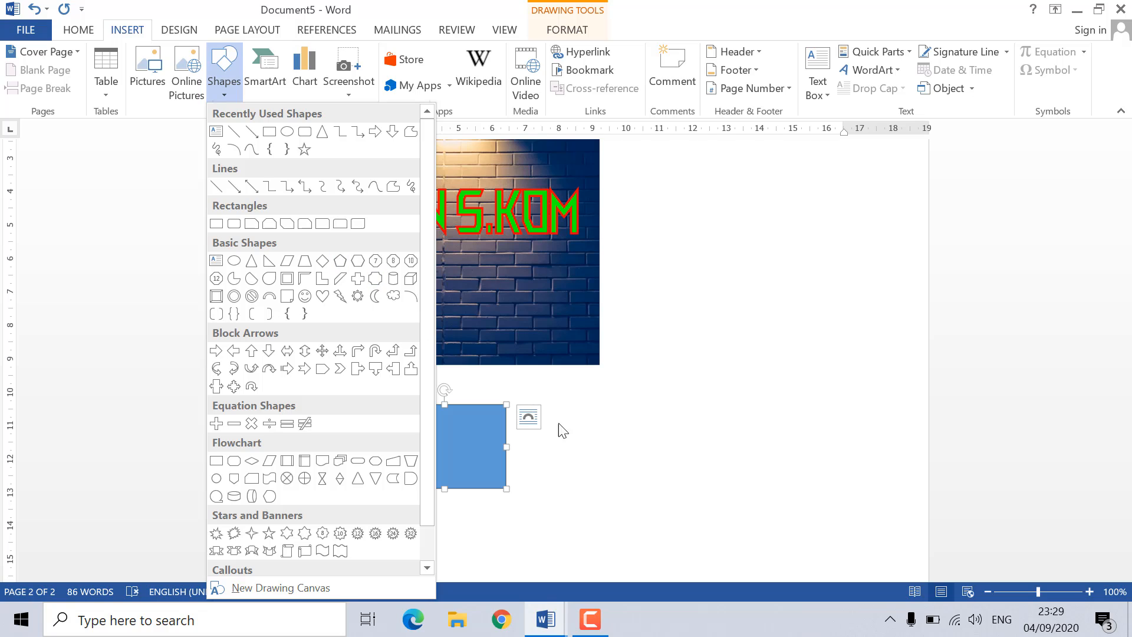
pyautogui.click(569, 447)
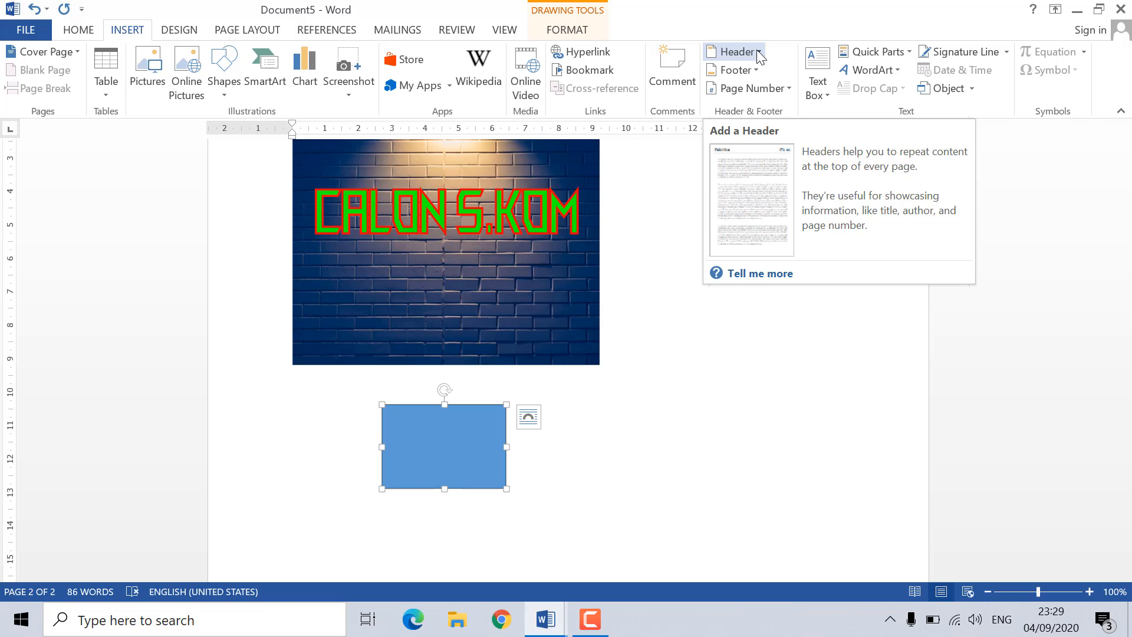
# - Examine the built-in header and footer designs and the page number styles for the top and bottom of the page
pyautogui.scroll(10, 644, 239)
pyautogui.scroll(10, 645, 238)
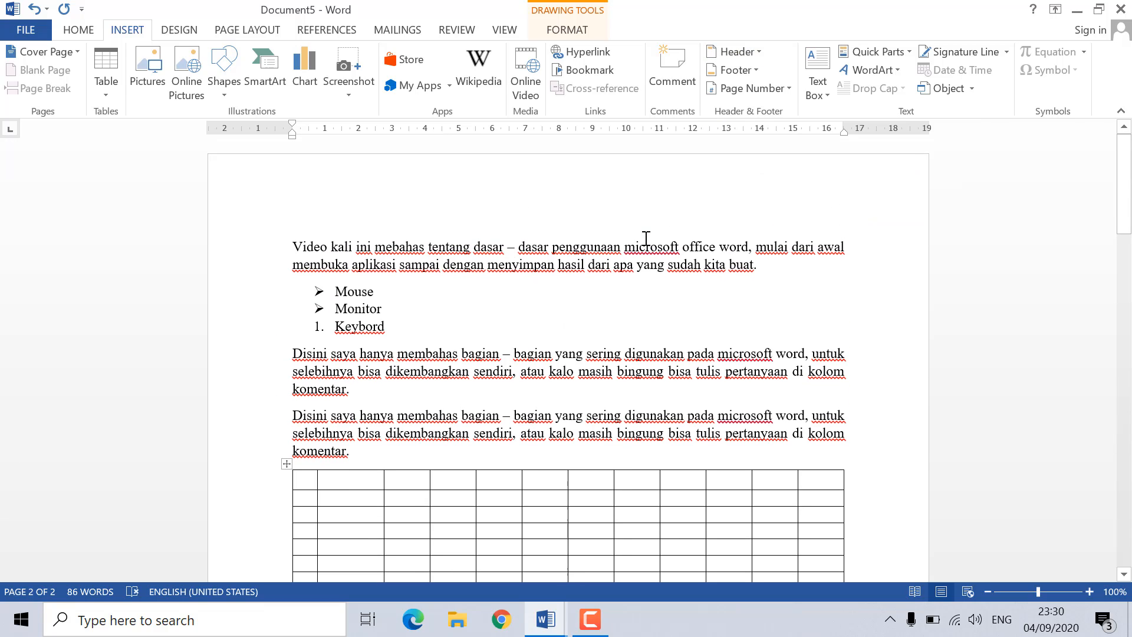
pyautogui.click(748, 47)
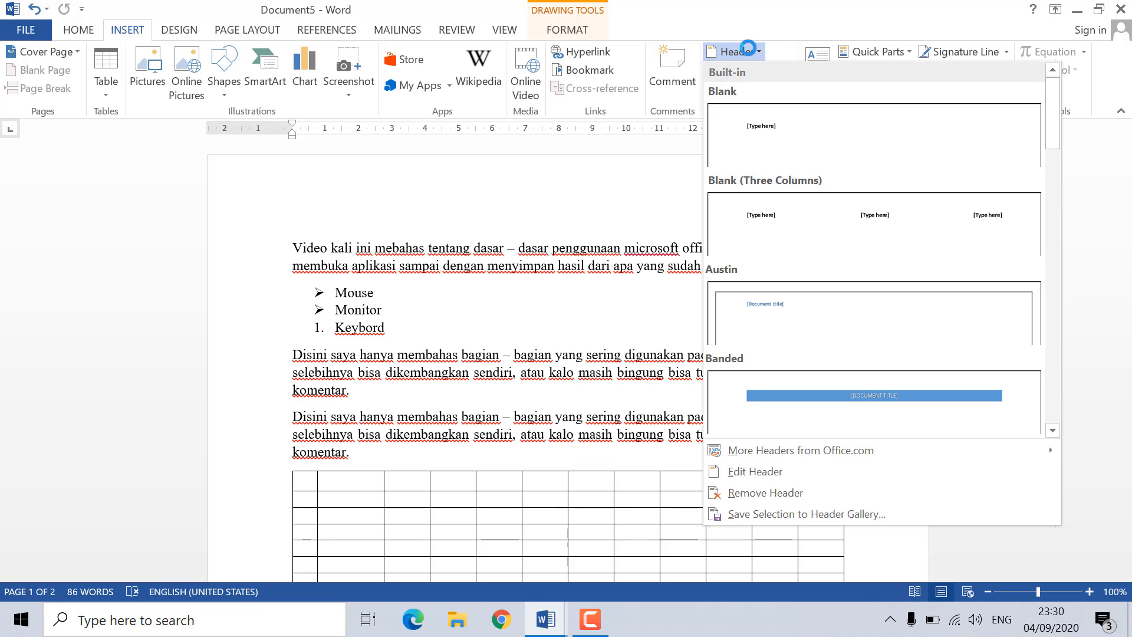
pyautogui.click(749, 48)
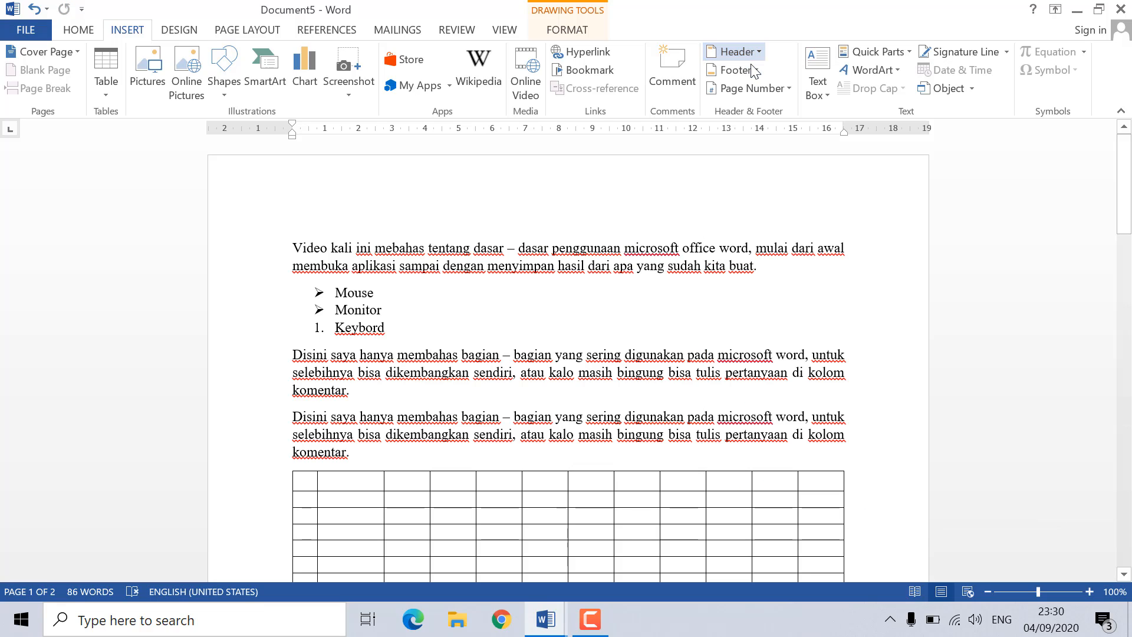
pyautogui.click(752, 68)
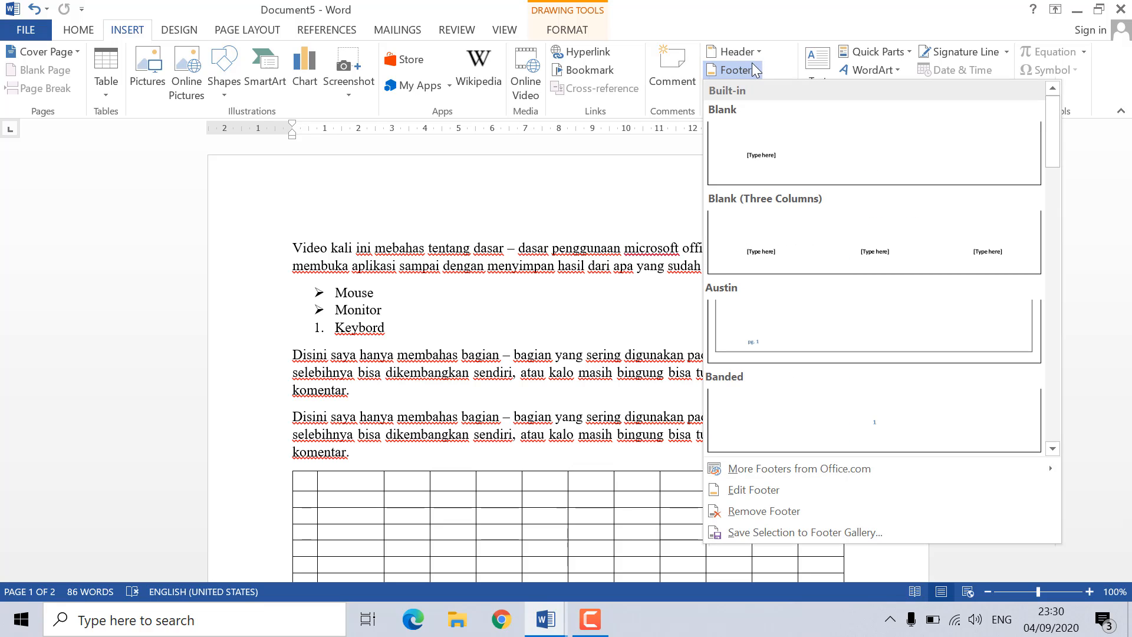
pyautogui.click(755, 51)
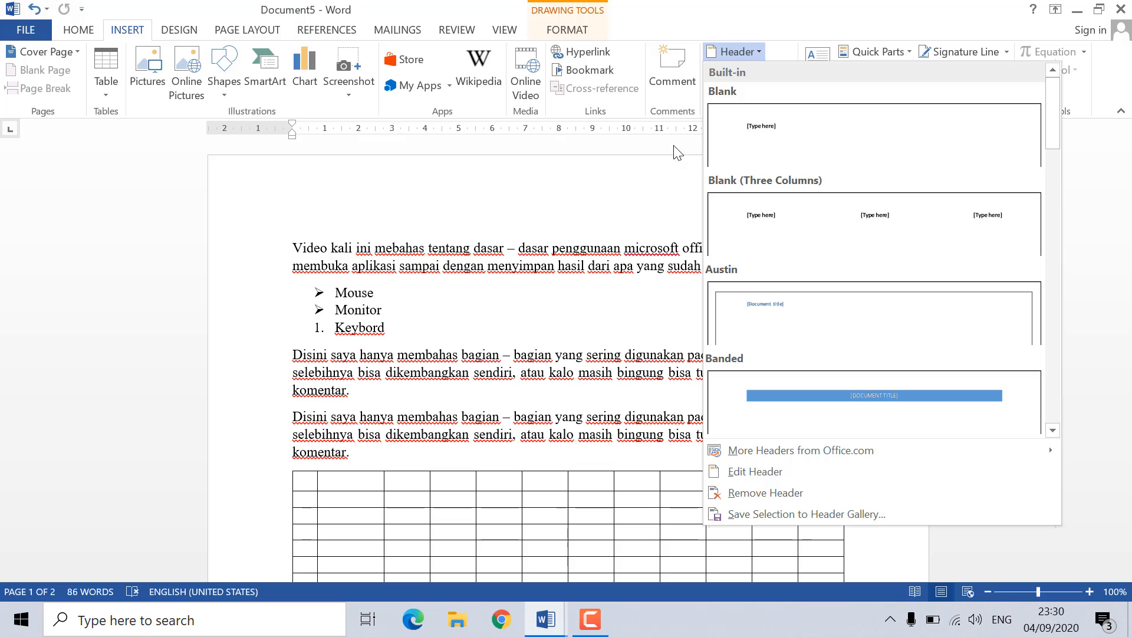
pyautogui.click(749, 50)
pyautogui.click(737, 70)
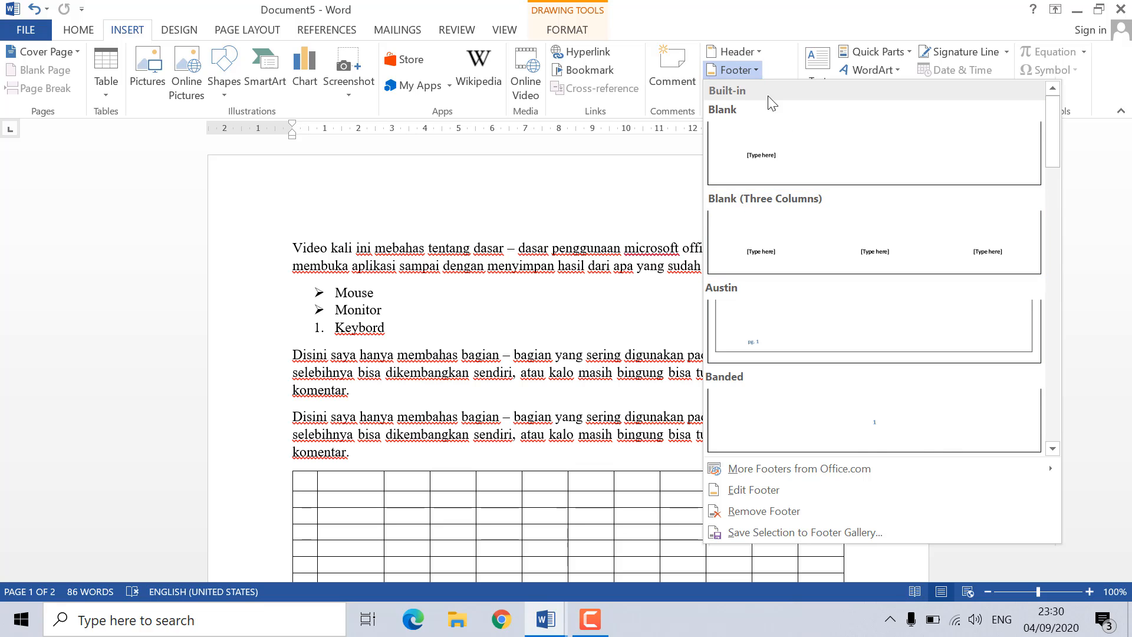
pyautogui.click(754, 70)
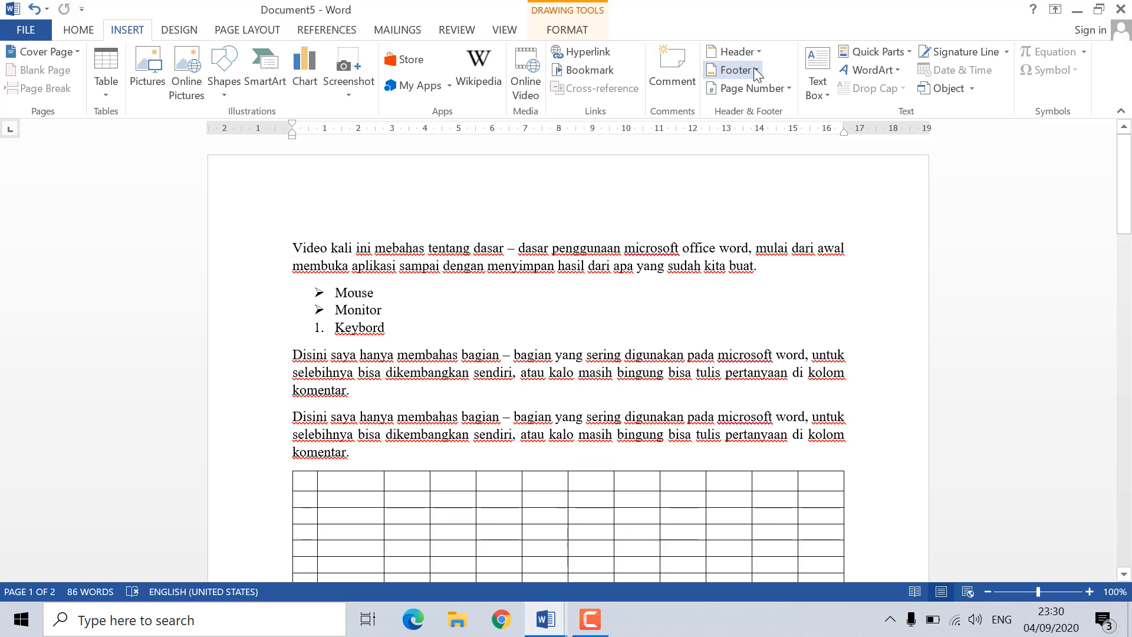
pyautogui.click(780, 87)
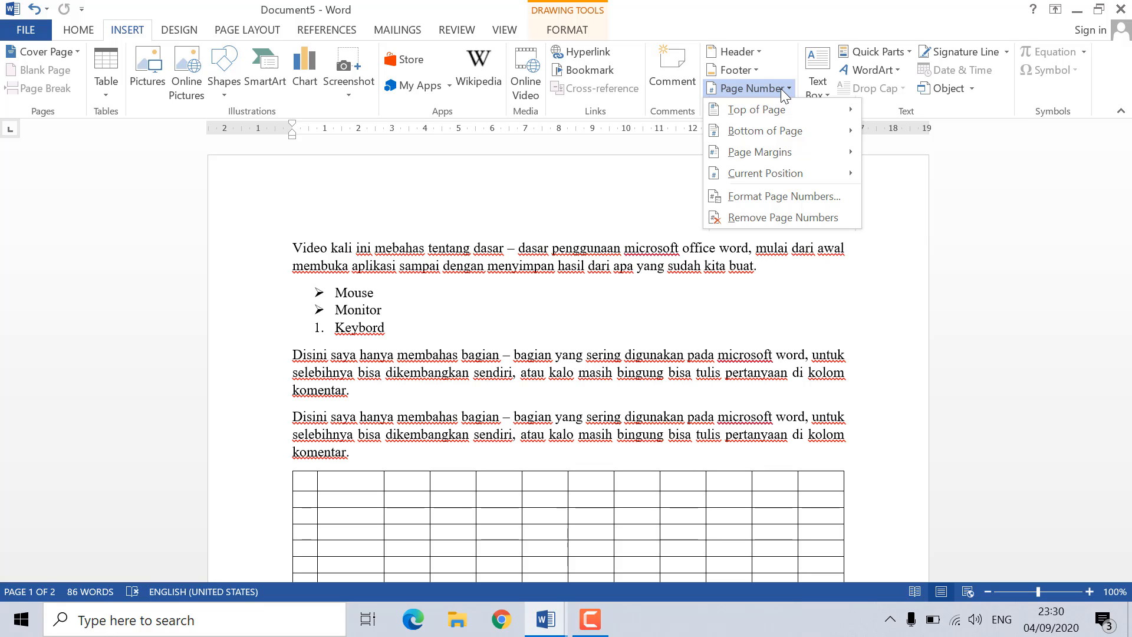
pyautogui.moveTo(789, 110)
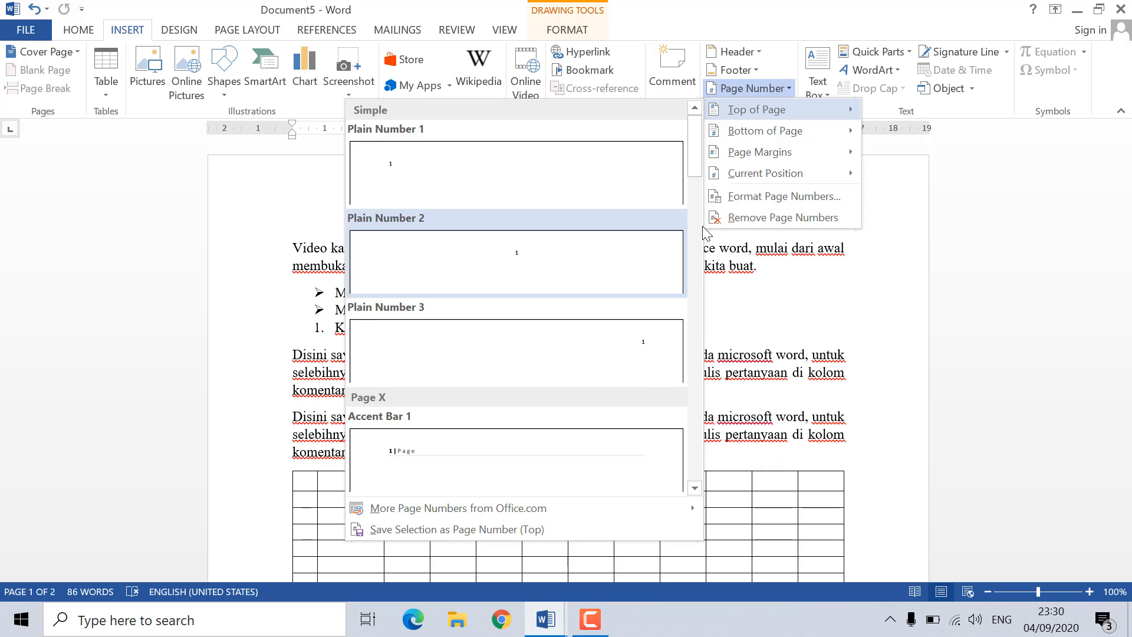
pyautogui.moveTo(752, 129)
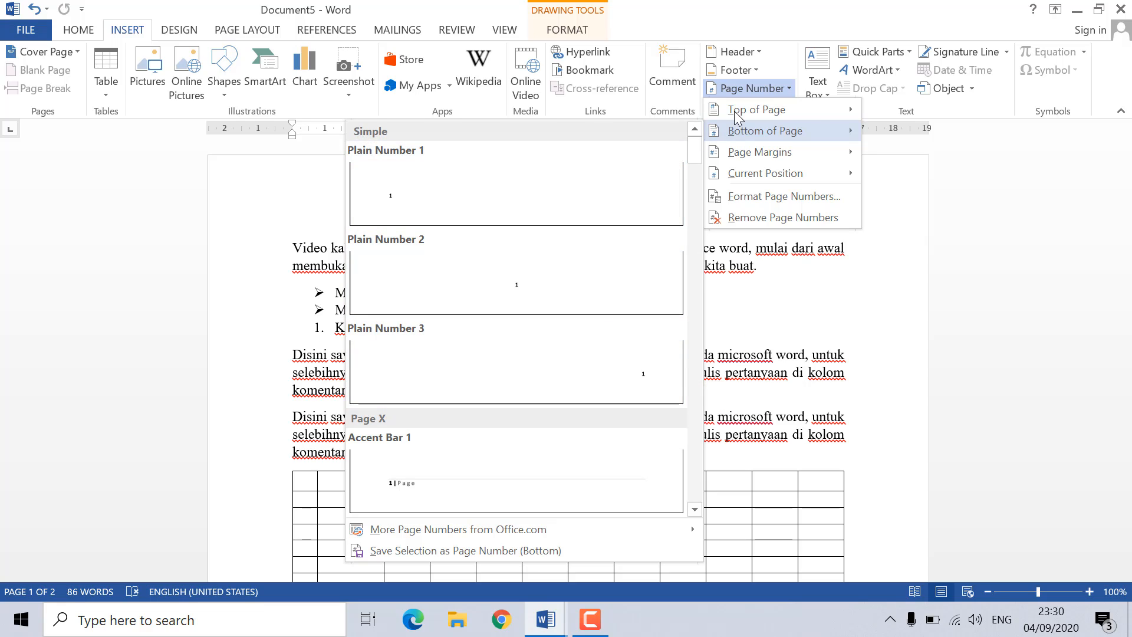
pyautogui.click(760, 87)
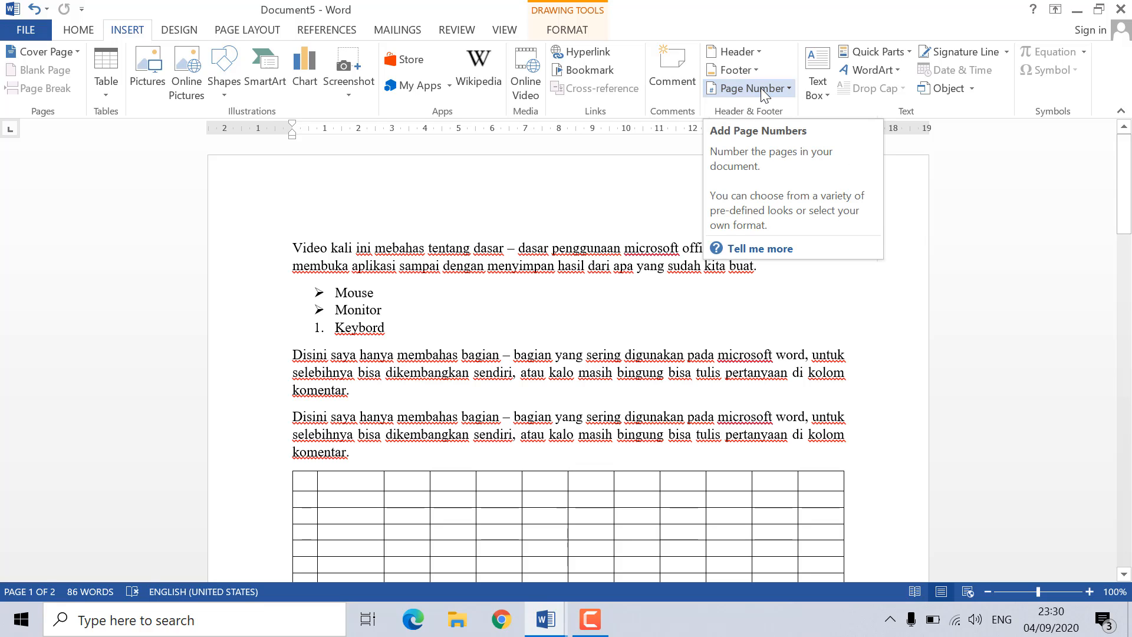
# - Dismiss the McAfee update notification and apply the Normal page margins, 2,54 cm on all sides
pyautogui.click(178, 31)
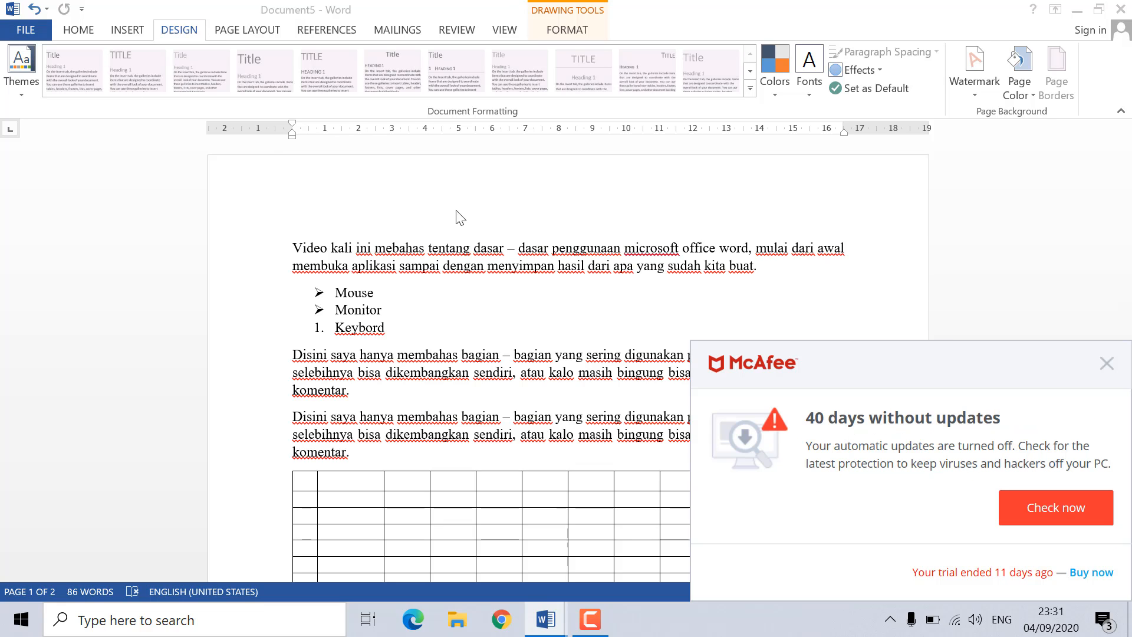
pyautogui.click(1106, 365)
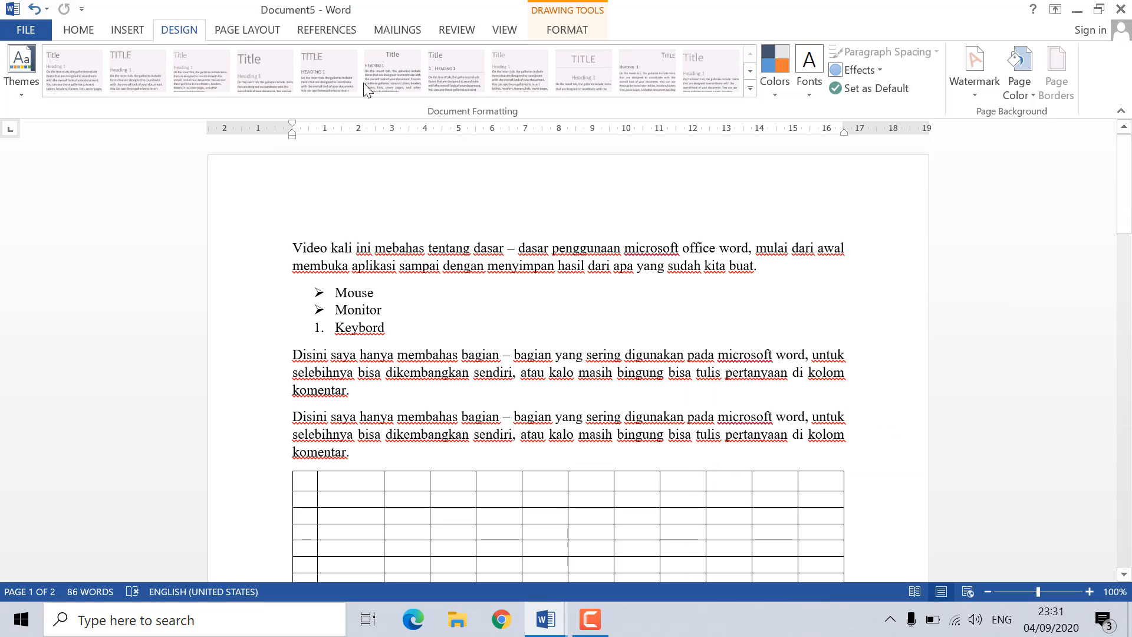
pyautogui.click(220, 32)
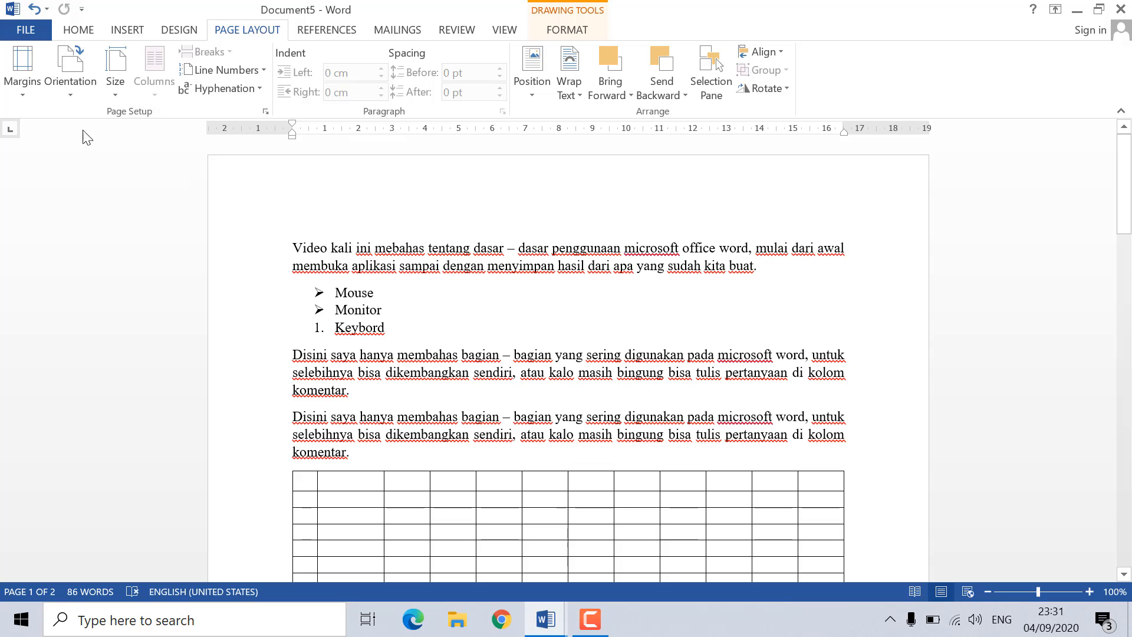
pyautogui.click(34, 94)
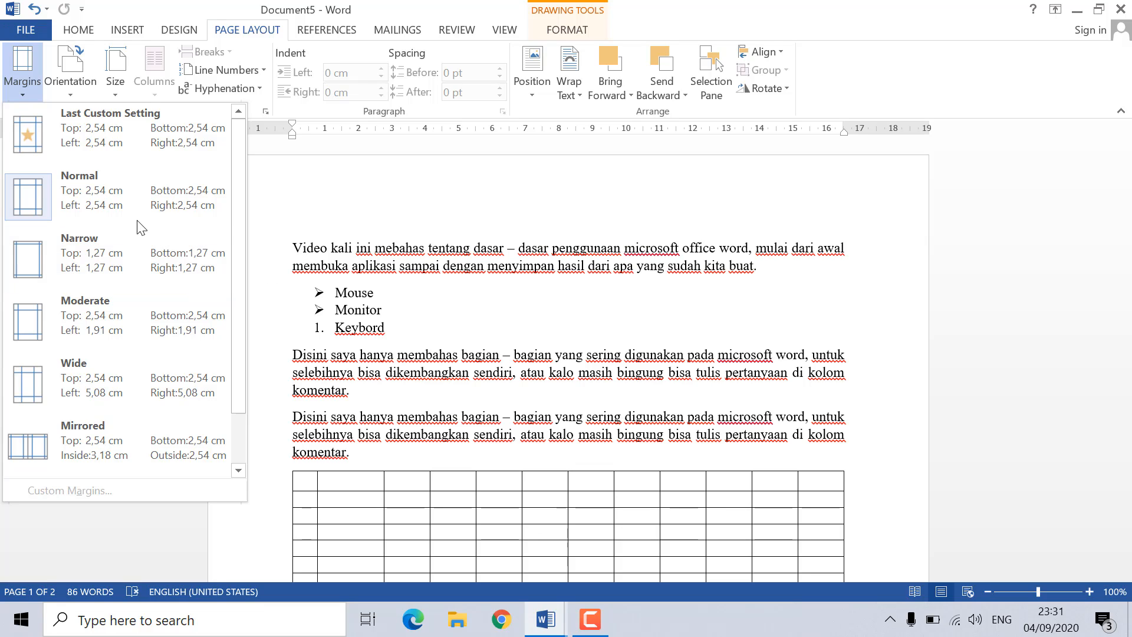
pyautogui.click(110, 204)
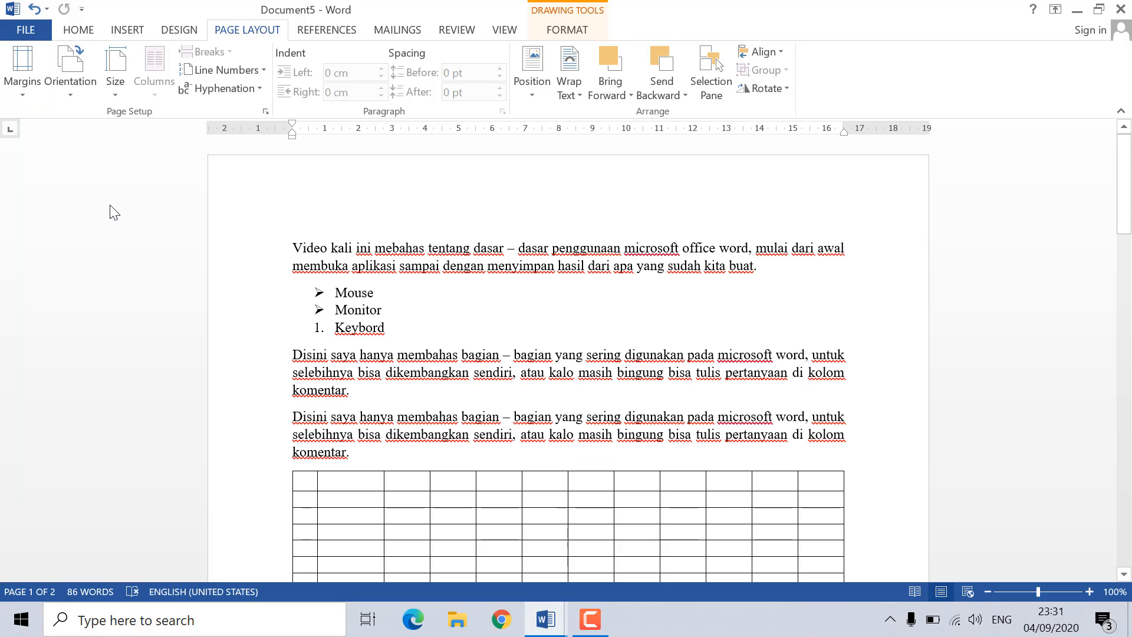
# - Set the page orientation to Portrait and look over the page with the text and table
pyautogui.click(75, 89)
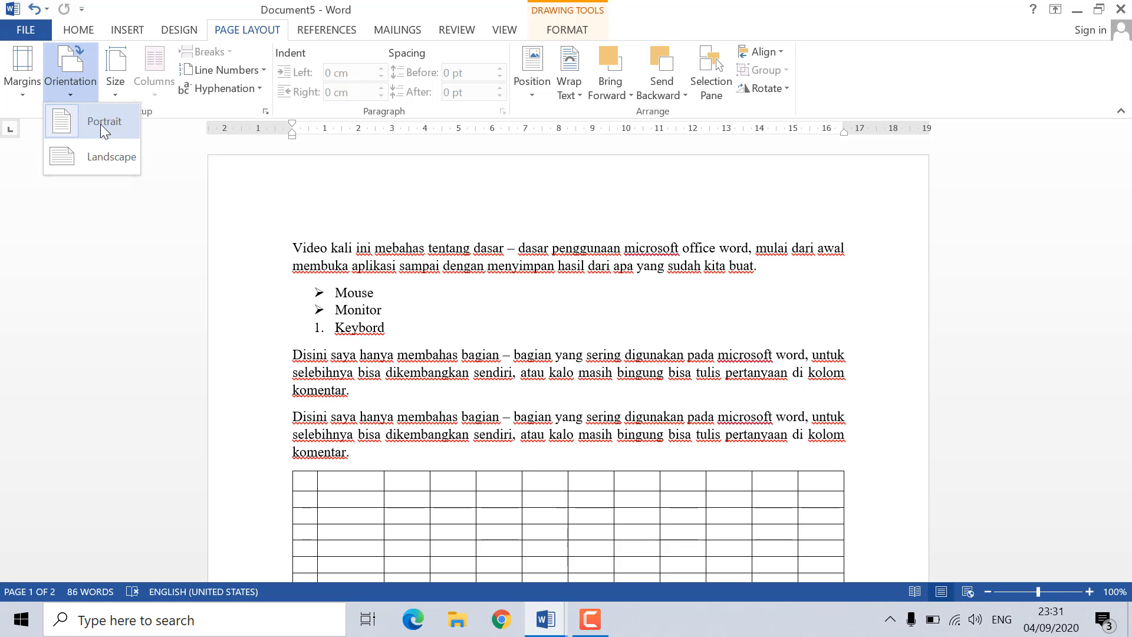
pyautogui.click(103, 125)
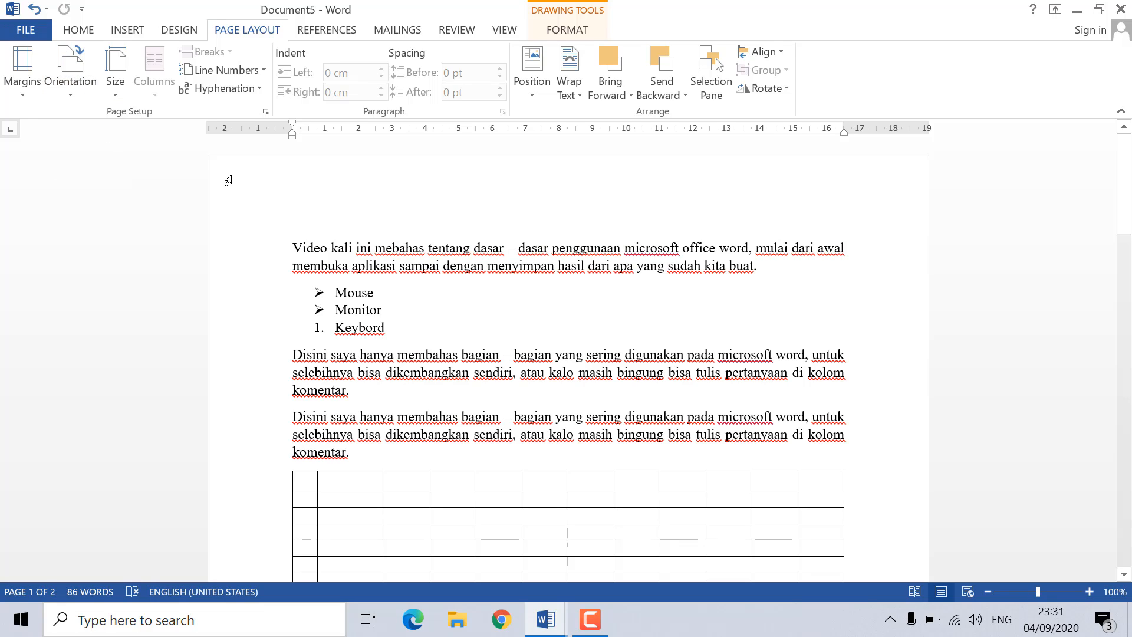
pyautogui.scroll(-1, 349, 230)
pyautogui.scroll(-9, 350, 230)
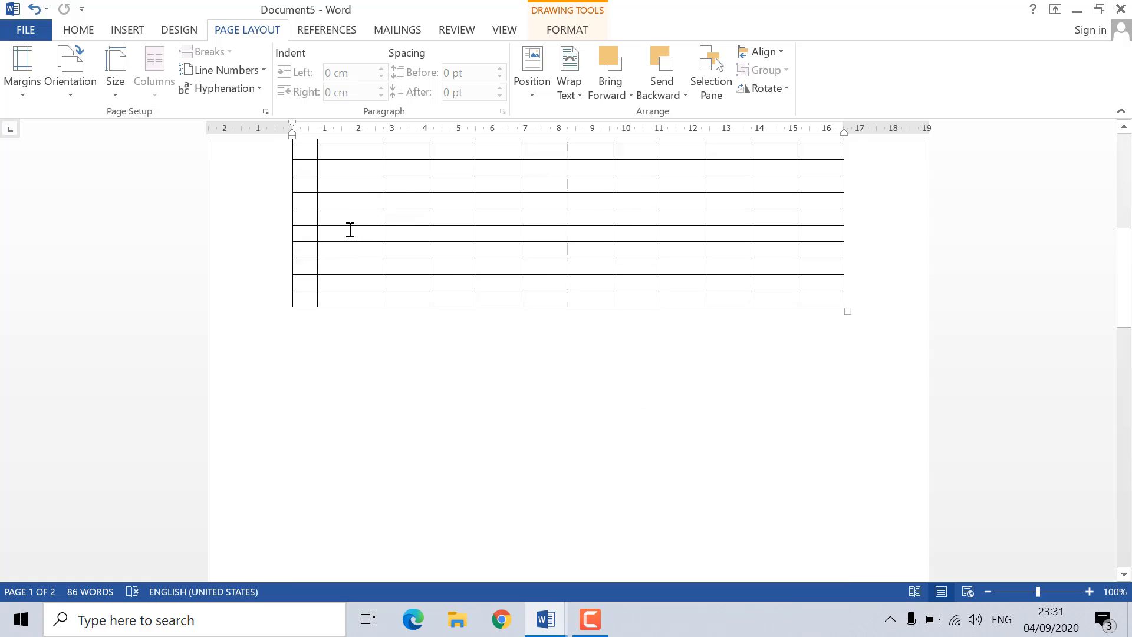
pyautogui.scroll(8, 349, 228)
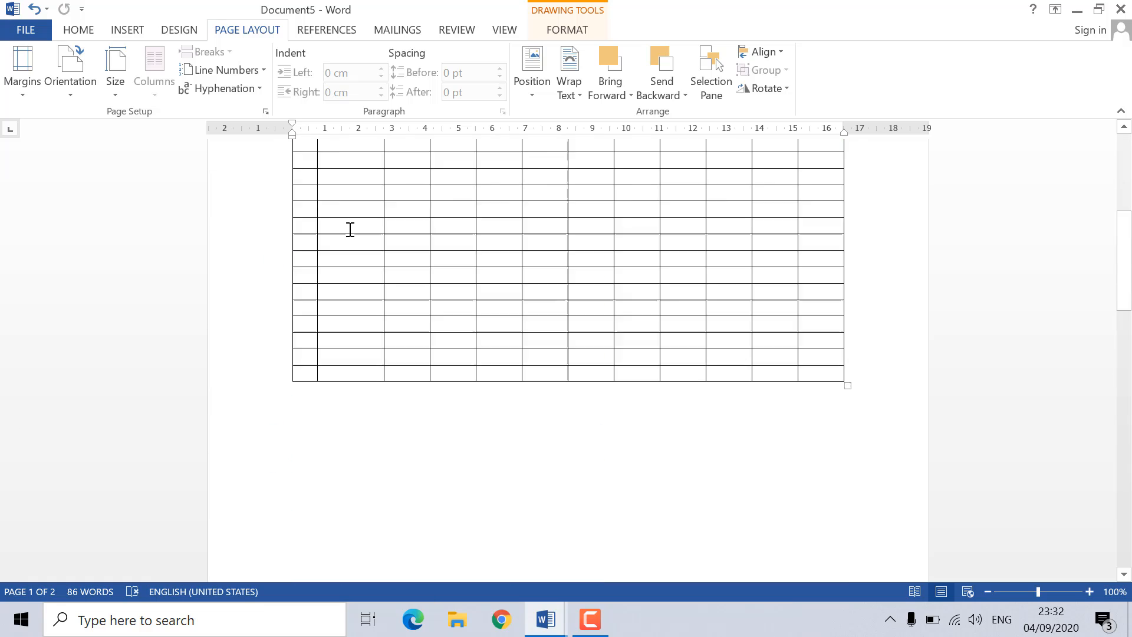
# - Switch the document's page orientation to Landscape and check how the table, picture and rectangle are laid out
pyautogui.click(58, 85)
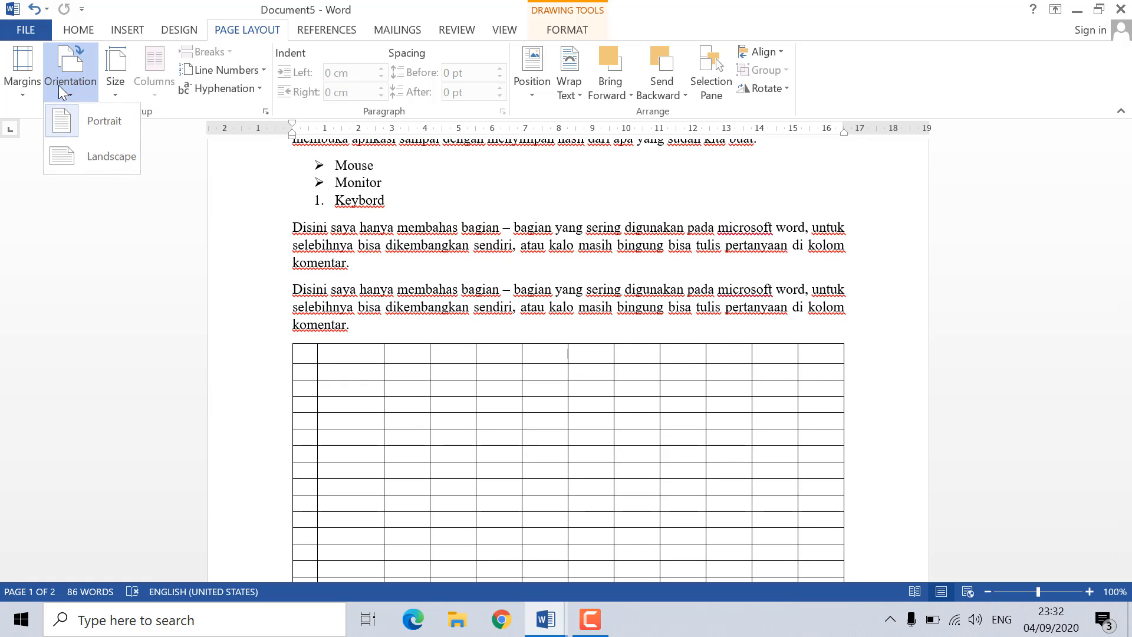
pyautogui.click(92, 156)
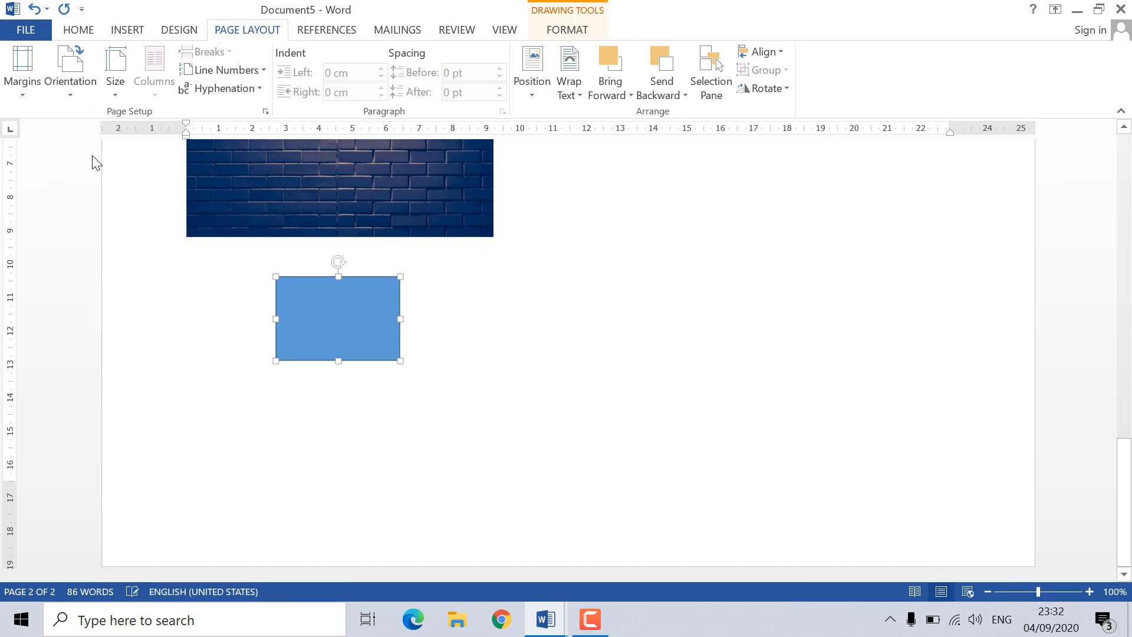
pyautogui.scroll(5, 474, 279)
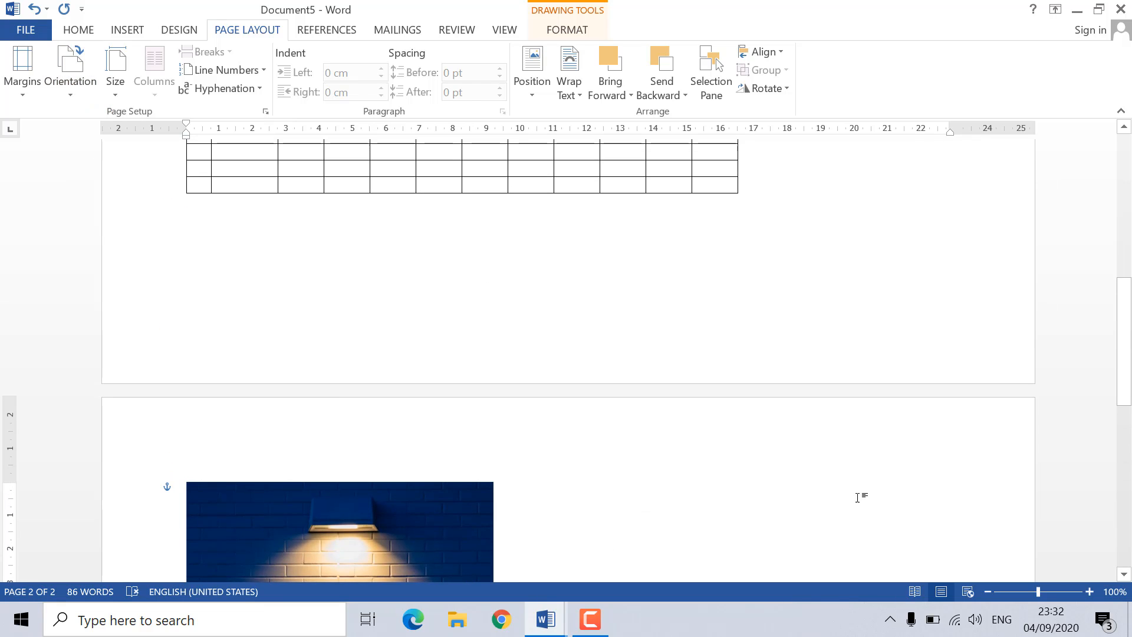
pyautogui.click(988, 589)
pyautogui.click(988, 589)
pyautogui.click(988, 588)
pyautogui.click(988, 589)
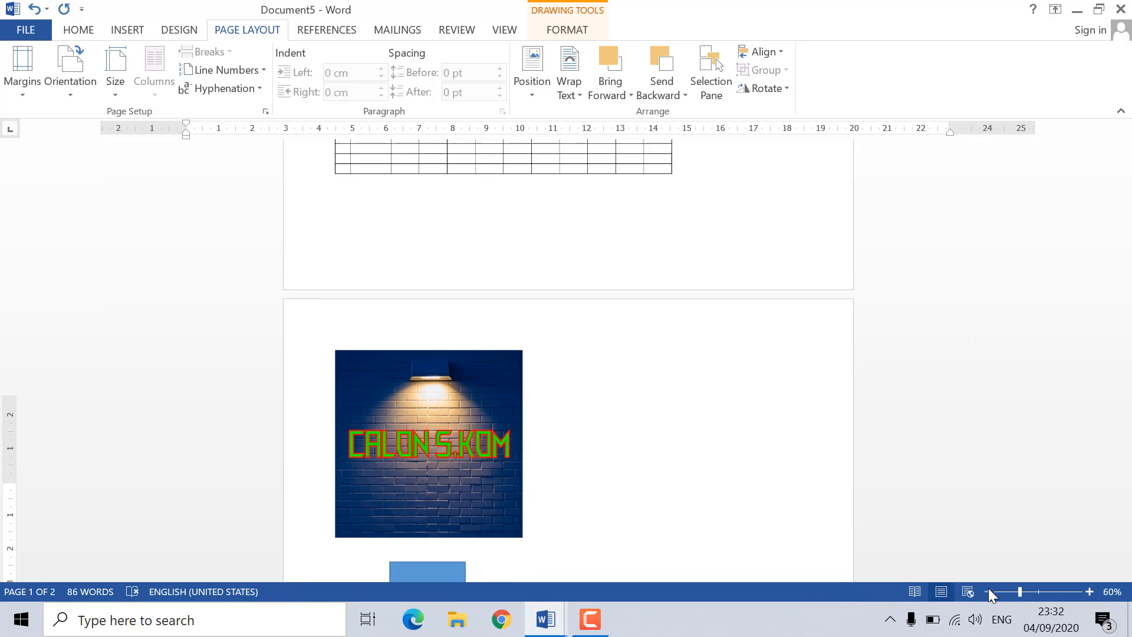
pyautogui.scroll(-3, 795, 408)
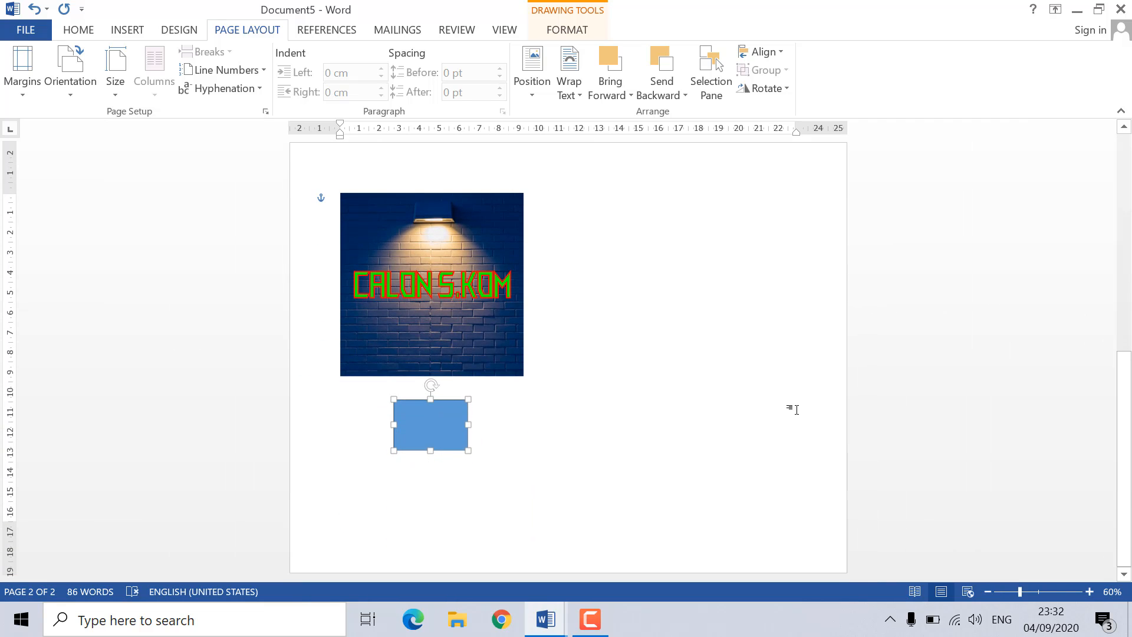
# - Switch the document's page orientation back to Portrait and check the layout from the first page
pyautogui.scroll(1, 754, 378)
pyautogui.click(74, 87)
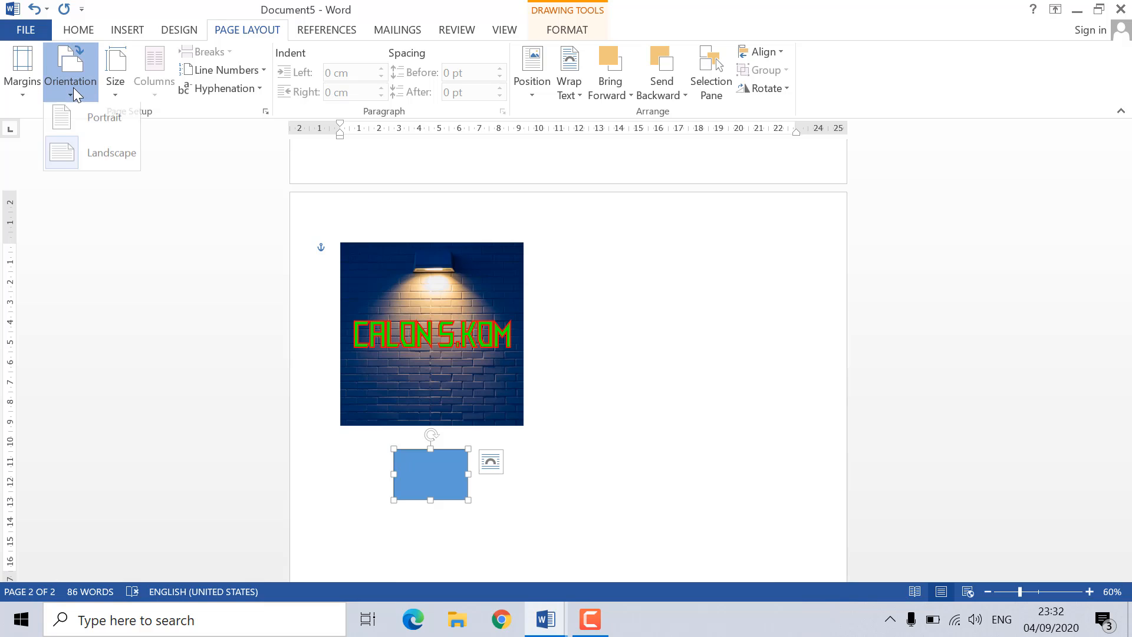
pyautogui.click(86, 122)
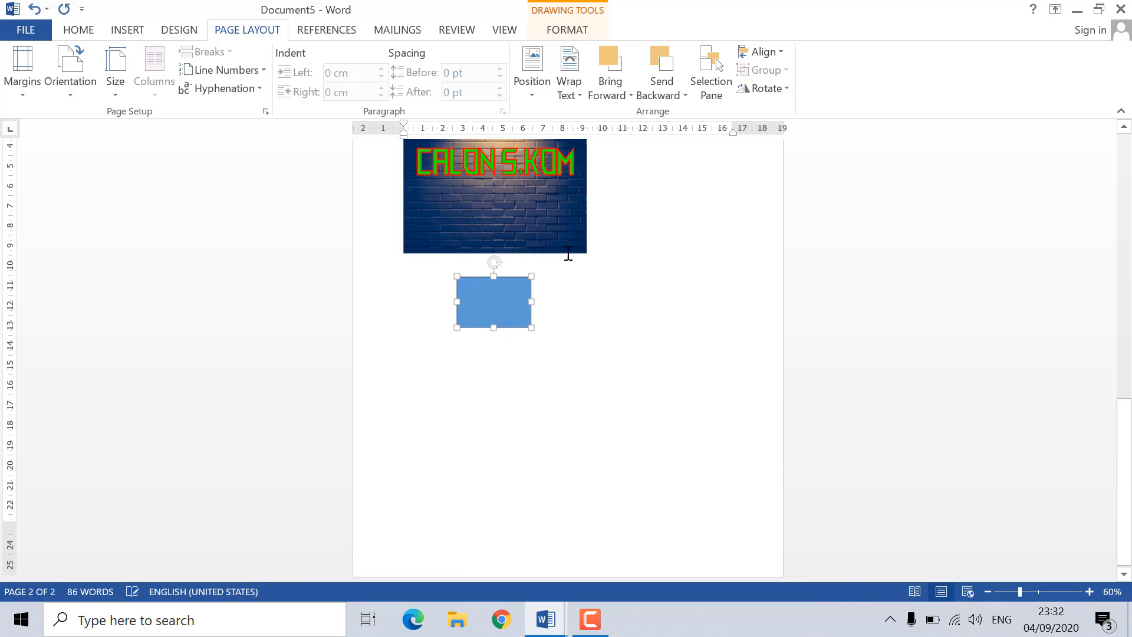
pyautogui.scroll(5, 579, 255)
pyautogui.scroll(12, 579, 256)
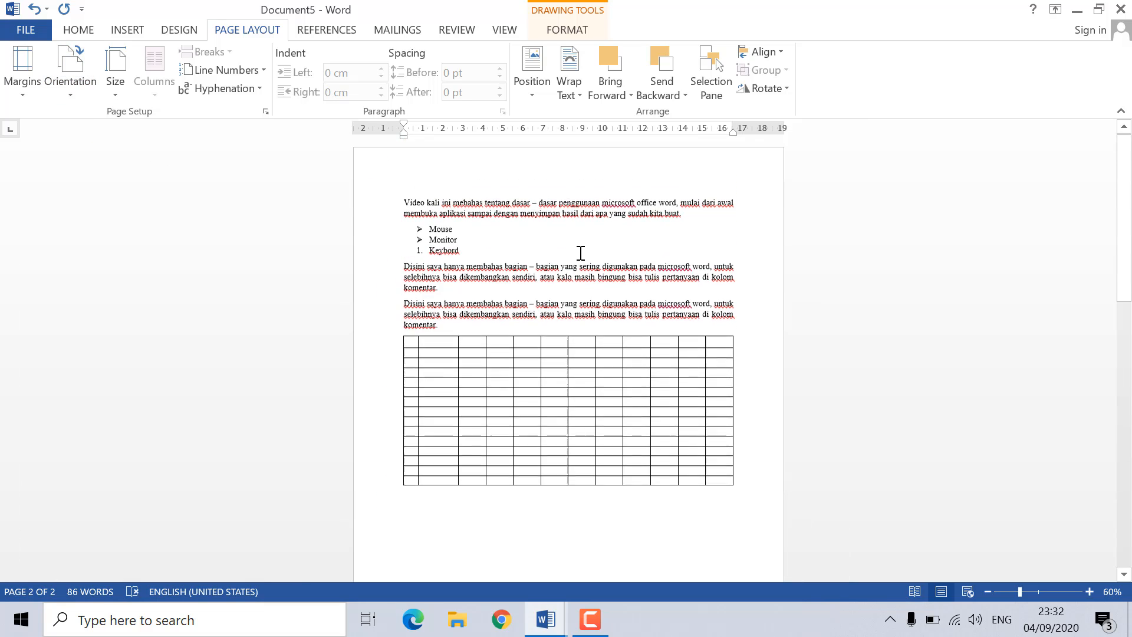
# - Set the document's paper size to A4 210 x 297 mm and check the page from its beginning
pyautogui.click(1091, 591)
pyautogui.click(1091, 591)
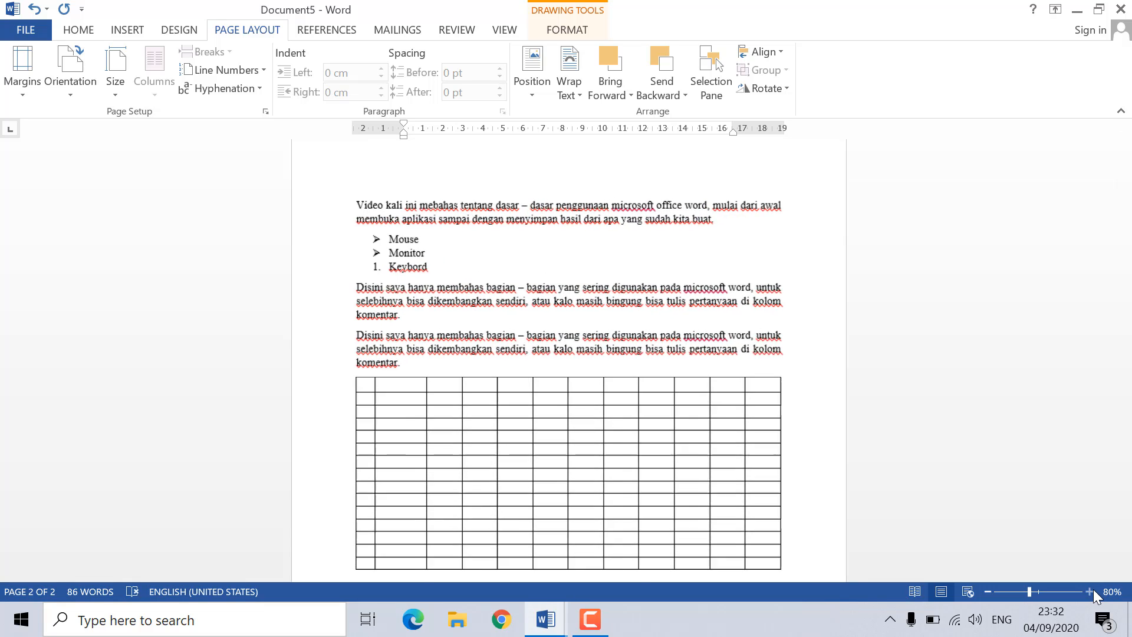
pyautogui.click(1091, 591)
pyautogui.click(1091, 591)
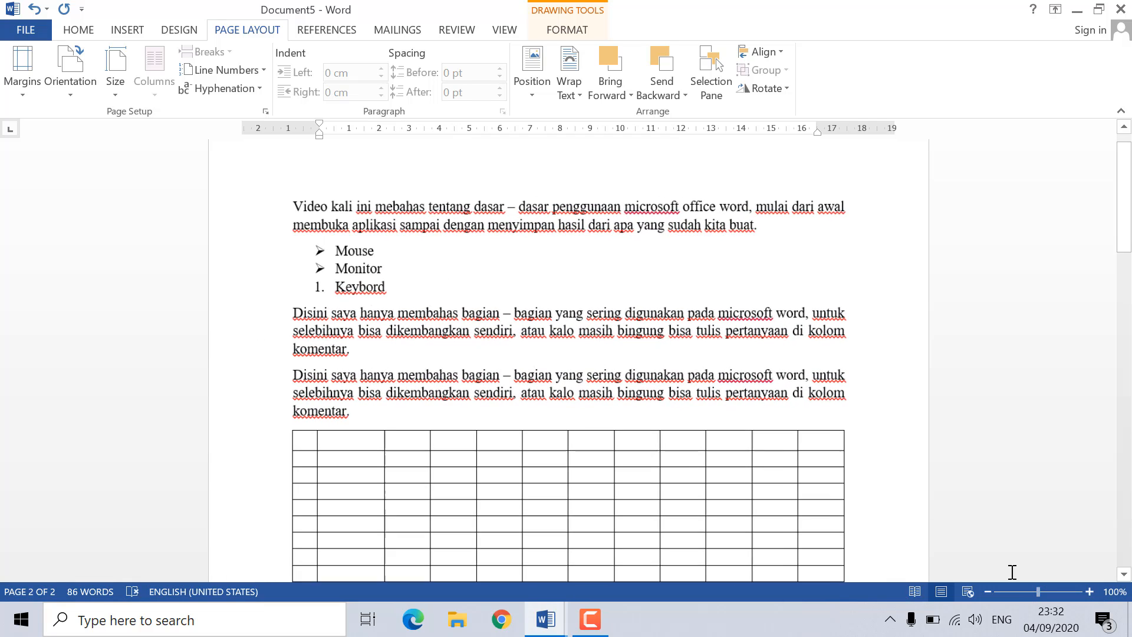
pyautogui.click(122, 87)
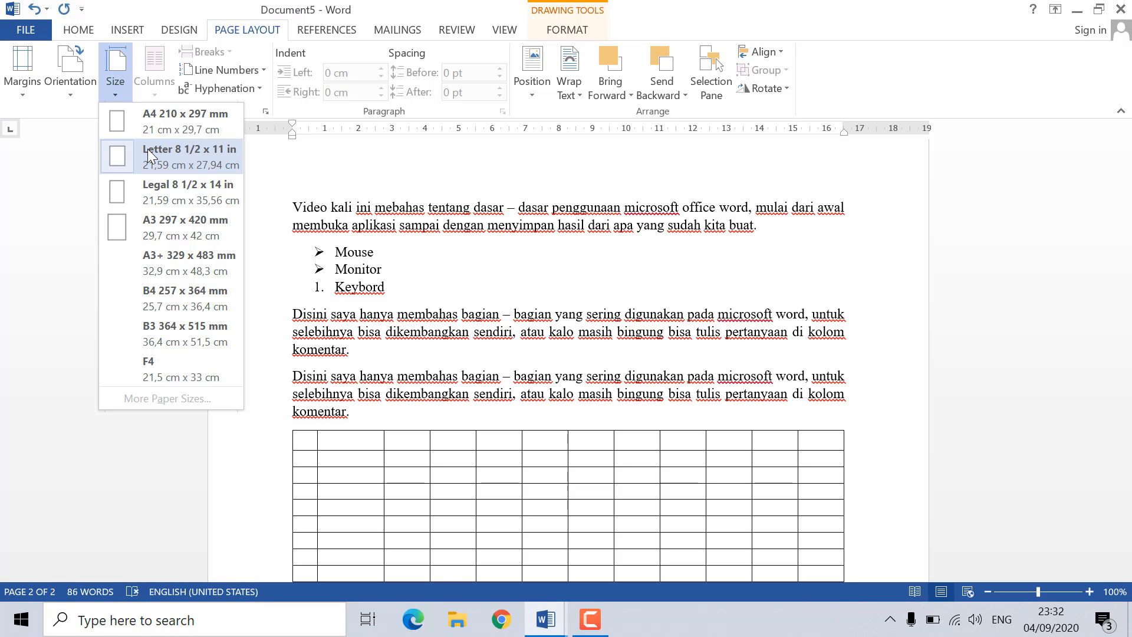
pyautogui.click(154, 122)
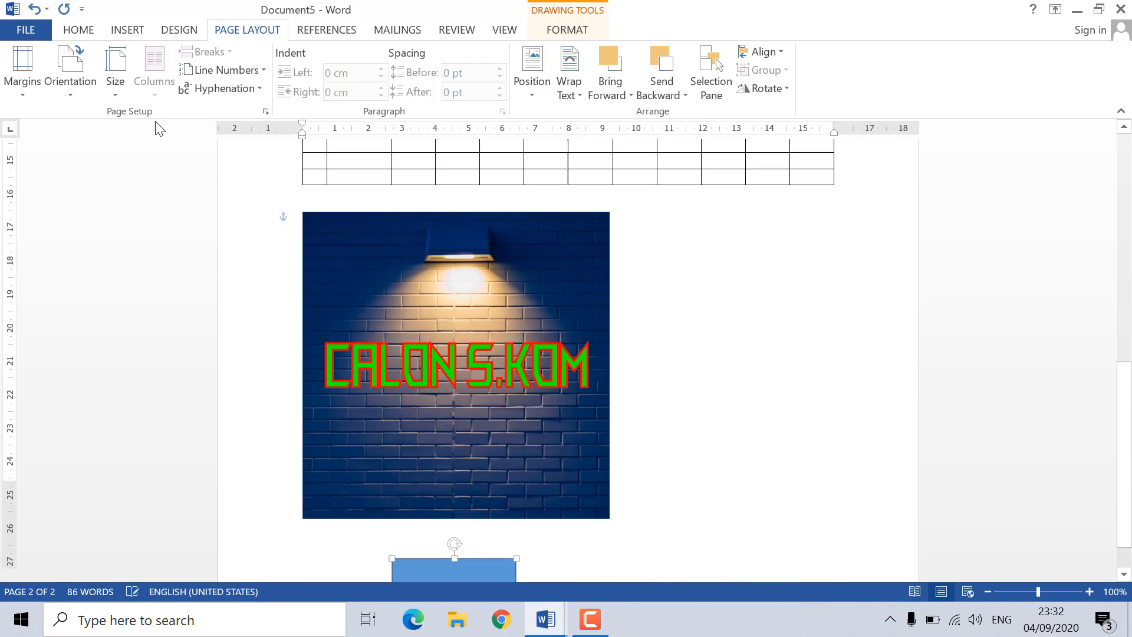
pyautogui.scroll(20, 339, 236)
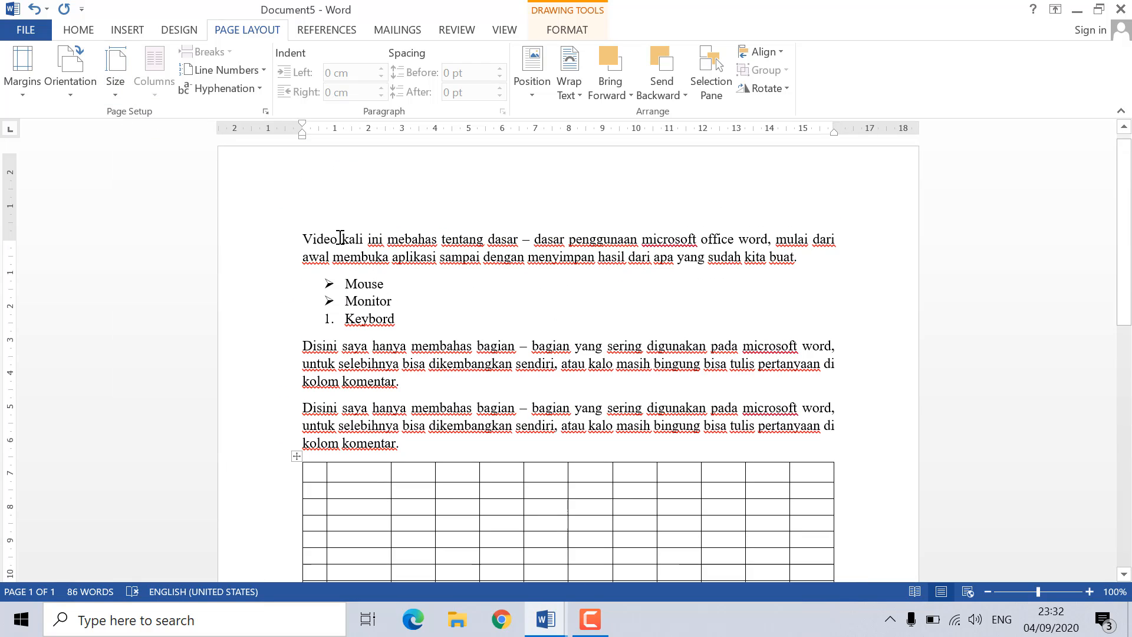
# - Change the document's paper size to F4, 21,5 cm x 33 cm
pyautogui.click(361, 266)
pyautogui.click(117, 89)
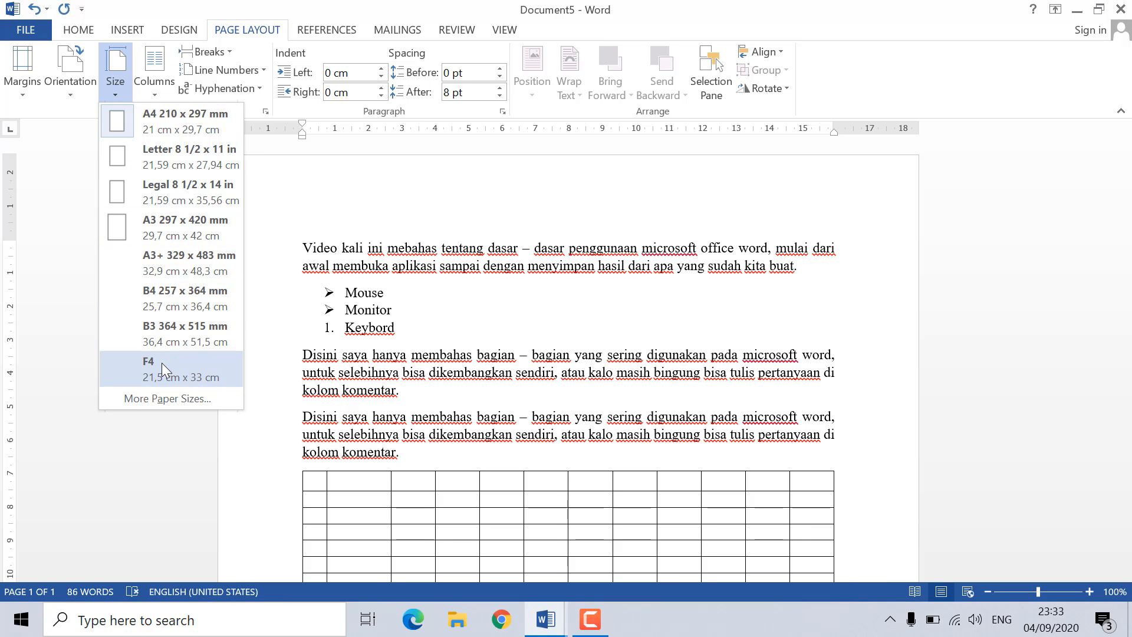
pyautogui.click(162, 363)
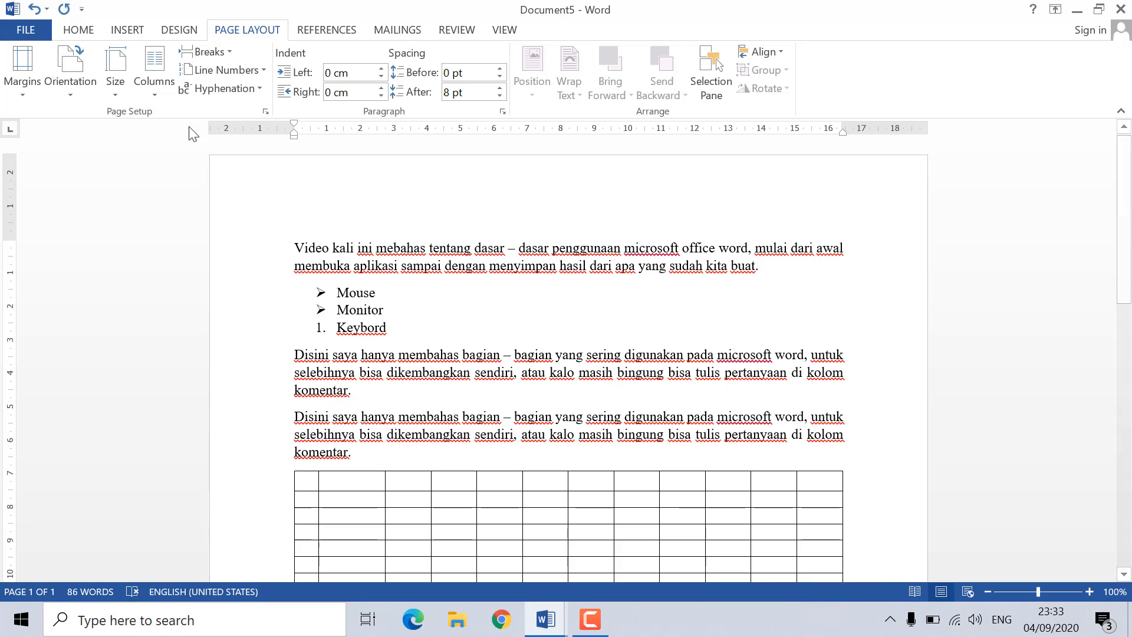
# - Try laying the document out in two columns, look over the result, and return it to one column
pyautogui.click(153, 90)
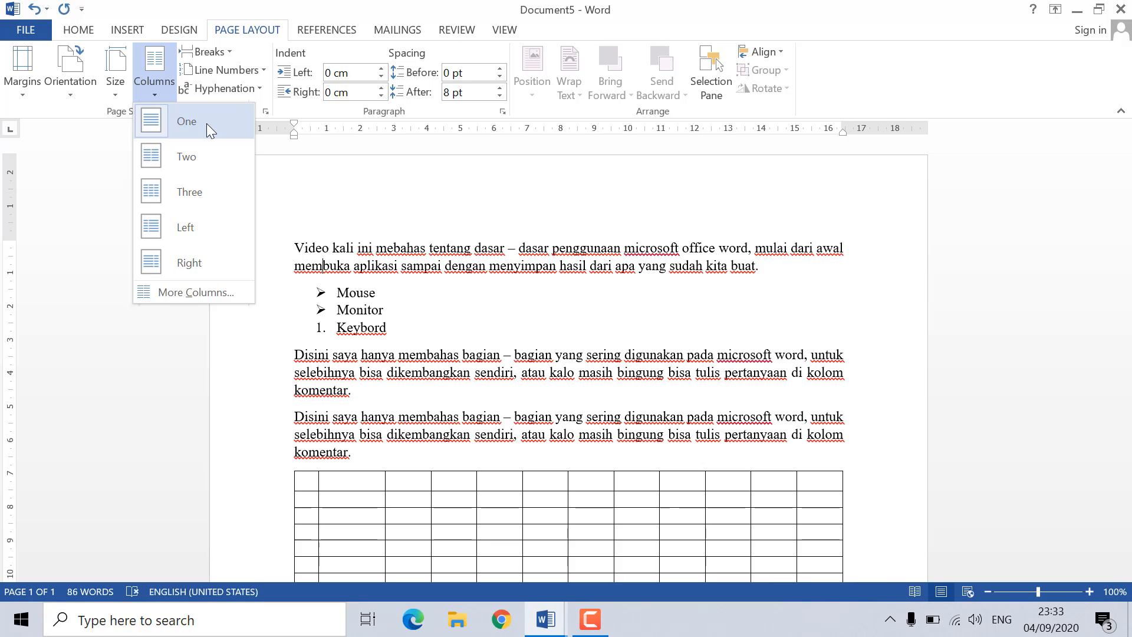
pyautogui.click(201, 163)
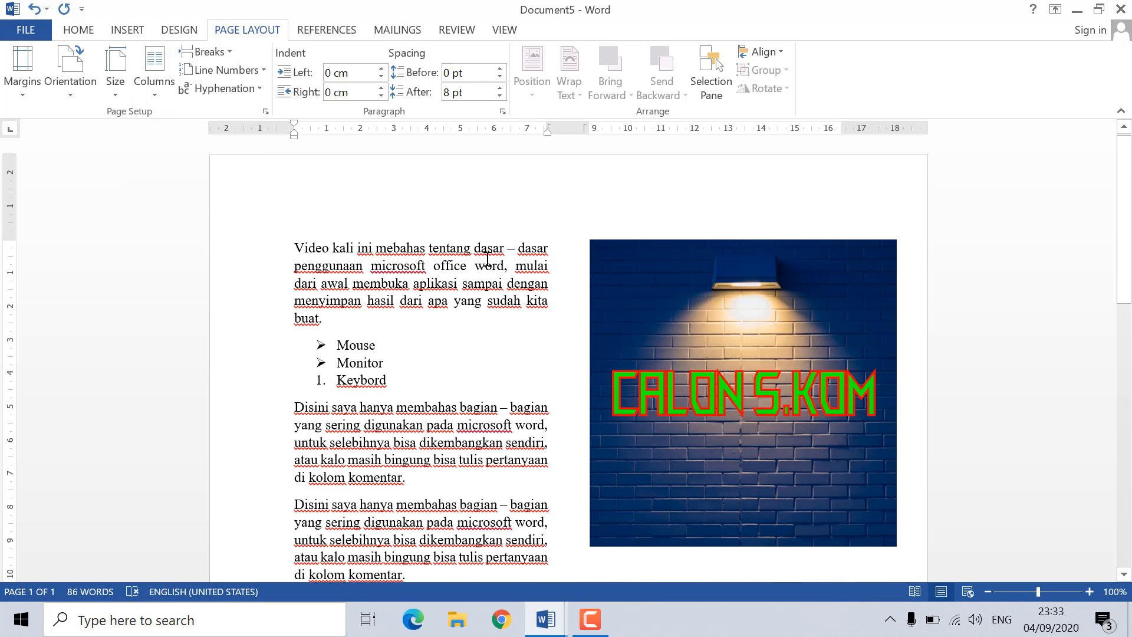
pyautogui.scroll(-3, 487, 259)
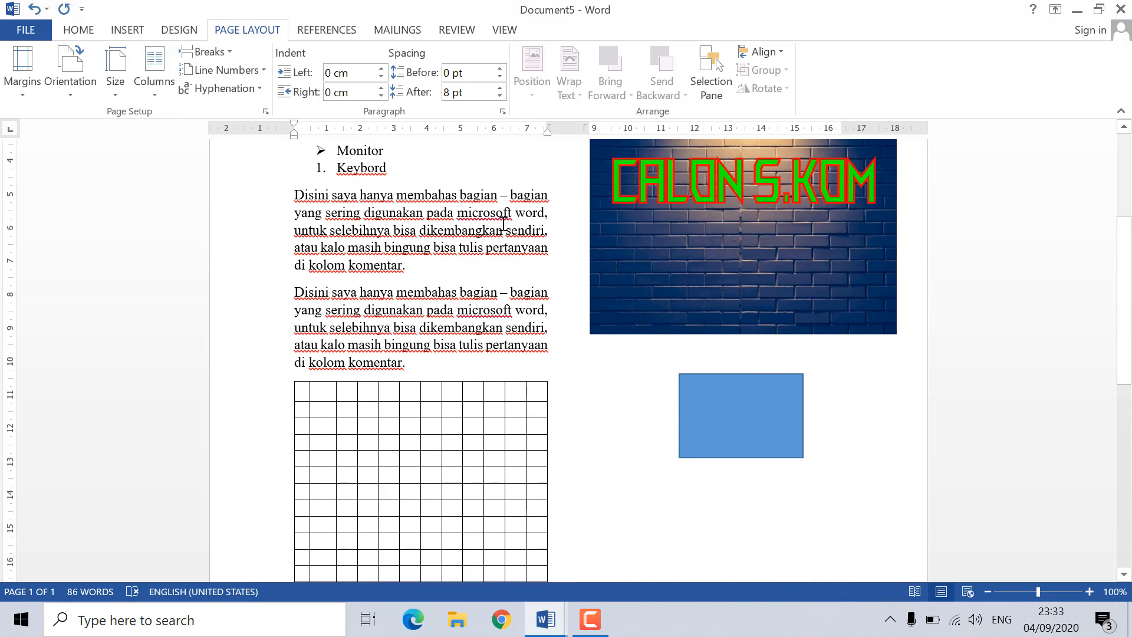
pyautogui.scroll(3, 468, 332)
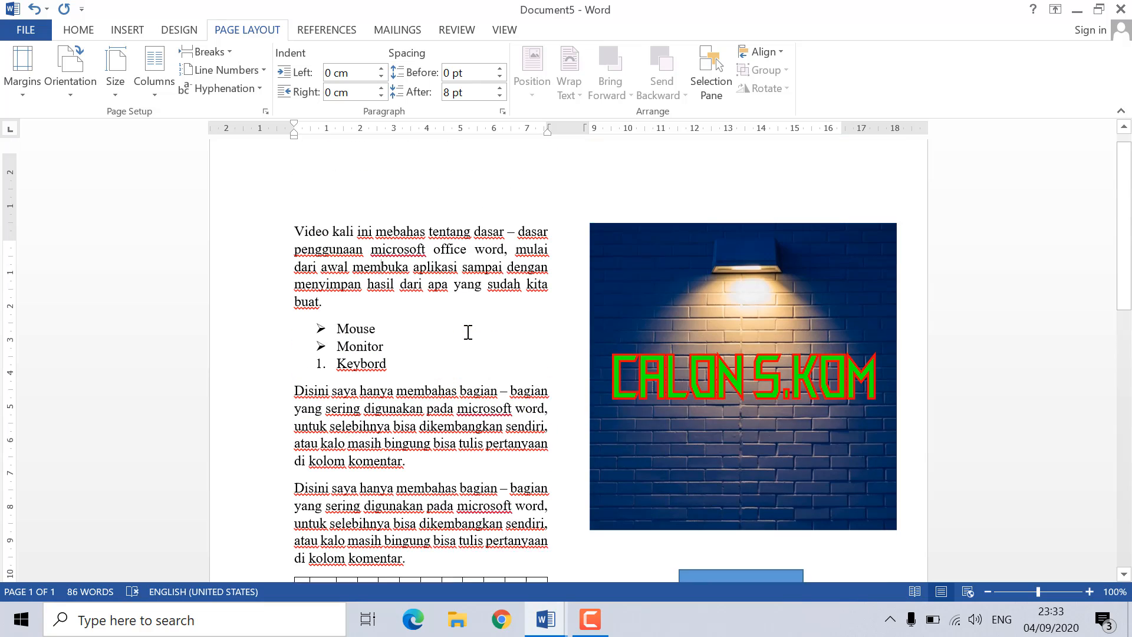
pyautogui.click(149, 84)
pyautogui.click(167, 138)
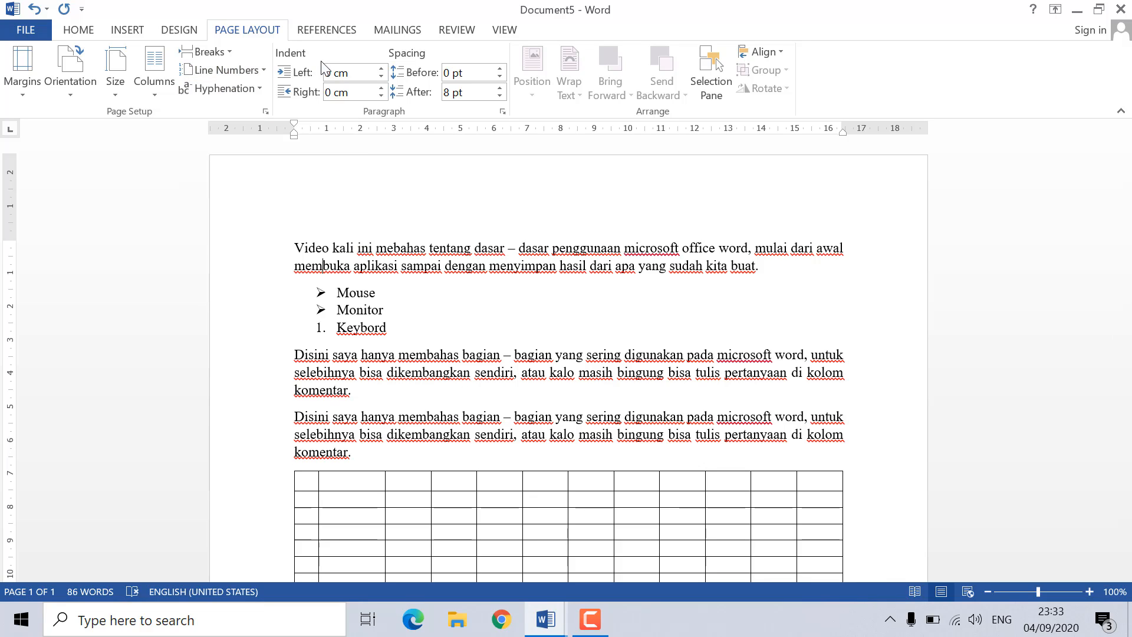
pyautogui.click(327, 30)
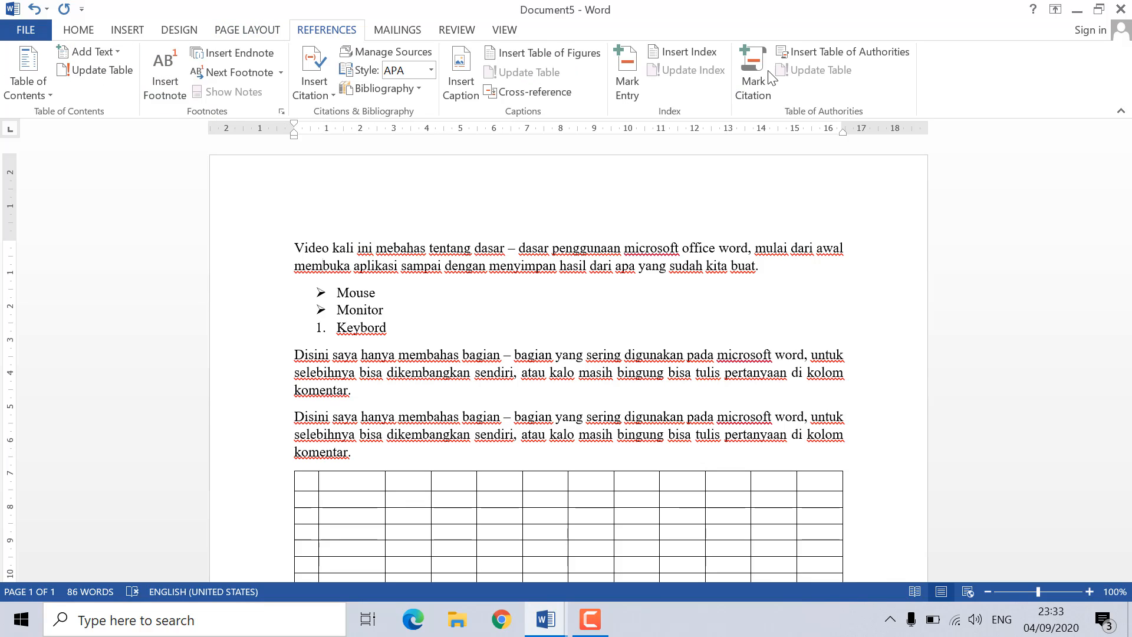
pyautogui.click(398, 33)
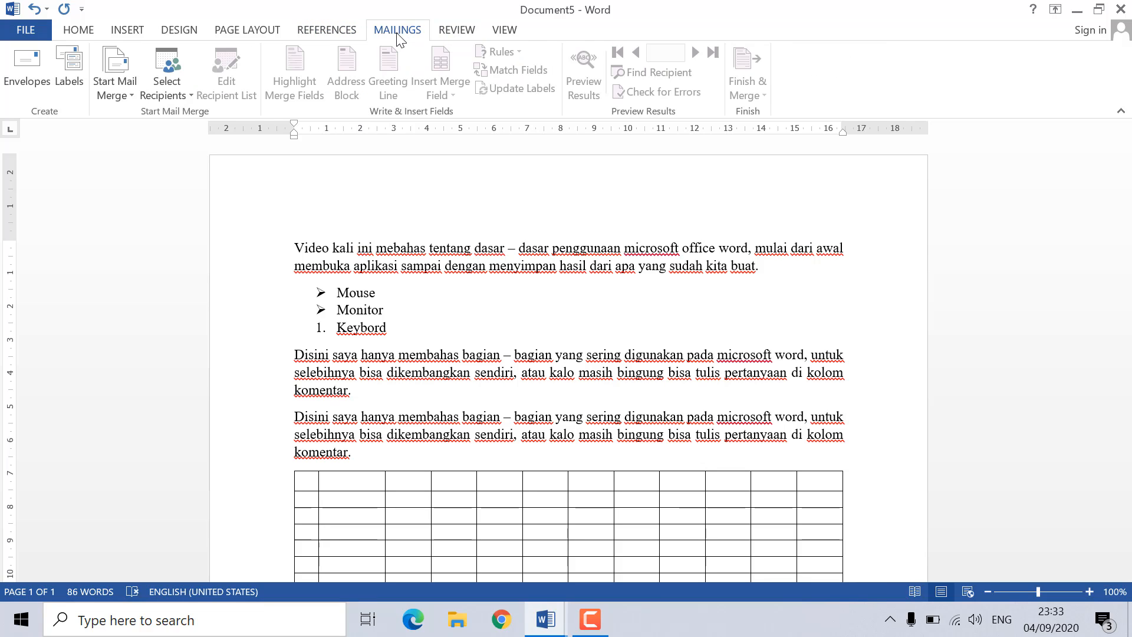
pyautogui.click(465, 35)
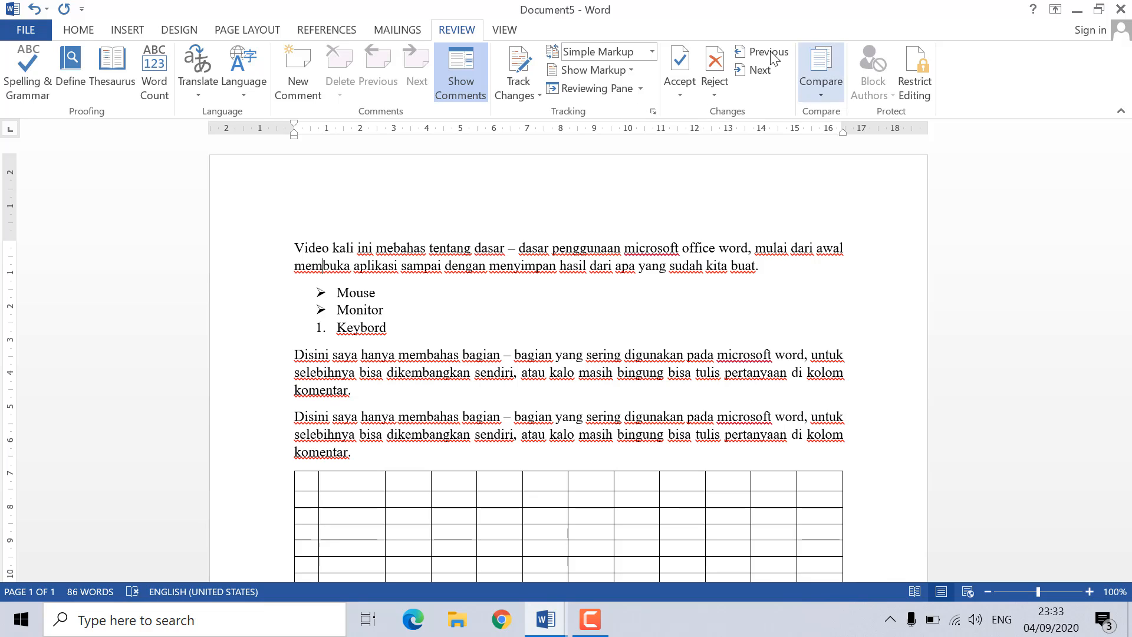
# - Hide the rulers around the page and show them again
pyautogui.click(505, 35)
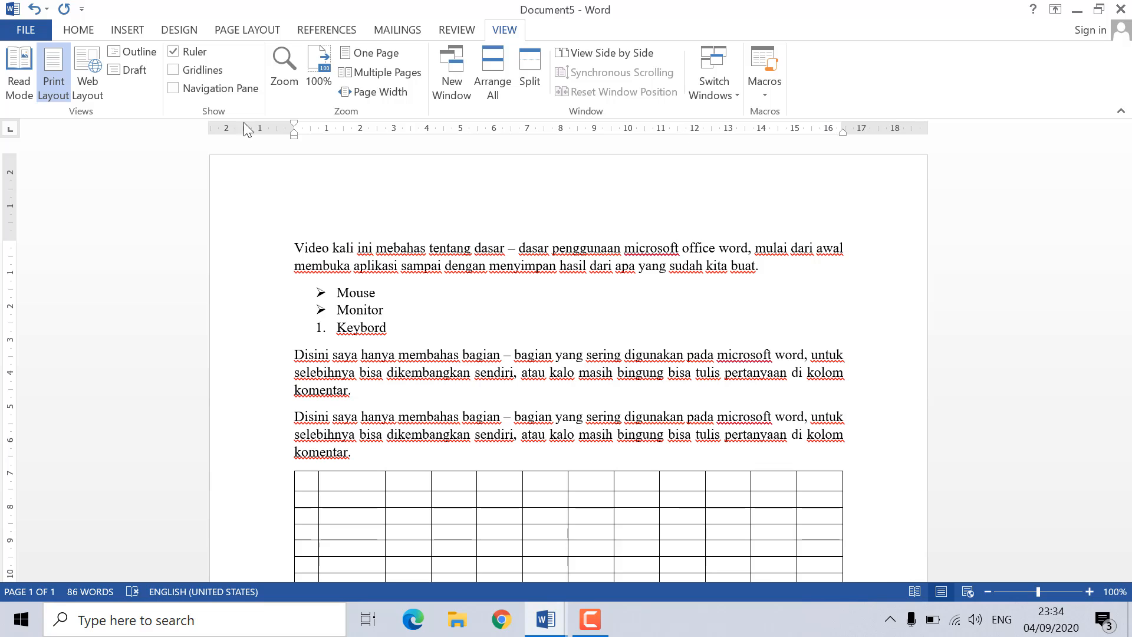
pyautogui.click(173, 52)
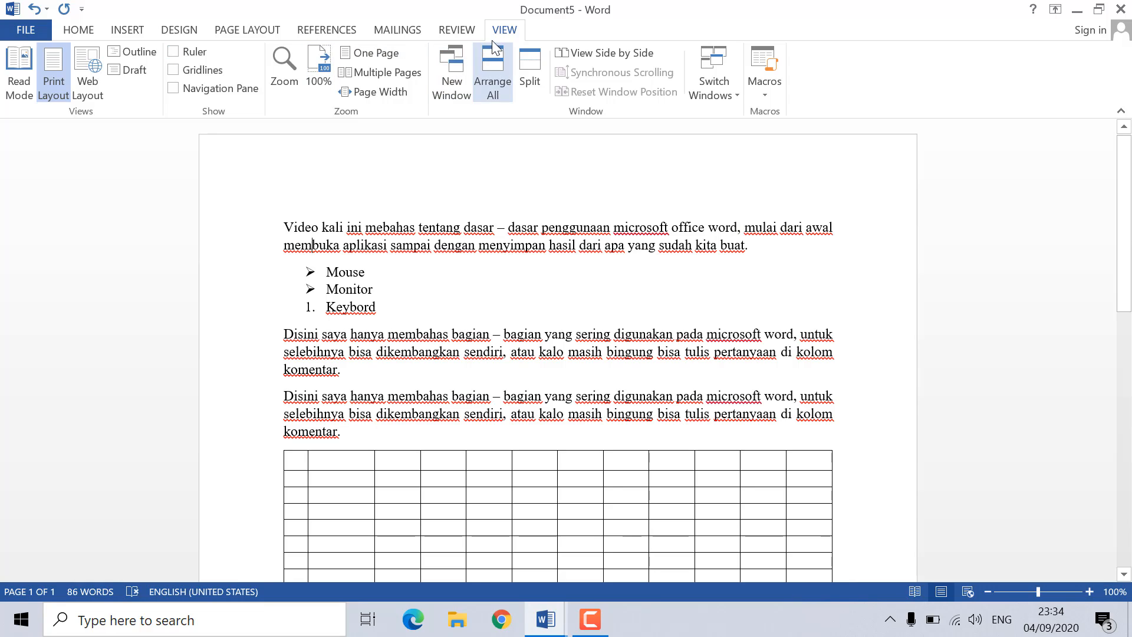
pyautogui.click(173, 52)
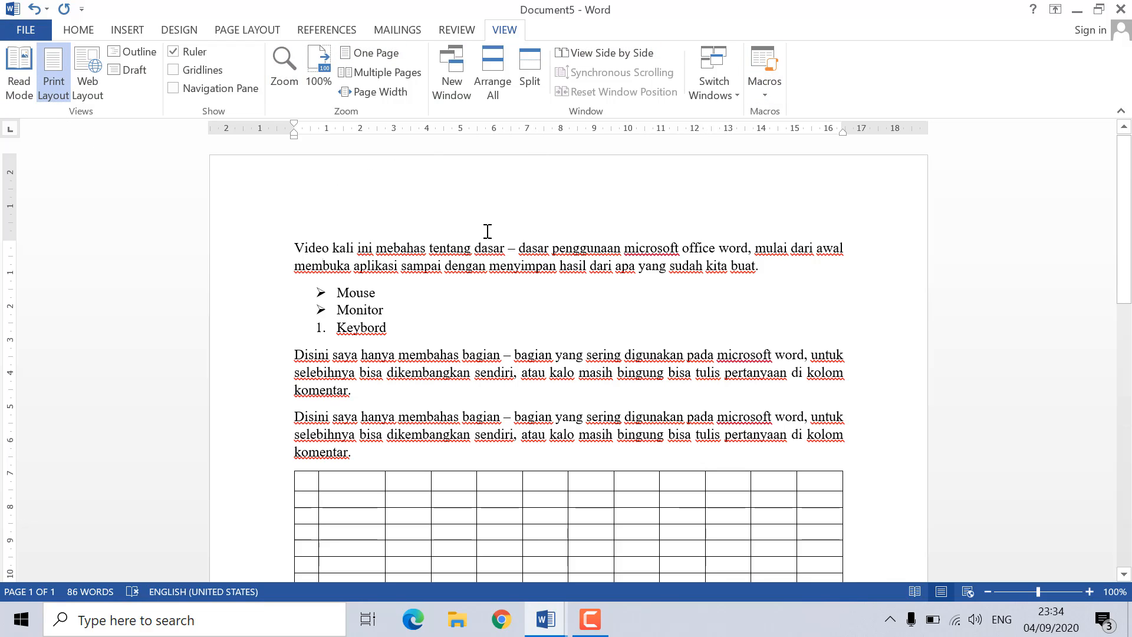
pyautogui.scroll(-8, 488, 244)
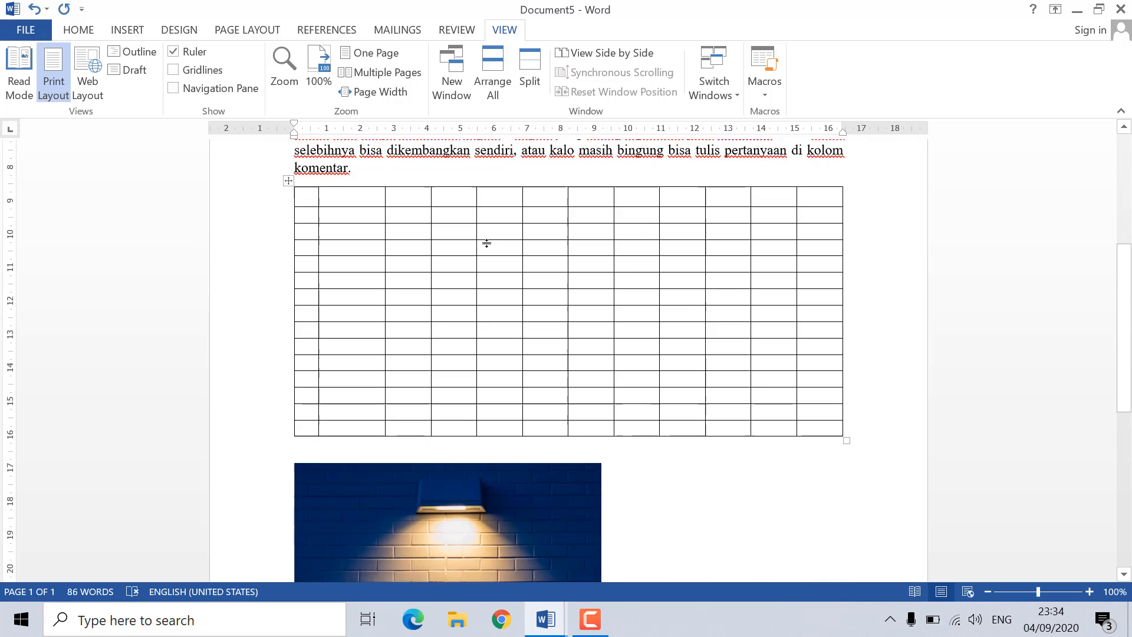
pyautogui.scroll(-7, 487, 244)
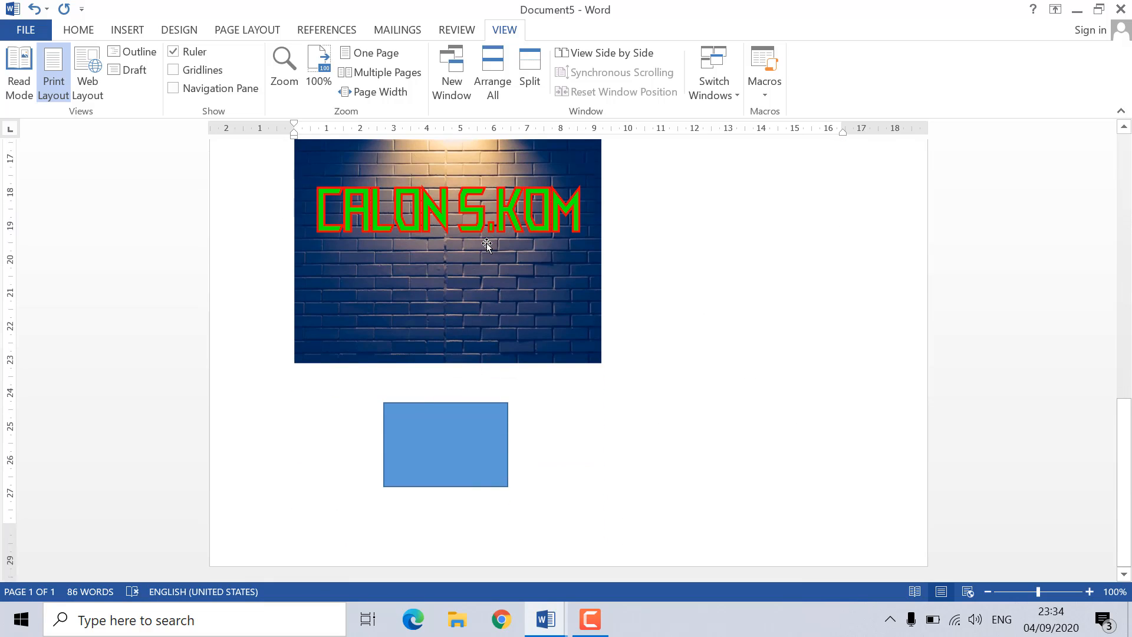
pyautogui.scroll(8, 488, 244)
pyautogui.scroll(10, 488, 244)
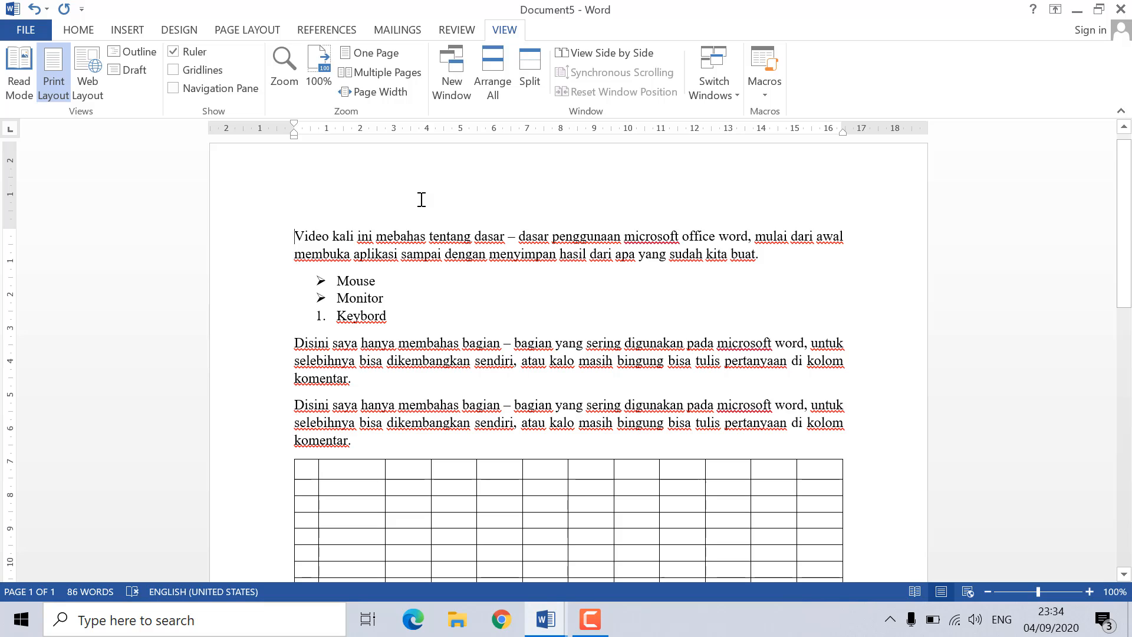
# - Save the document as a Word Document named "tutorial ms.word" in the Documents folder
pyautogui.click(33, 34)
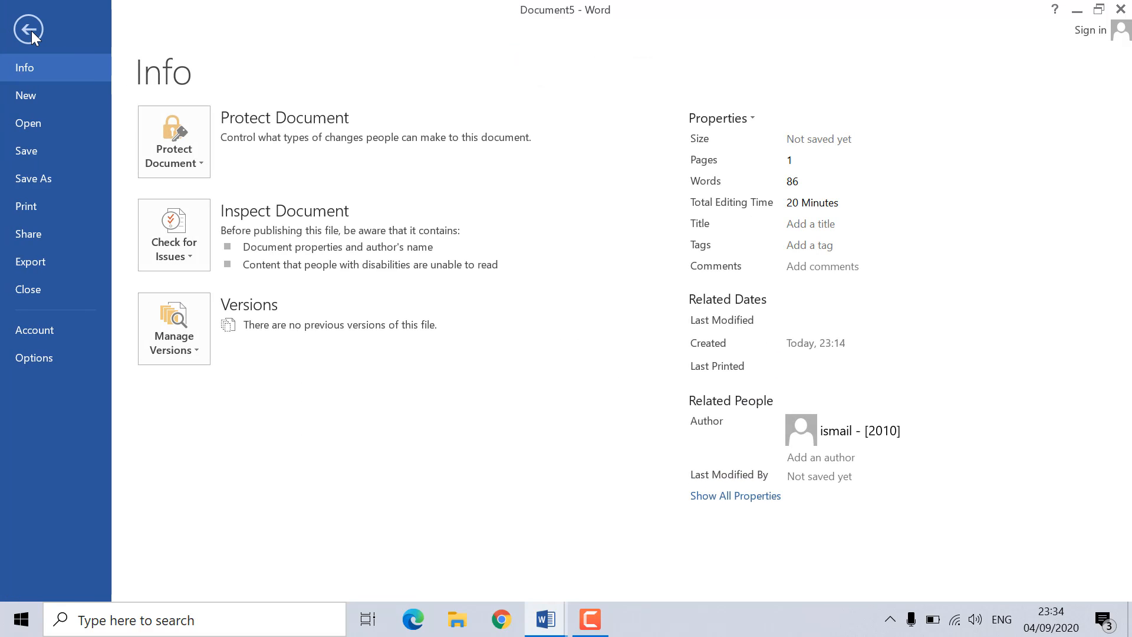
pyautogui.click(45, 178)
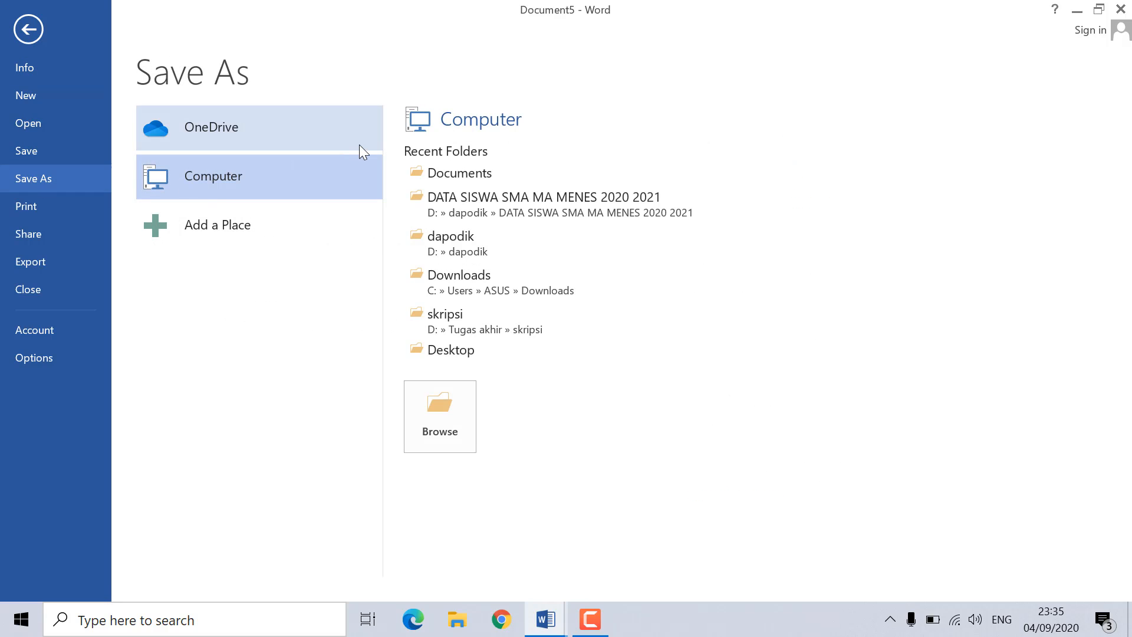
pyautogui.click(446, 425)
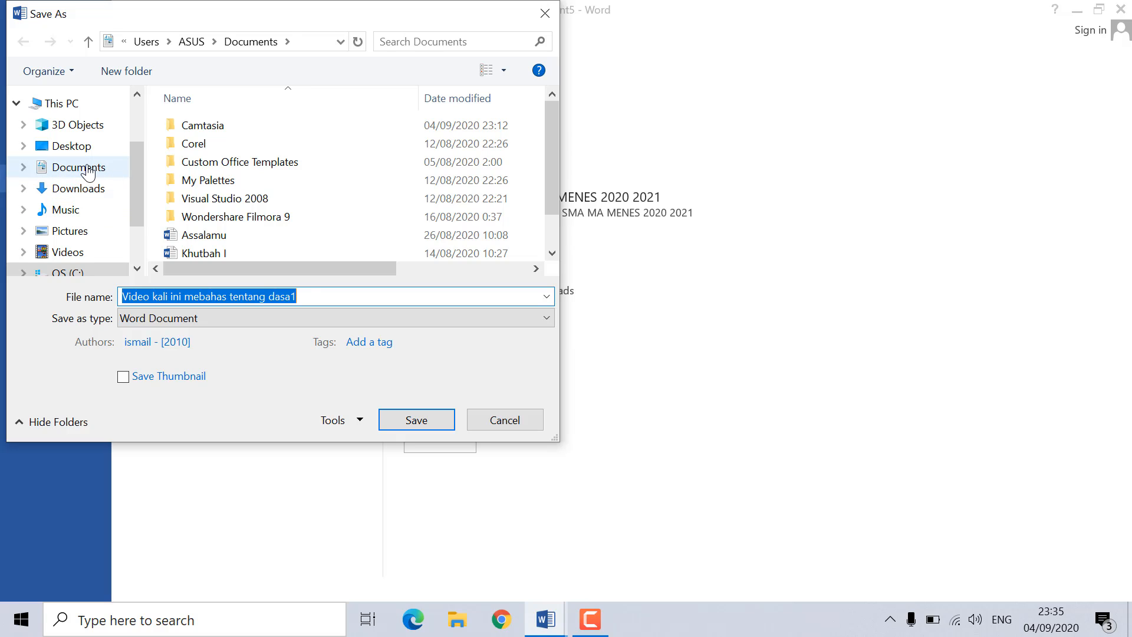
pyautogui.click(69, 169)
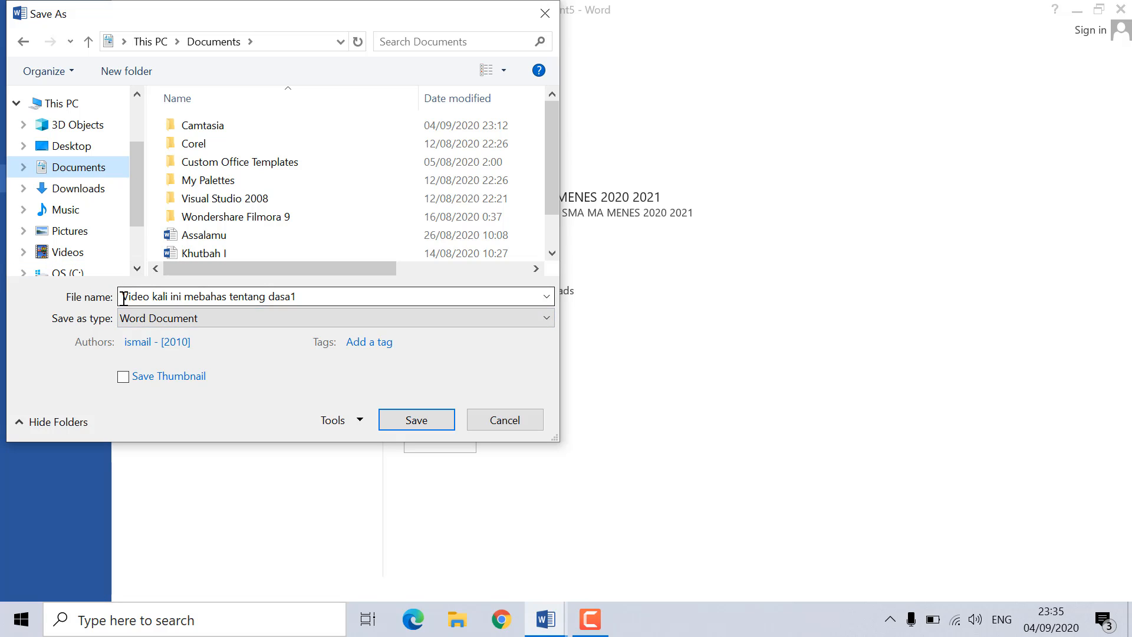
pyautogui.click(307, 301)
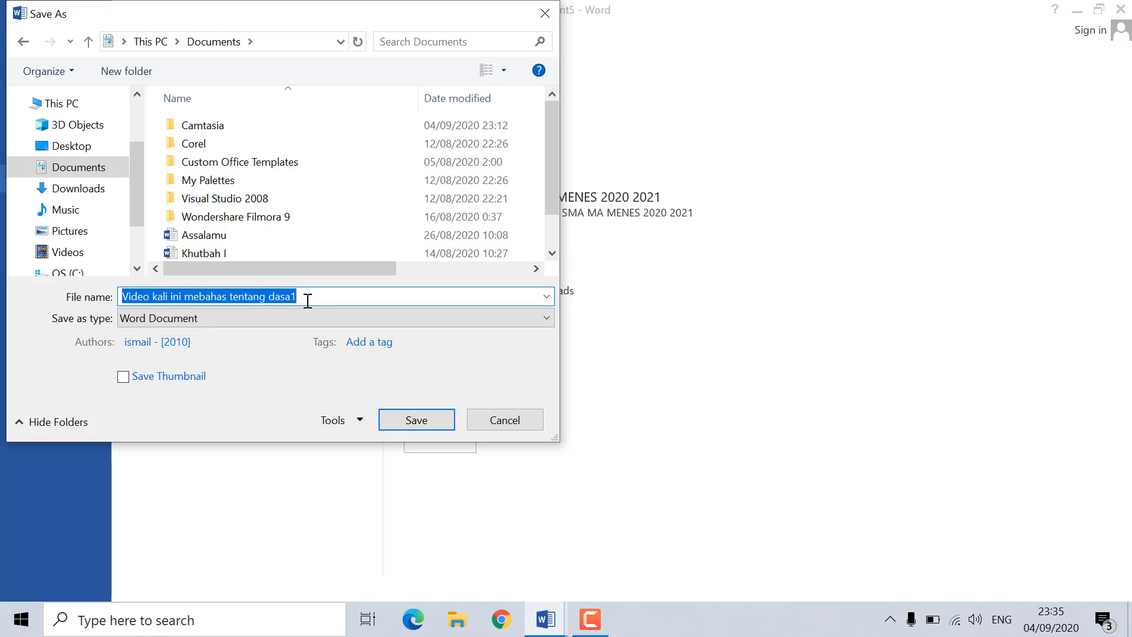
pyautogui.write('tutorial ms.word')
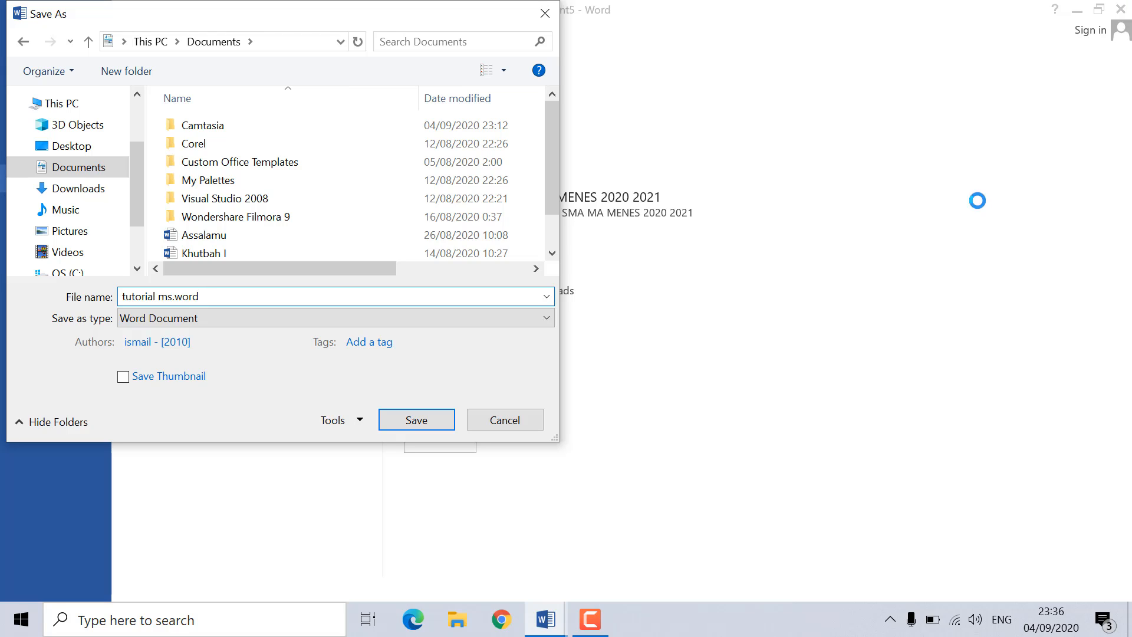
pyautogui.click(409, 424)
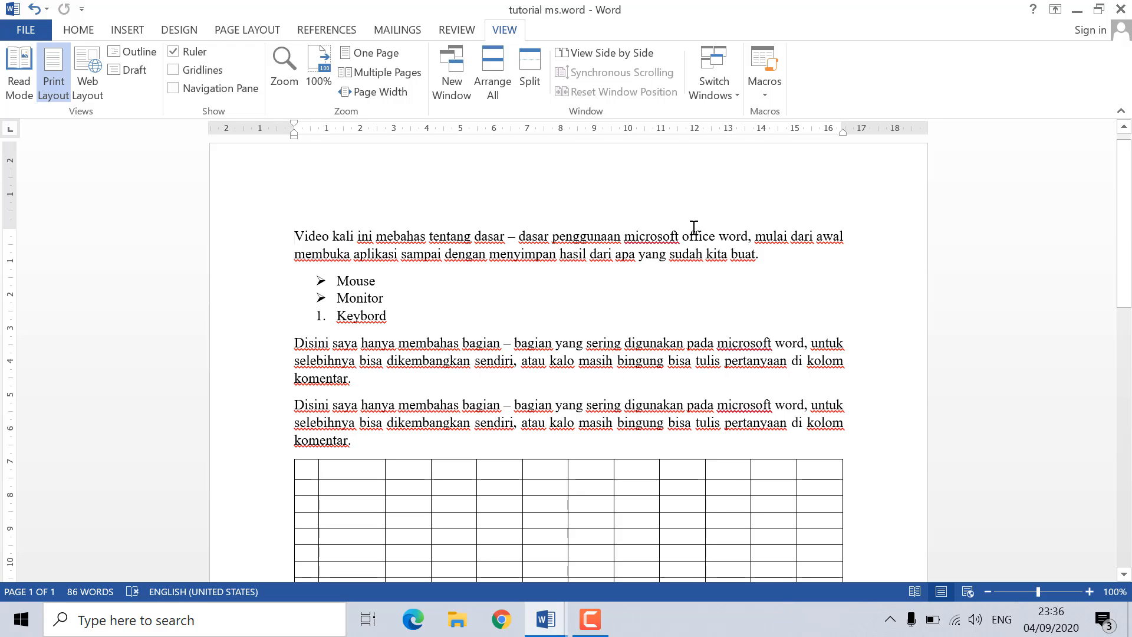
# - Close the saved document and the other open Word document, discarding the latter's unsaved changes
pyautogui.click(1120, 9)
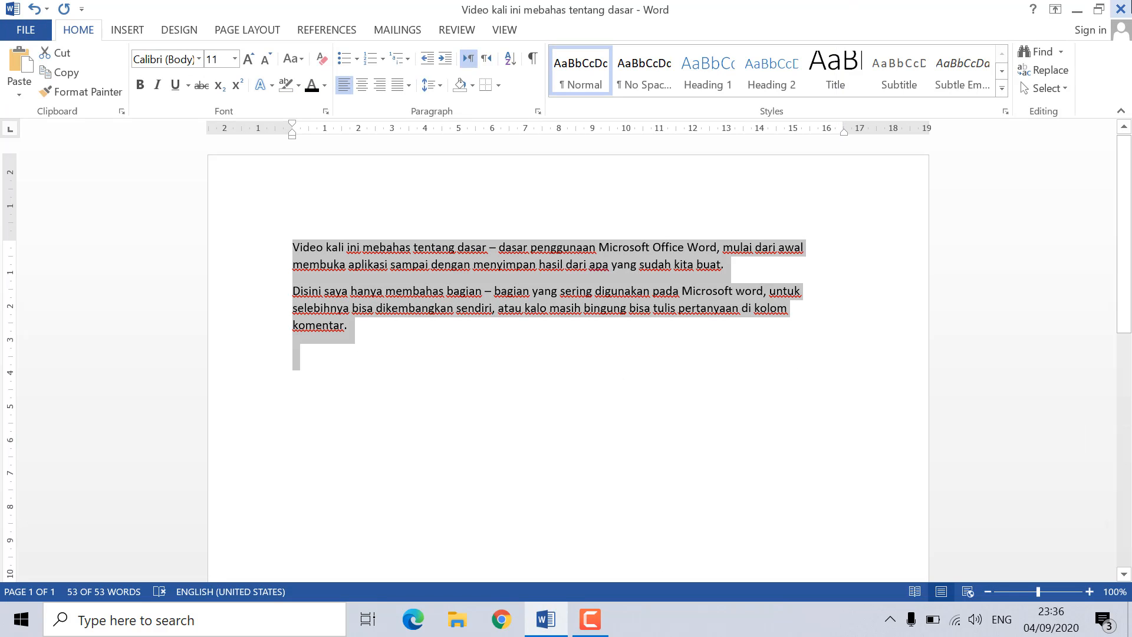
pyautogui.click(1120, 9)
pyautogui.click(578, 345)
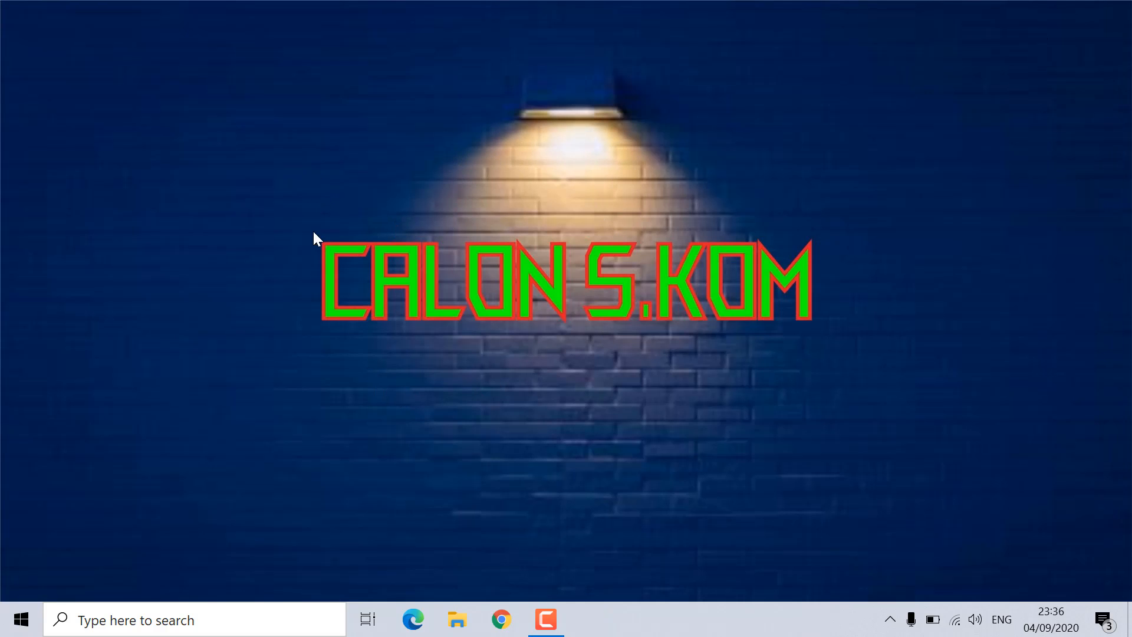
# - Switch to File Explorer, reopen "tutorial ms.word" from the Documents folder, and look through its contents to the end of the page
pyautogui.click(456, 618)
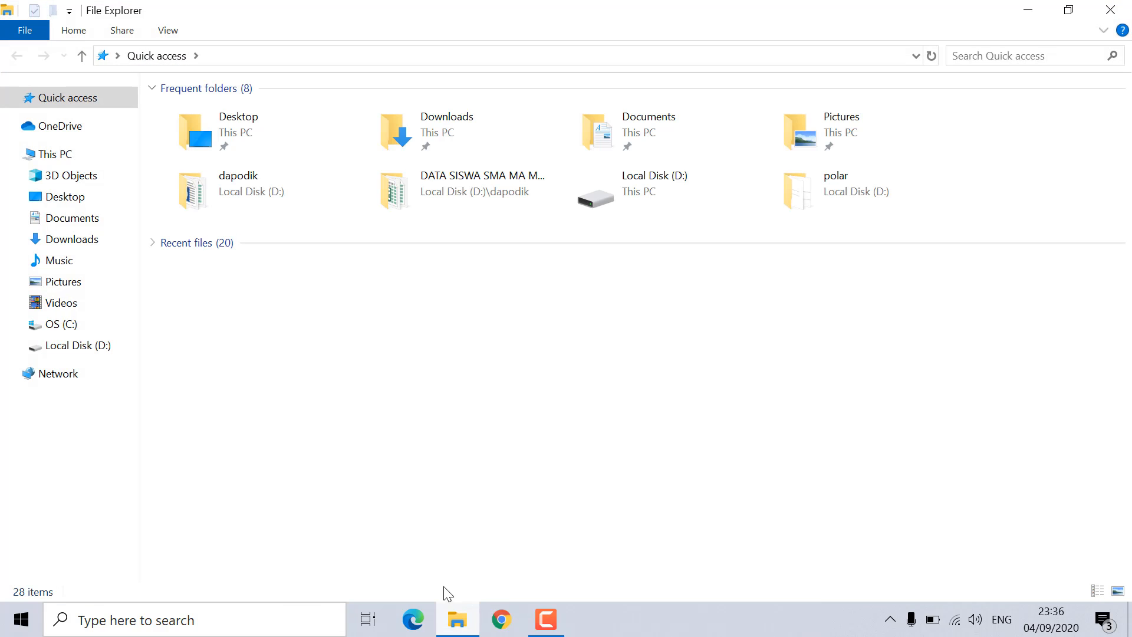
pyautogui.click(57, 224)
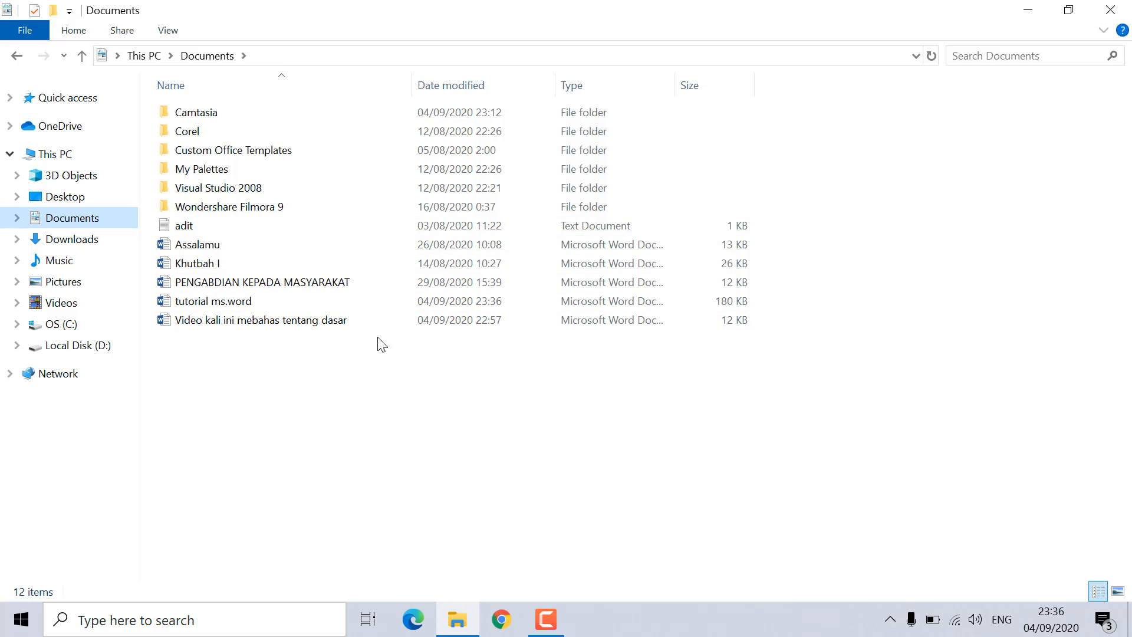
pyautogui.click(227, 307)
pyautogui.doubleClick(234, 307)
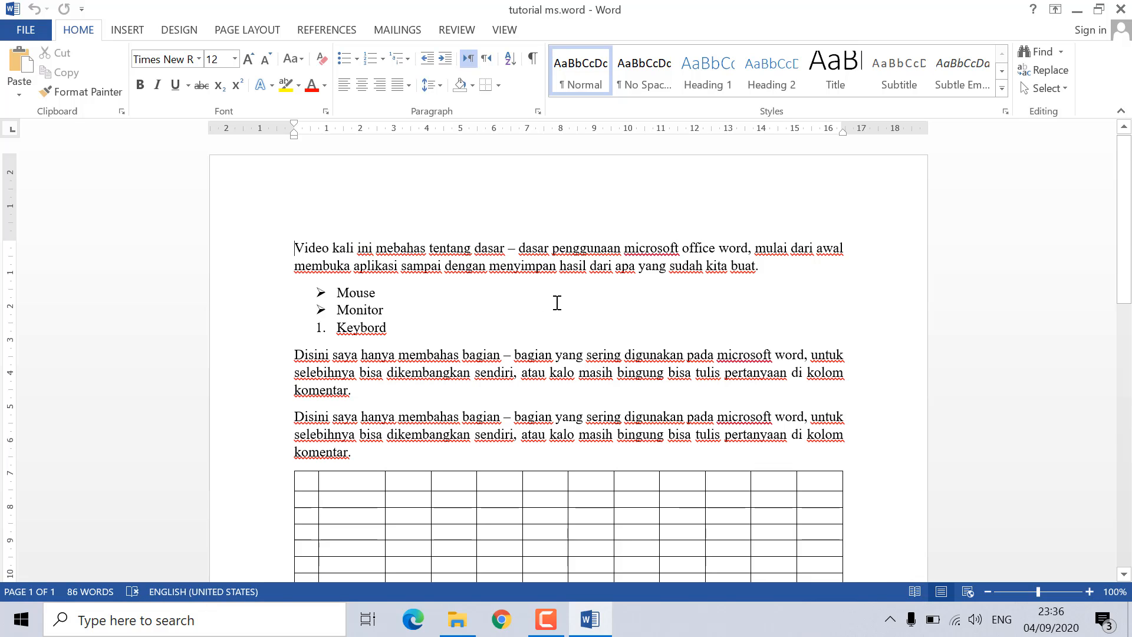
pyautogui.scroll(-10, 556, 302)
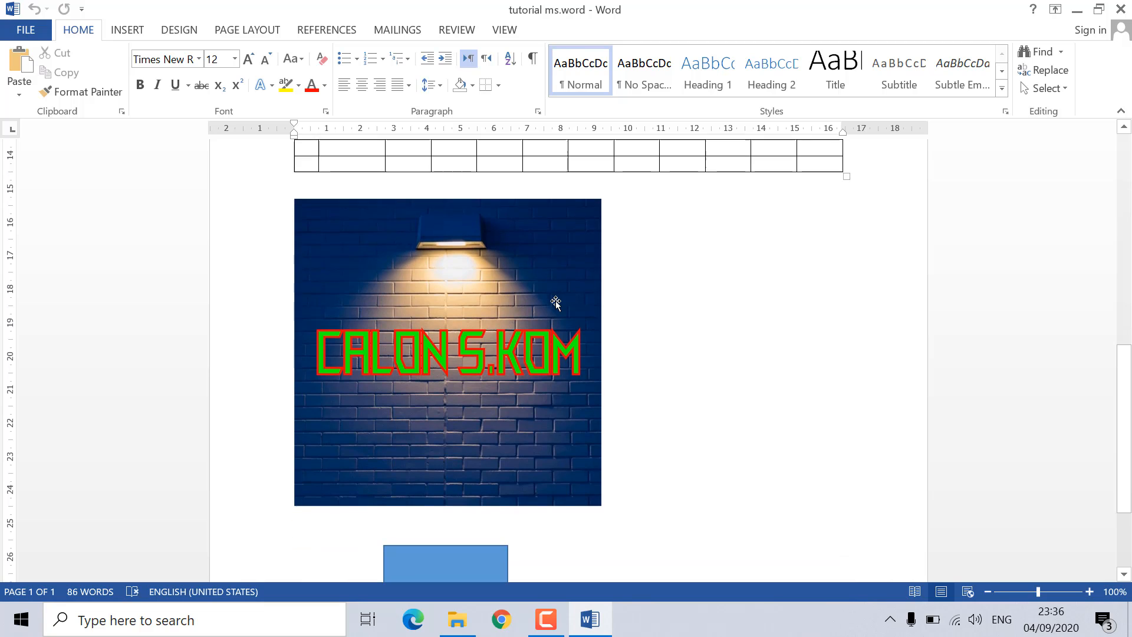
pyautogui.scroll(-5, 556, 303)
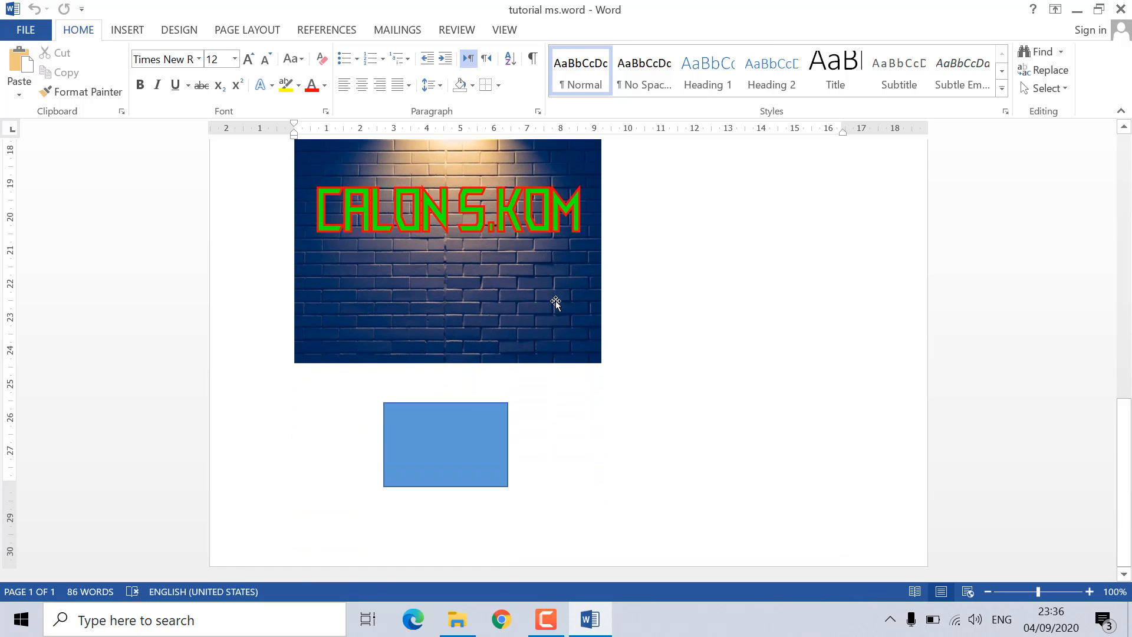
# - Review the document's print preview and available printers, pick the EPSON L120 Series, and return to the document without printing
pyautogui.scroll(10, 679, 297)
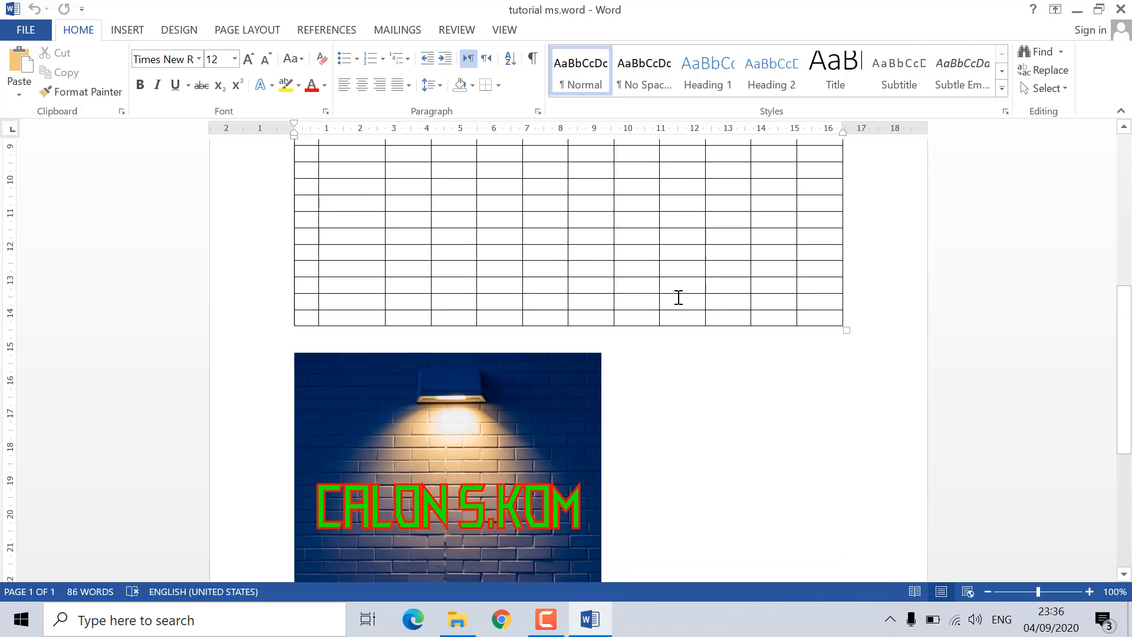
pyautogui.scroll(10, 679, 298)
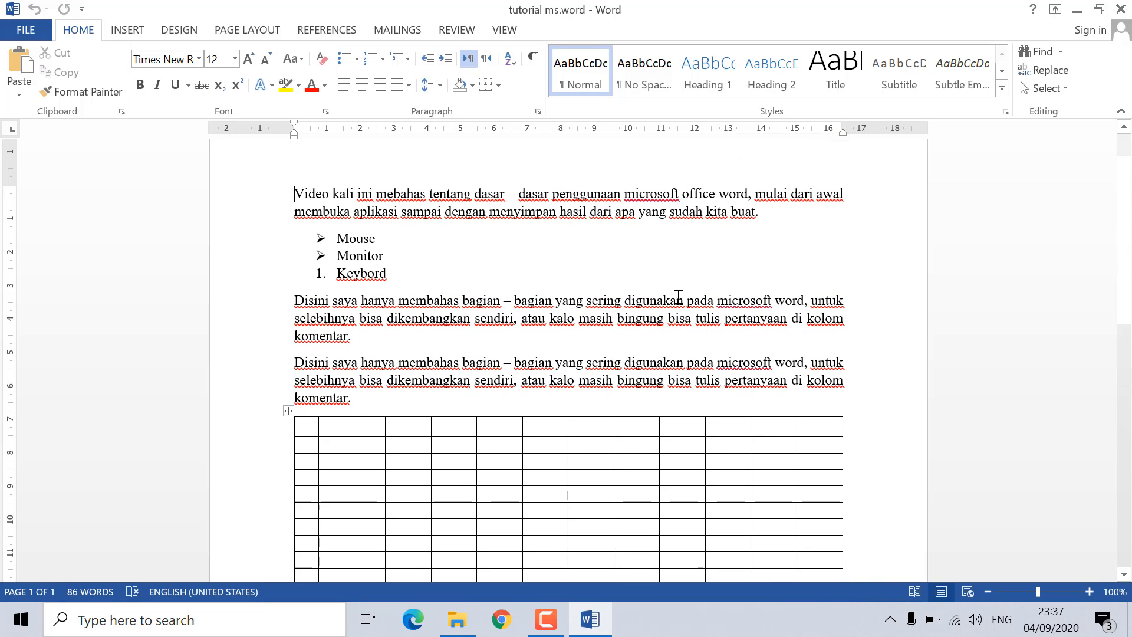
pyautogui.scroll(2, 678, 297)
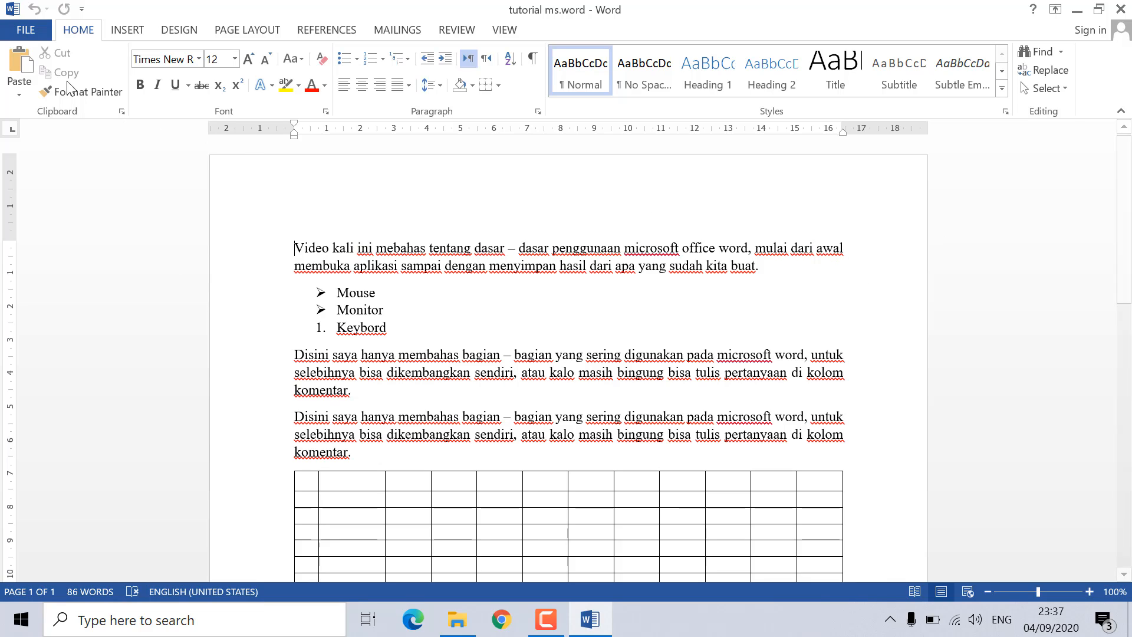
pyautogui.click(27, 29)
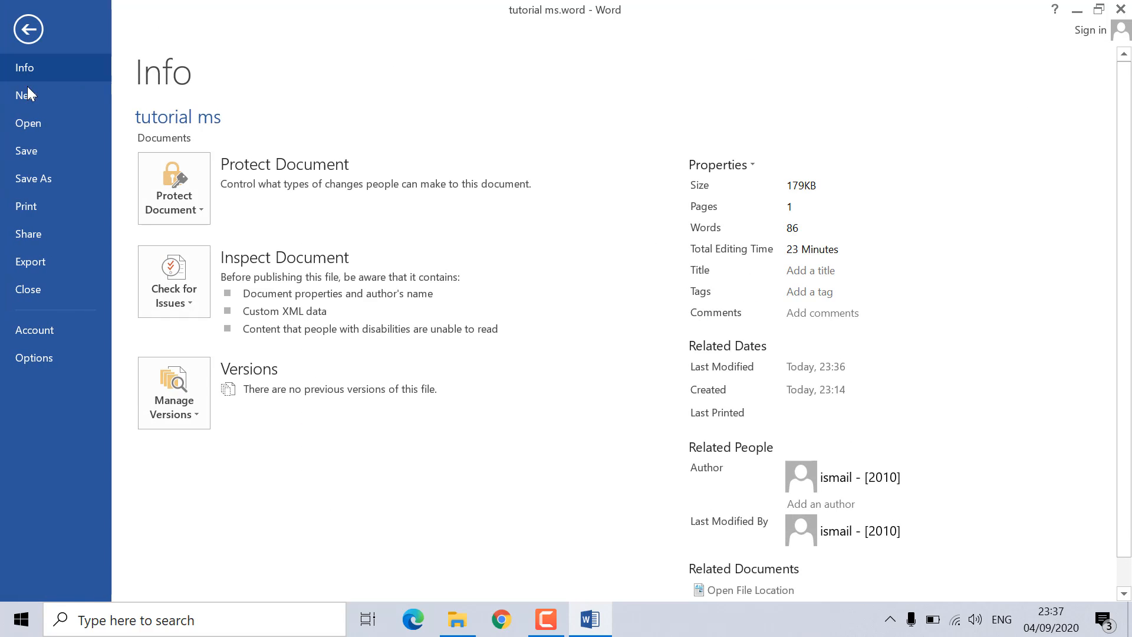
pyautogui.click(37, 204)
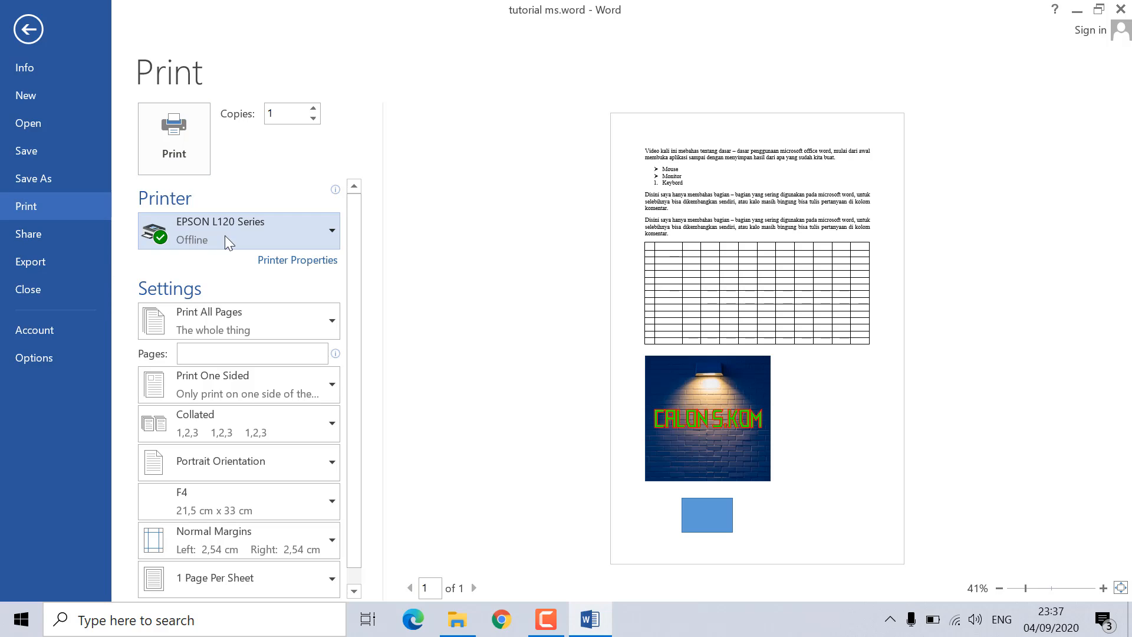
pyautogui.click(317, 232)
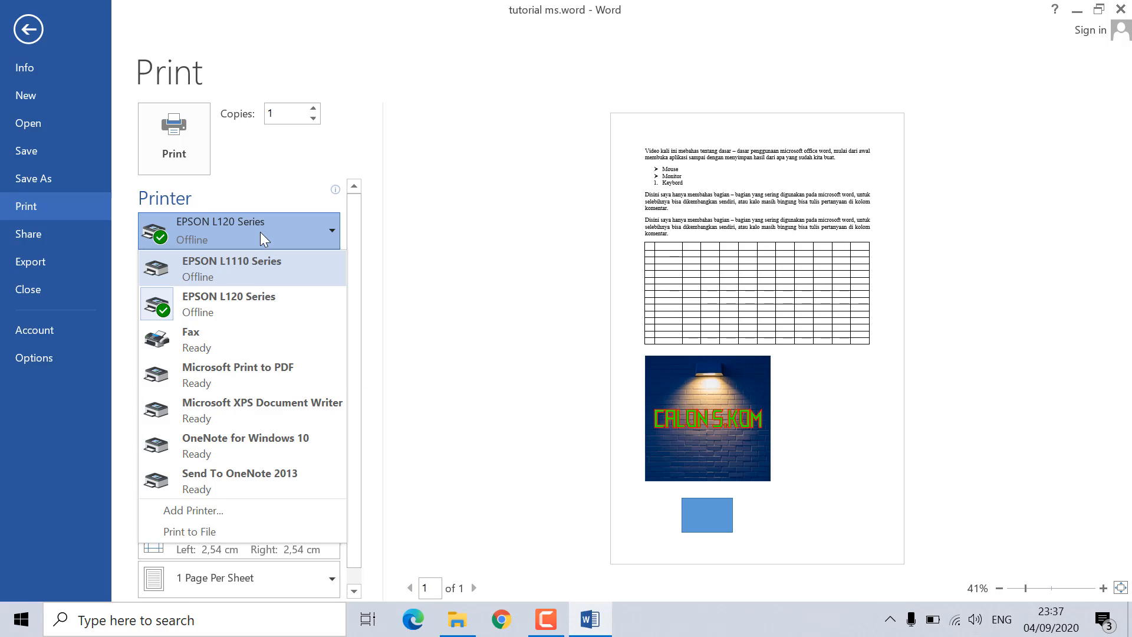
pyautogui.click(221, 303)
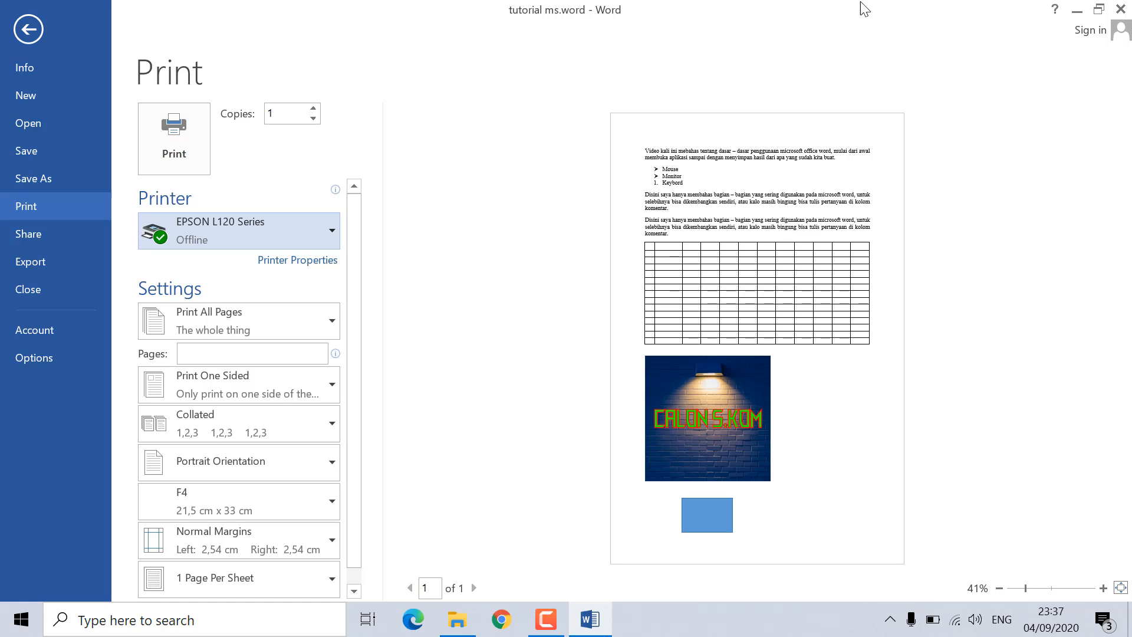
pyautogui.click(28, 29)
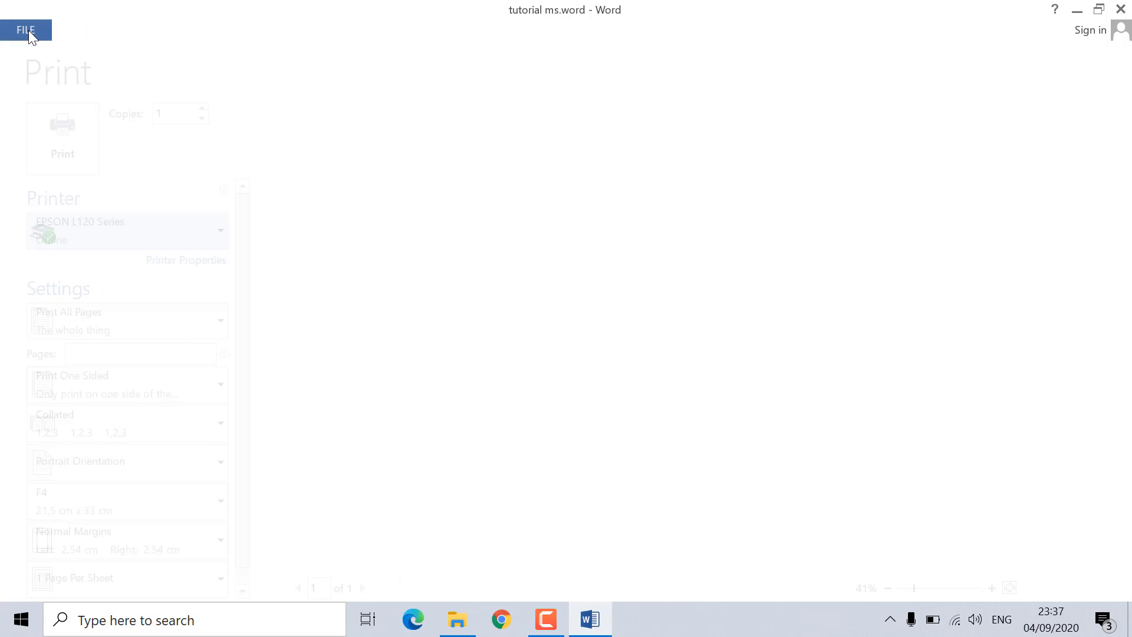